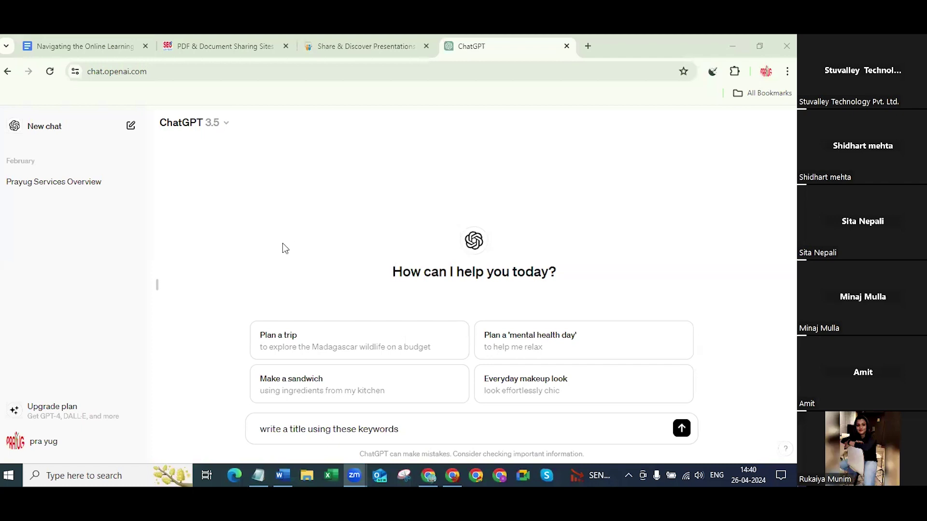
# - Add the online learning keywords, from "online learning courses" to "best online course platforms", to the title-writing prompt and submit it
pyautogui.click(407, 432)
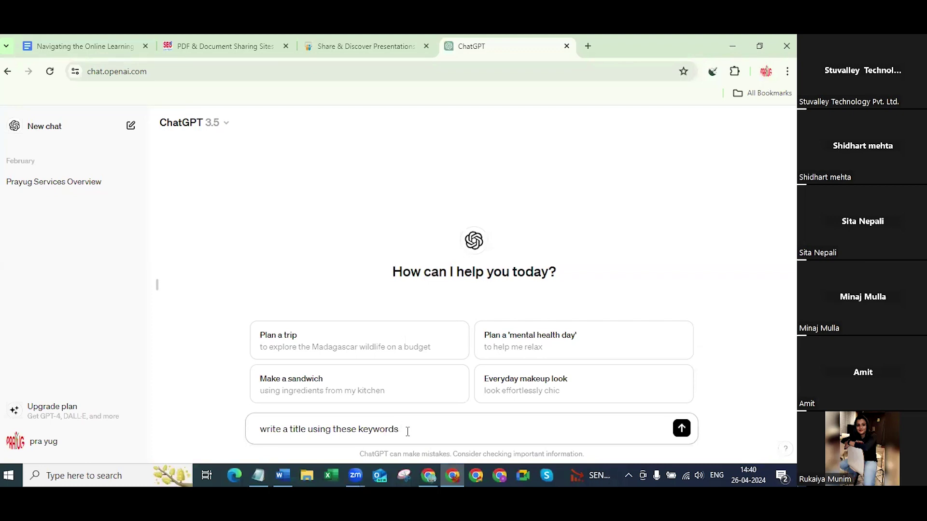
pyautogui.write('online learning courses best online learning platform best e learning platform best online teaching platforms best online course platforms')
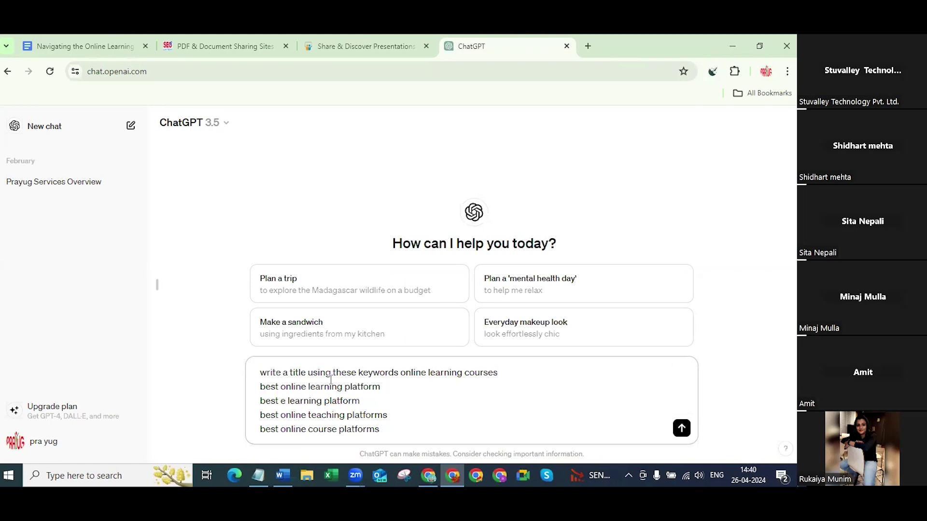
pyautogui.click(681, 429)
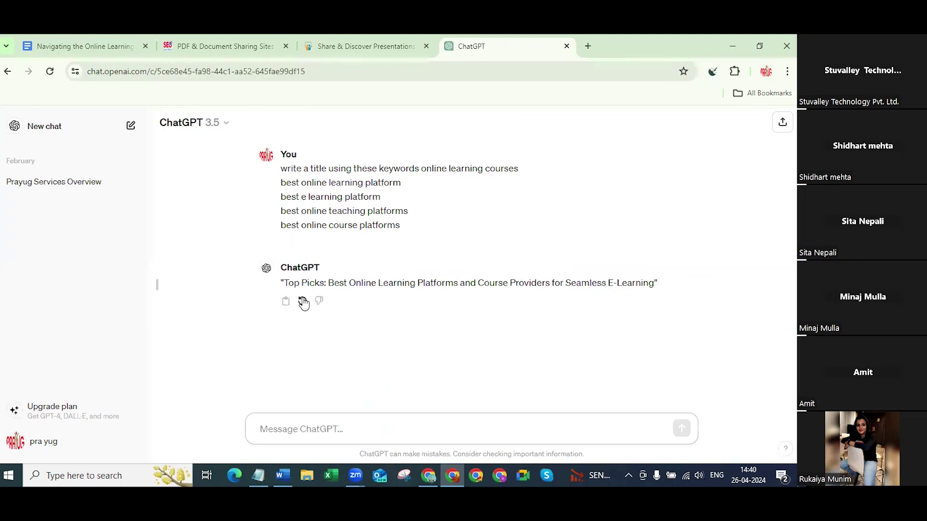
# - Edit the submitted prompt to ask for 5 titles and resubmit it
pyautogui.click(286, 244)
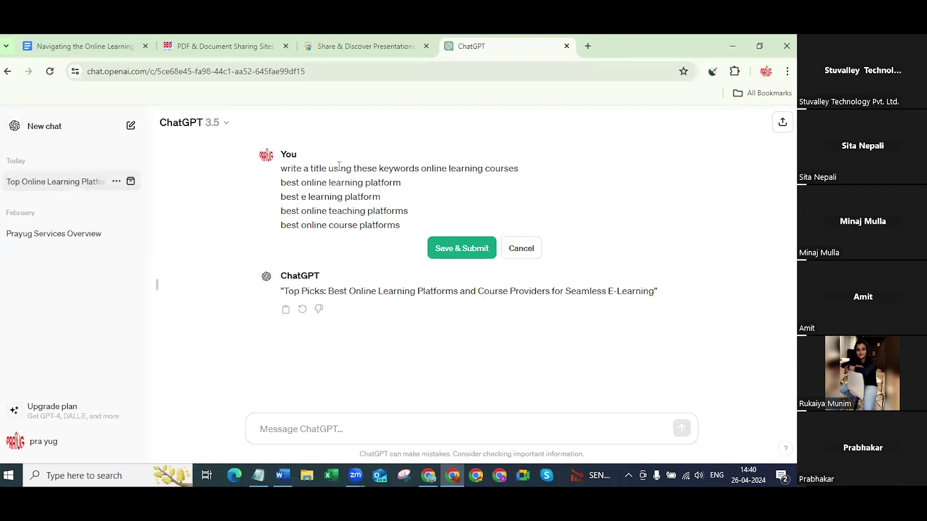
pyautogui.click(308, 170)
pyautogui.write('5')
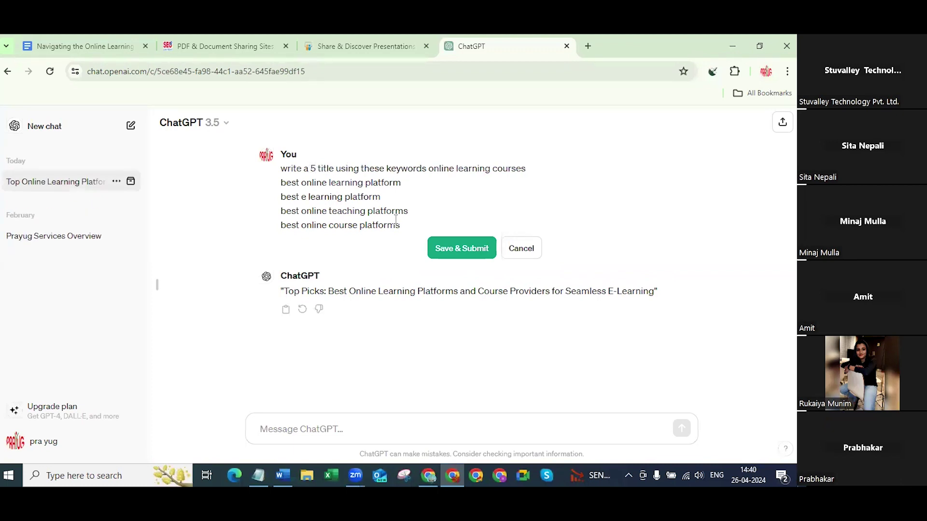
pyautogui.click(459, 248)
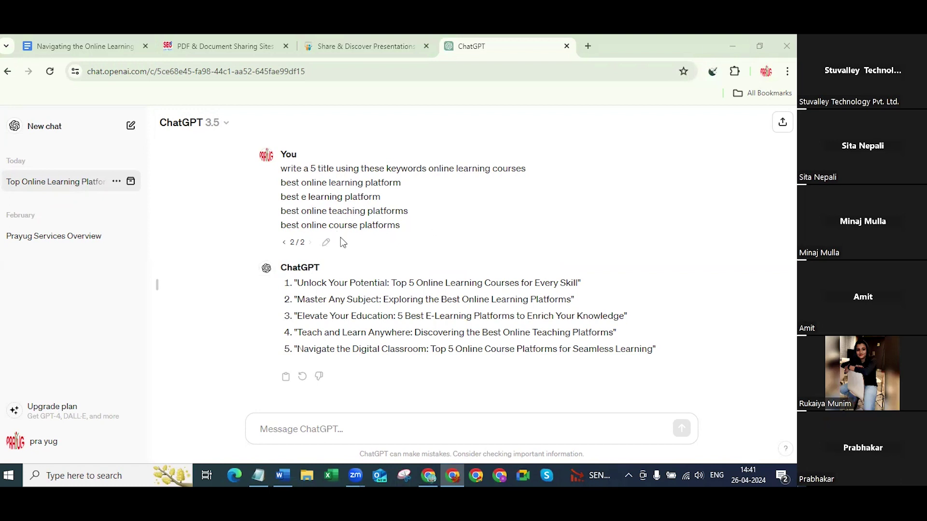
# - Copy the five generated titles and paste them below the existing notes in the untitled Notepad file
pyautogui.moveTo(297, 284); pyautogui.dragTo(580, 287)
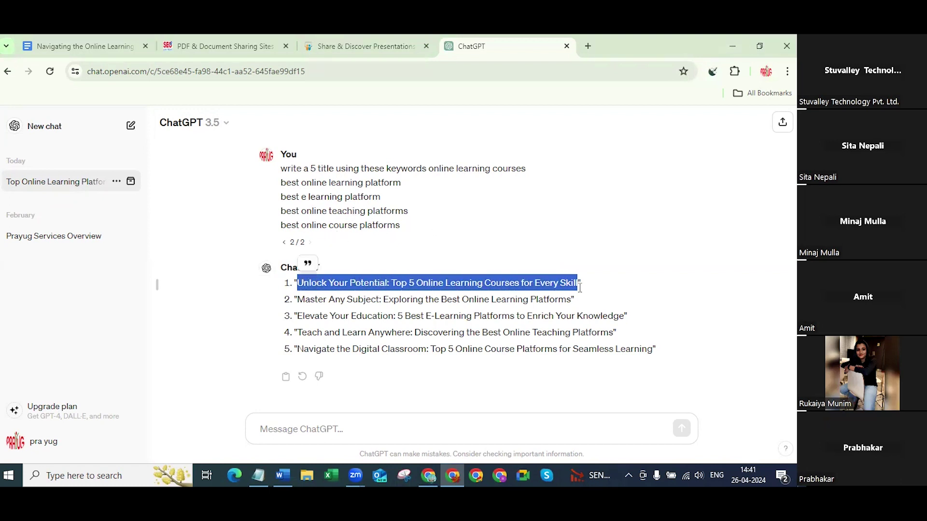
pyautogui.moveTo(663, 351); pyautogui.dragTo(268, 269)
pyautogui.hotkey('ctrl', 'c')
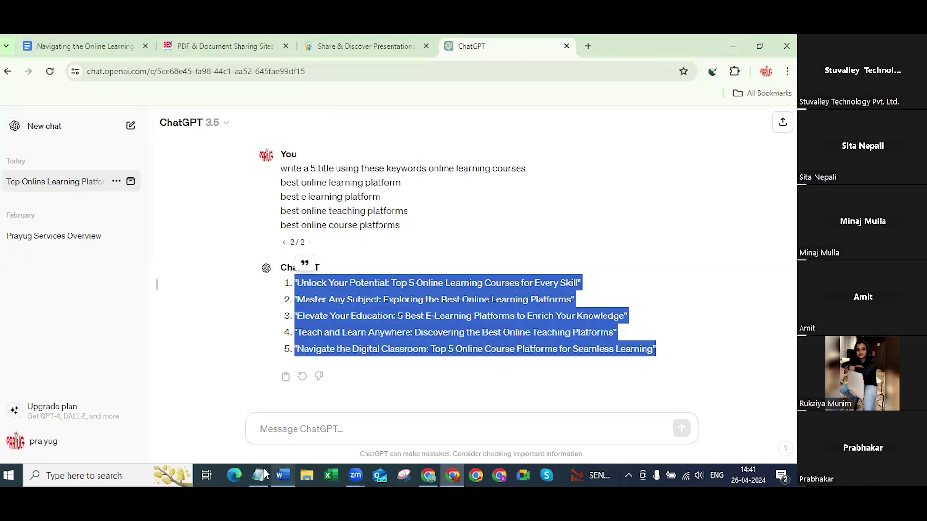
pyautogui.click(263, 475)
pyautogui.press('Return')
pyautogui.press('Return')
pyautogui.press('Return')
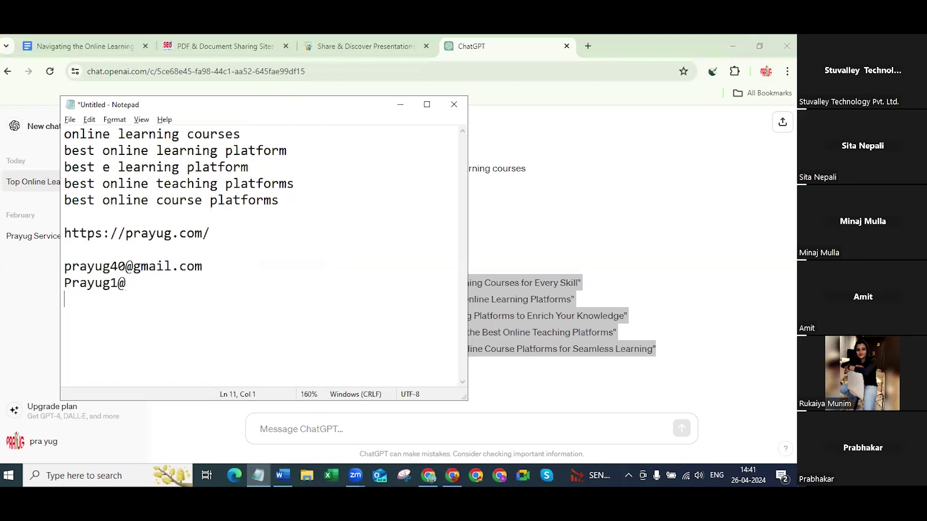
pyautogui.hotkey('ctrl', 'v')
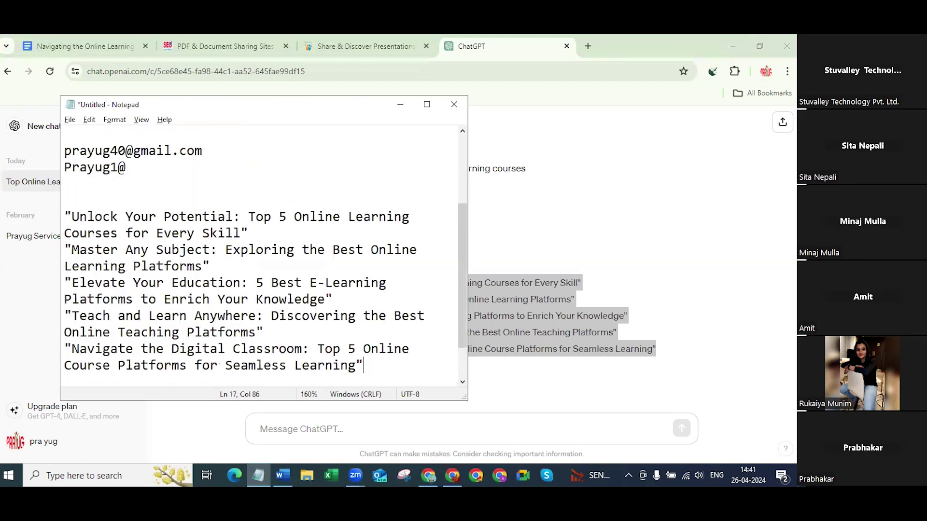
# - Remove the quotation marks around the title "Unlock Your Potential: Top 5 Online Learning Courses for Every Skill"
pyautogui.click(266, 238)
pyautogui.press('BackSpace')
pyautogui.click(71, 218)
pyautogui.press('BackSpace')
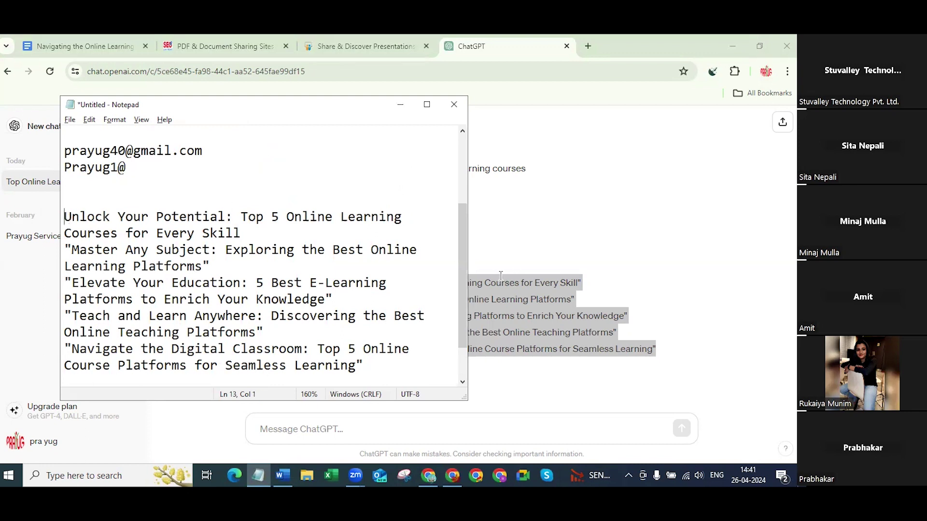
# - In ChatGPT, write the prompt "write a content for this" followed by the title "Unlock Your Potential: Top 5 Online Learning Courses for Every Skill" copied from Notepad
pyautogui.click(500, 276)
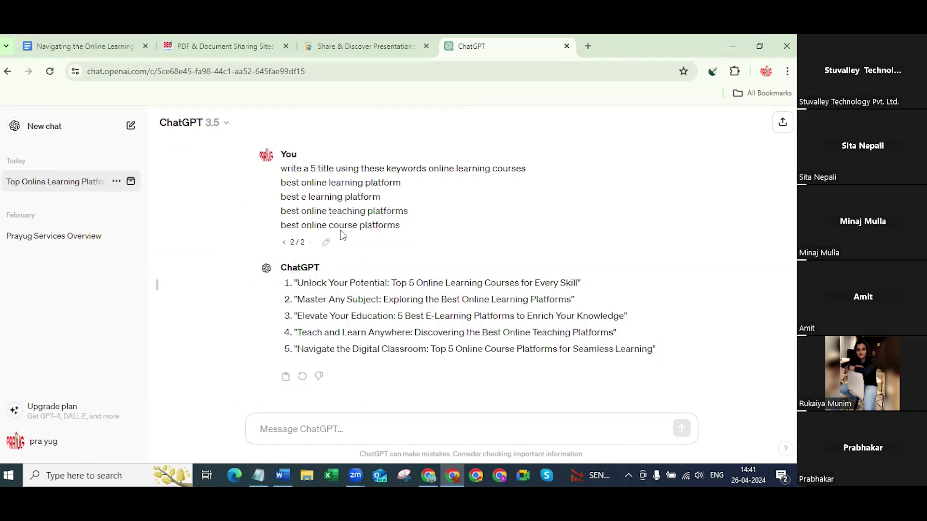
pyautogui.click(298, 433)
pyautogui.write('write a content for this')
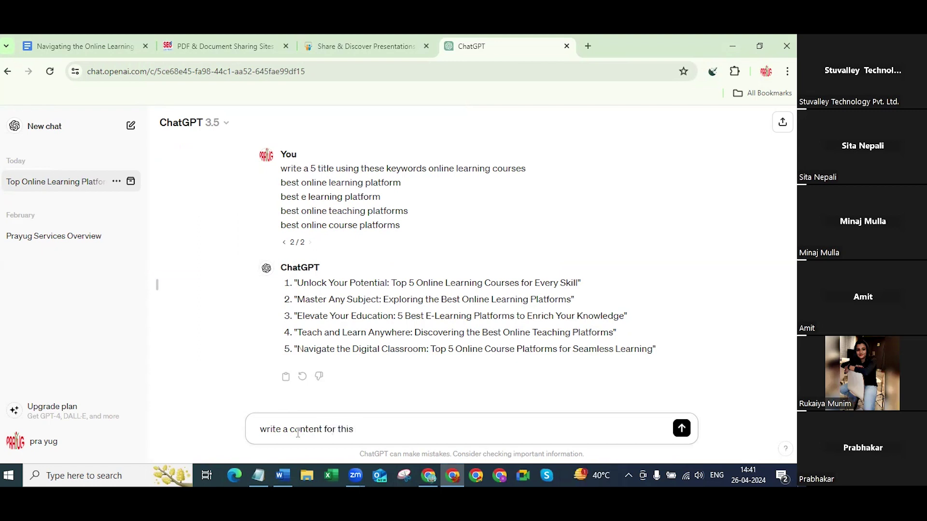
pyautogui.click(258, 475)
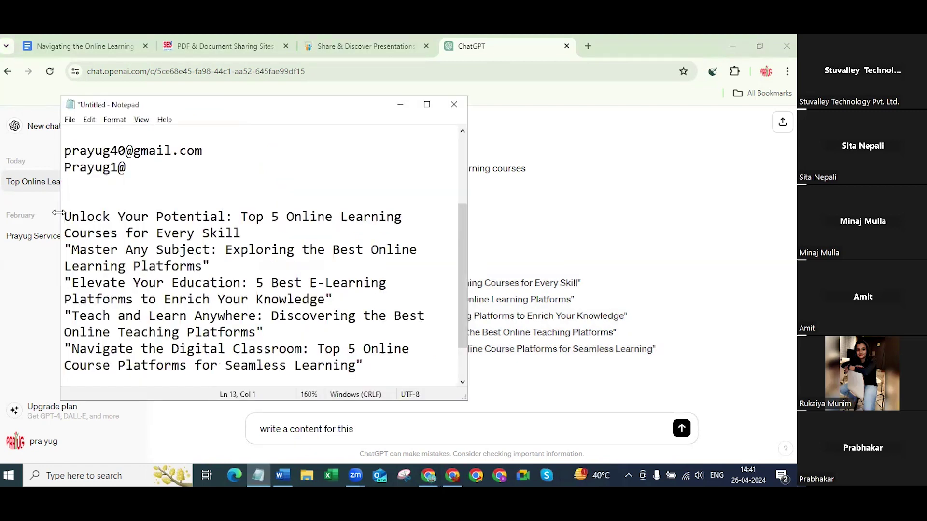
pyautogui.moveTo(64, 216); pyautogui.dragTo(242, 228)
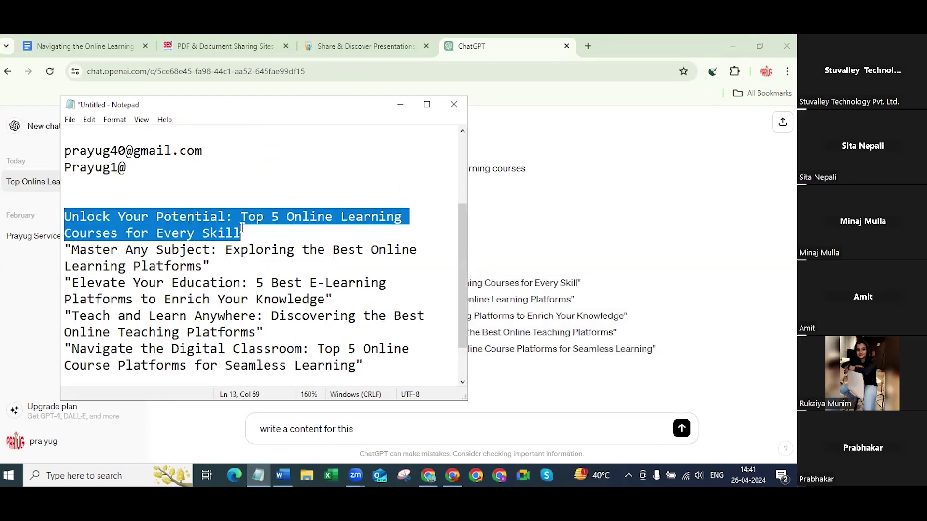
pyautogui.click(361, 417)
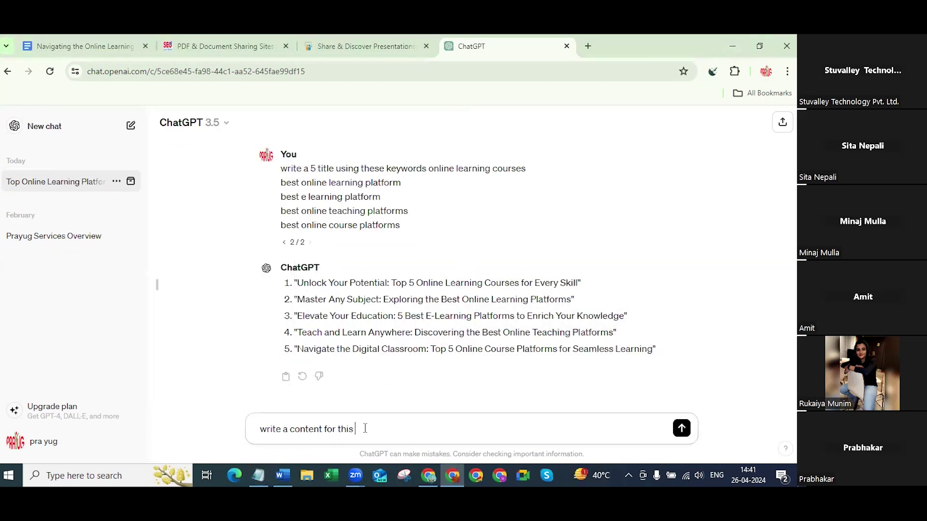
pyautogui.write('Unlock Your Potential: Top 5 Online Learning Courses for Every Skill')
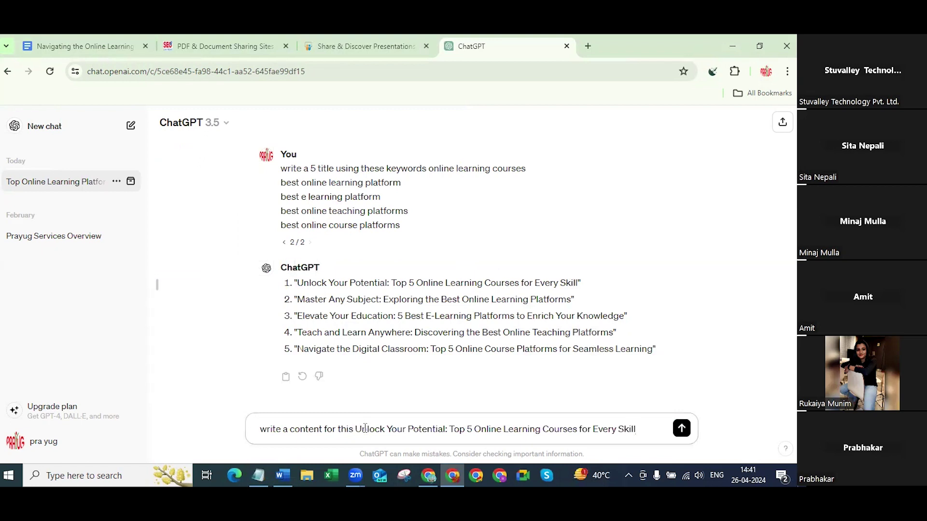
# - Extend the prompt with "in 300 words", insert "topic" before the title, and submit it
pyautogui.write('in 300 words')
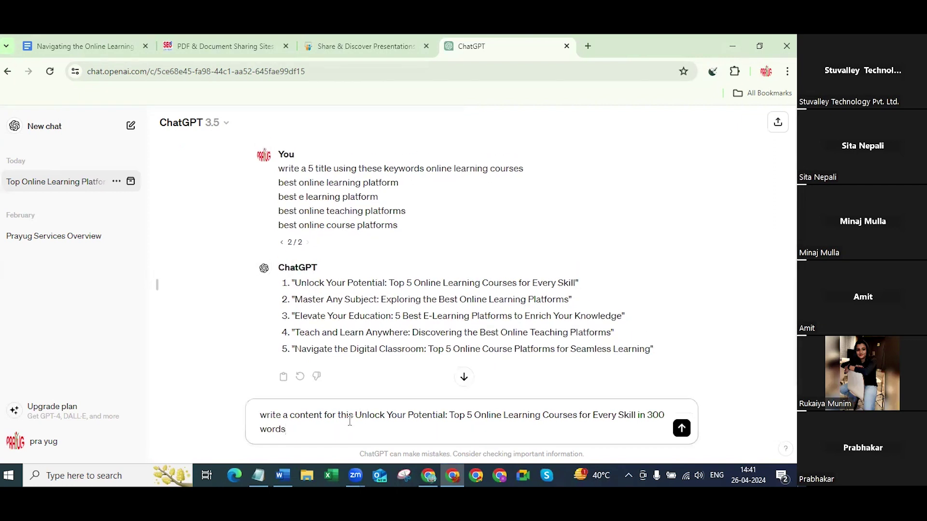
pyautogui.click(354, 417)
pyautogui.write('topic')
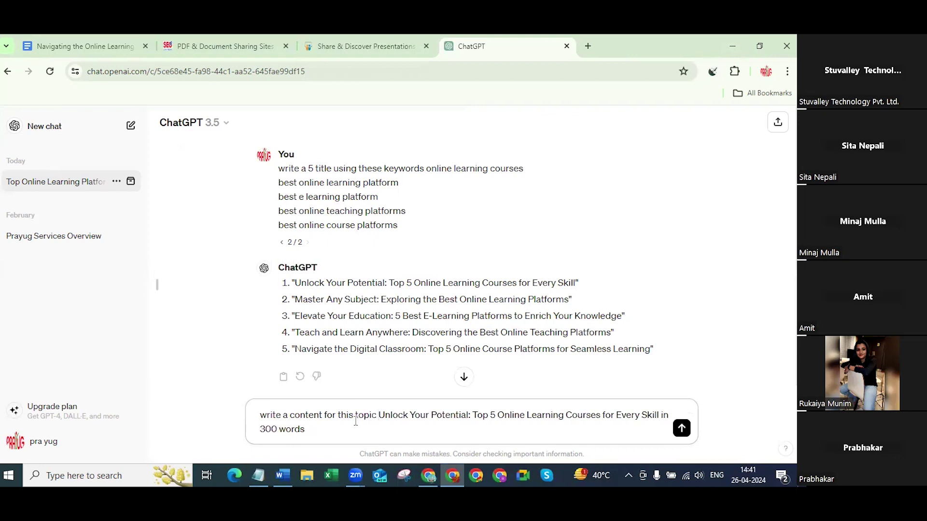
pyautogui.click(676, 434)
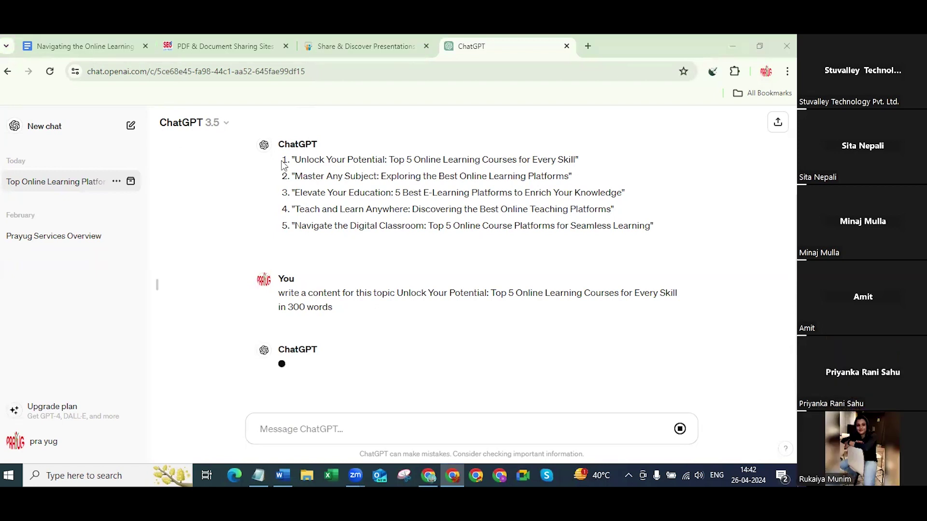
# - Review the generated article on the top five online learning courses
pyautogui.scroll(3, 333, 352)
pyautogui.scroll(-3, 343, 344)
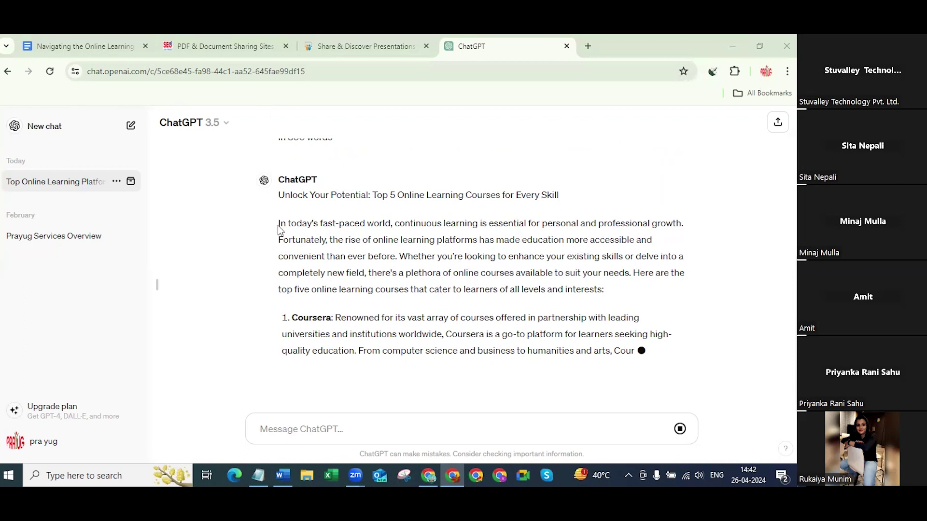
pyautogui.scroll(1, 381, 276)
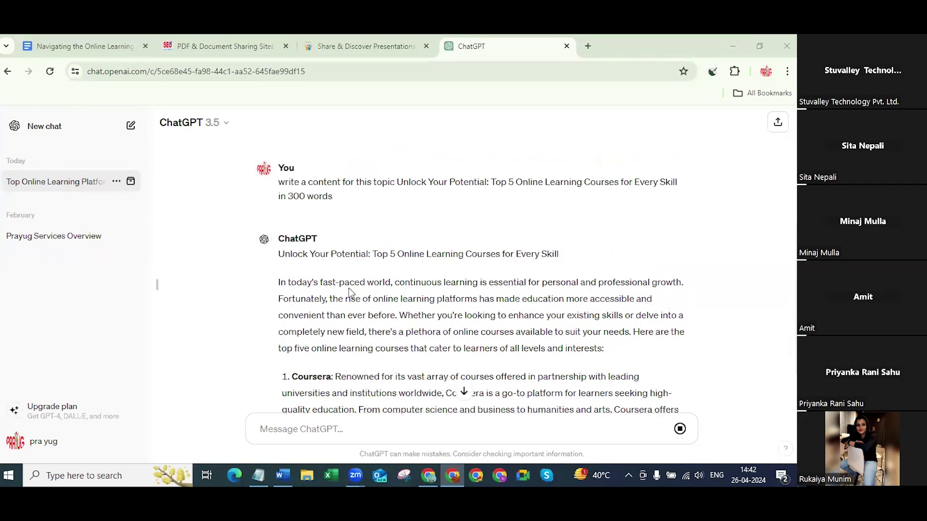
pyautogui.scroll(-1, 348, 288)
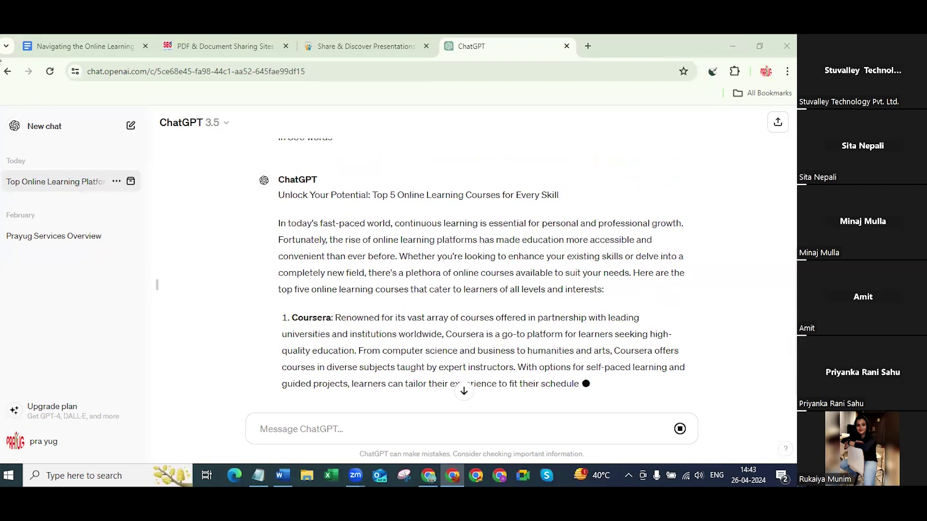
# - Check the Google Docs article and PDF sharing sites list, and switch to the beginning of the article in Word
pyautogui.click(85, 46)
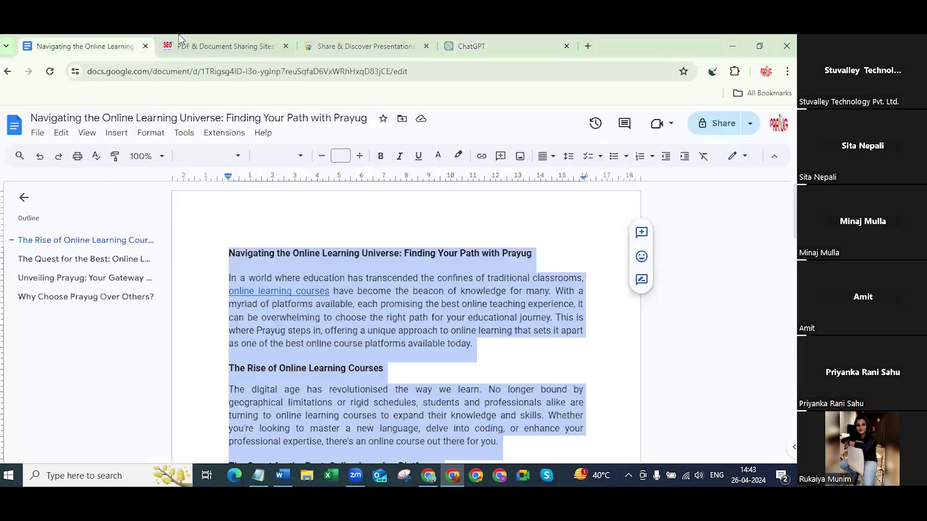
pyautogui.click(315, 330)
pyautogui.click(226, 44)
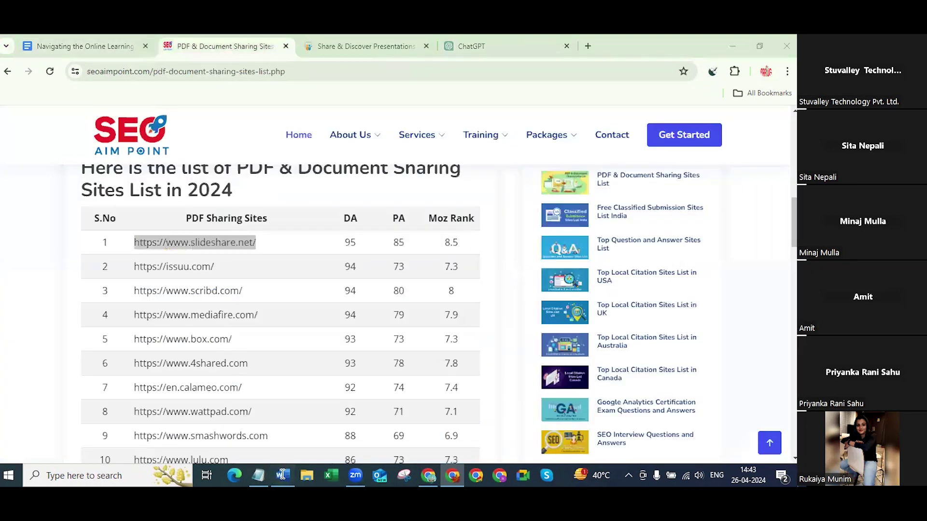
pyautogui.click(282, 475)
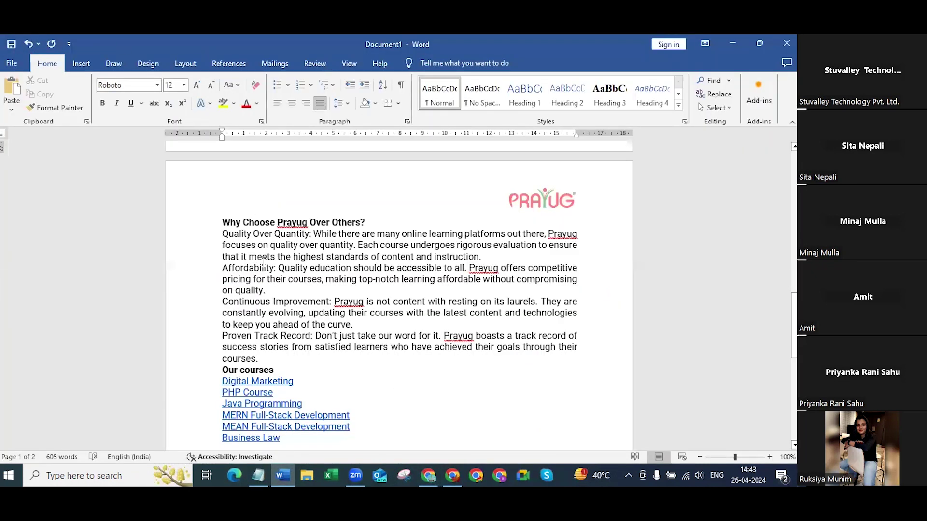
pyautogui.scroll(8, 445, 263)
pyautogui.scroll(10, 445, 264)
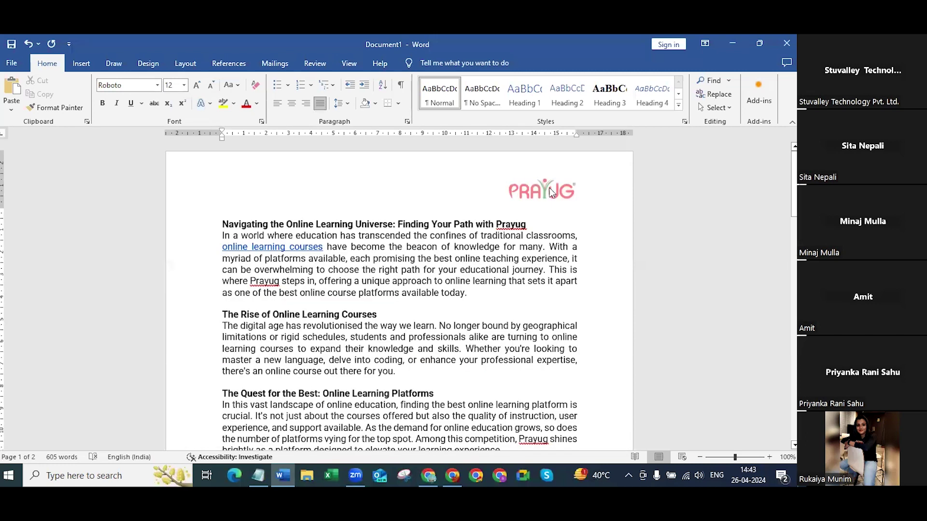
pyautogui.hotkey('ctrl', 'Home')
pyautogui.doubleClick(227, 213)
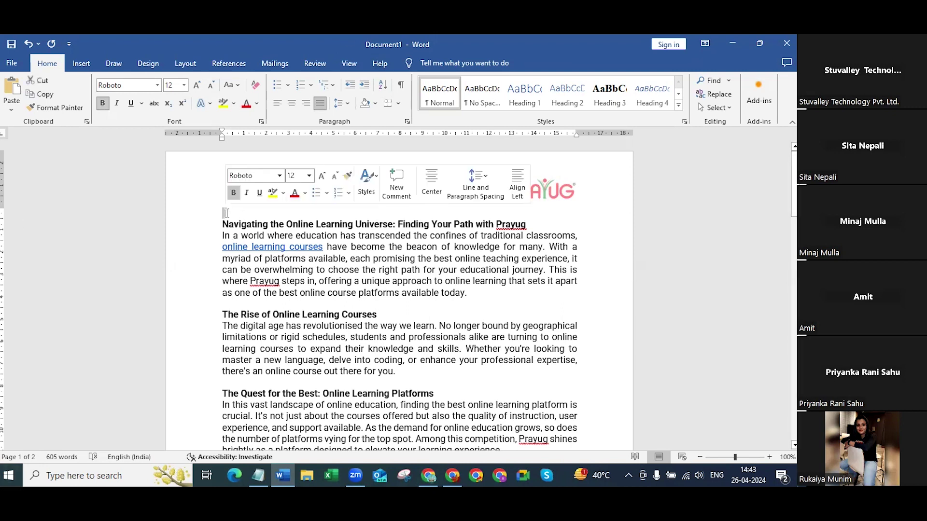
pyautogui.click(197, 207)
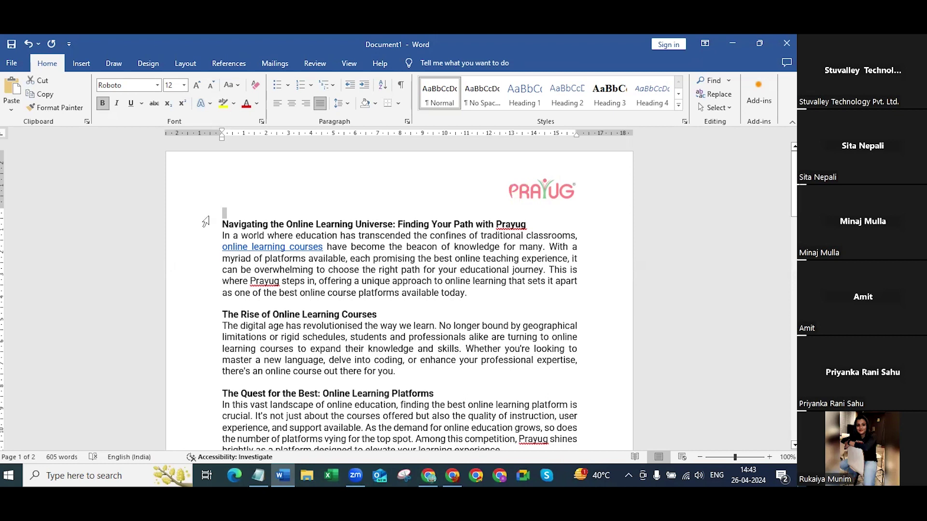
pyautogui.click(224, 212)
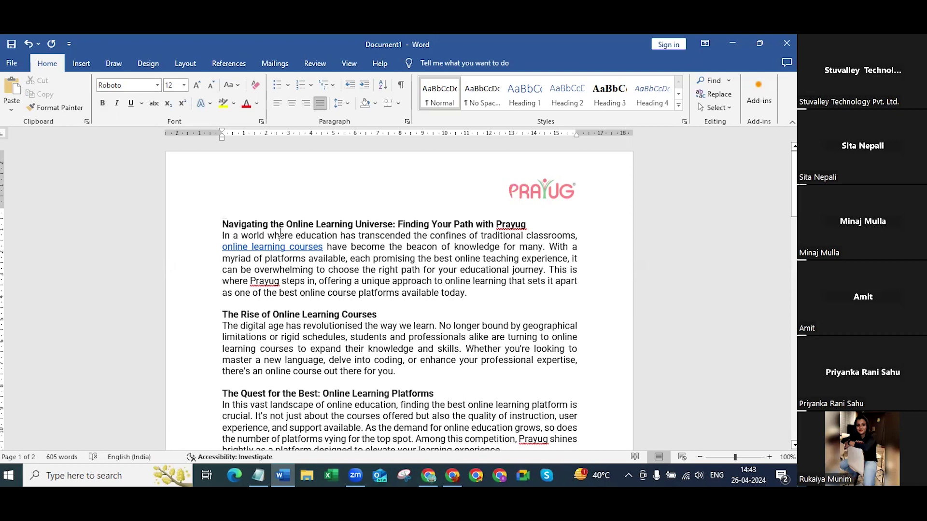
pyautogui.doubleClick(219, 213)
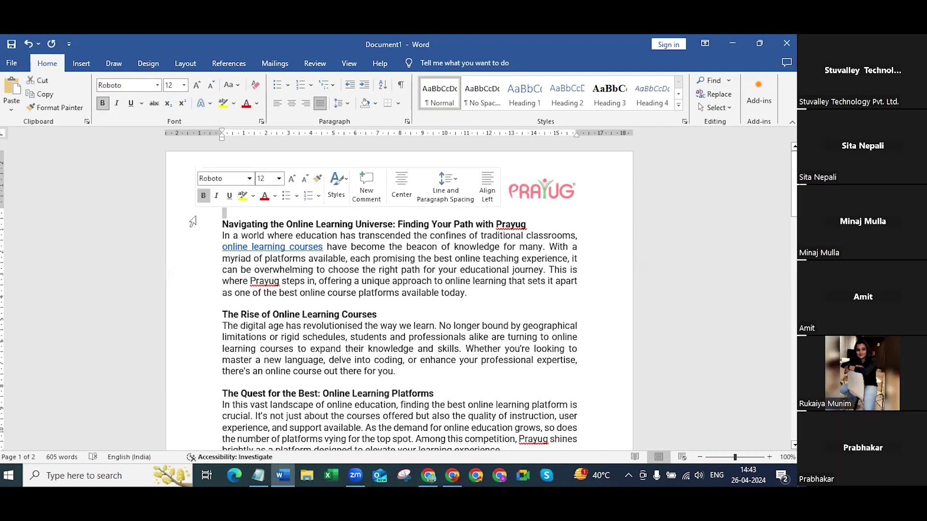
pyautogui.doubleClick(202, 264)
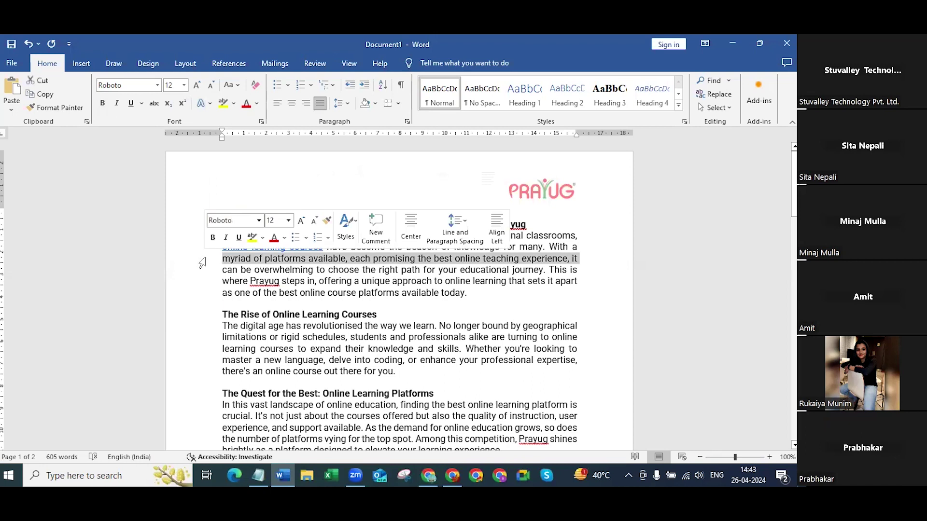
pyautogui.click(678, 273)
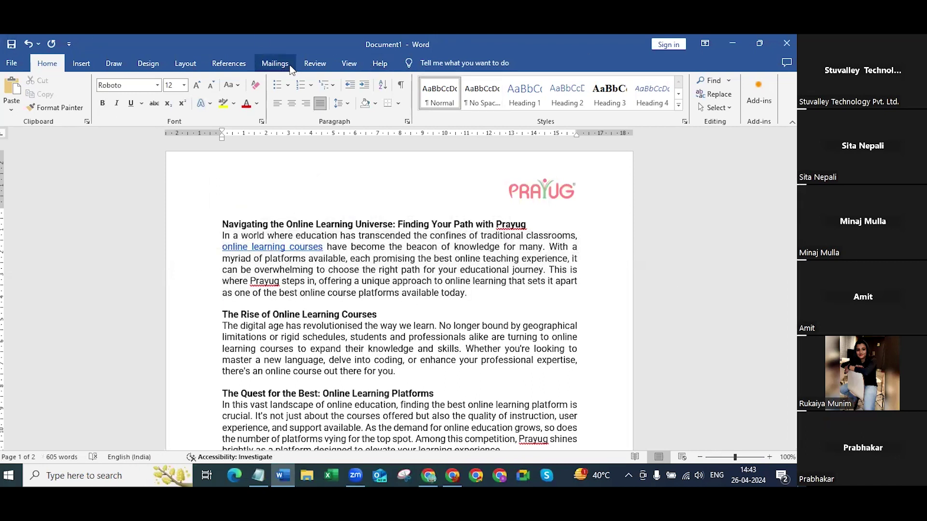
# - Look up the built-in help on inserting a header, then close the help
pyautogui.click(358, 64)
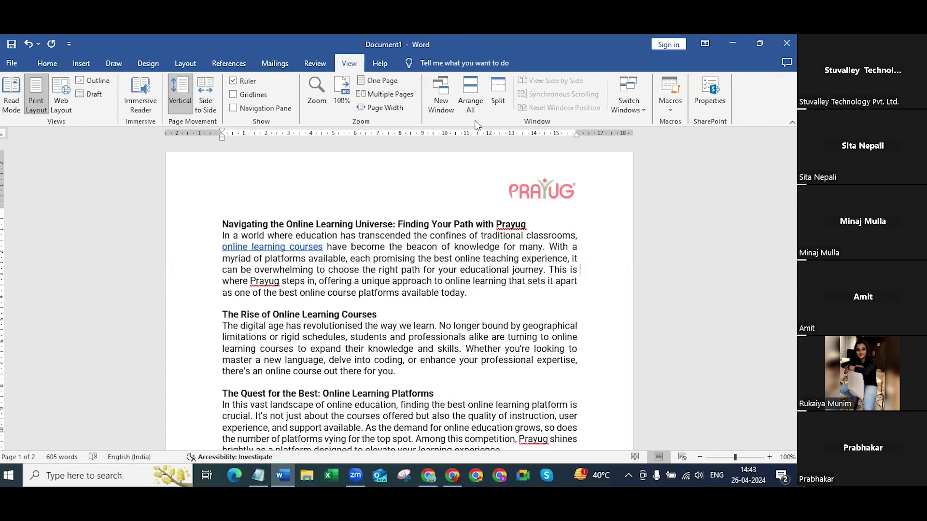
pyautogui.click(88, 70)
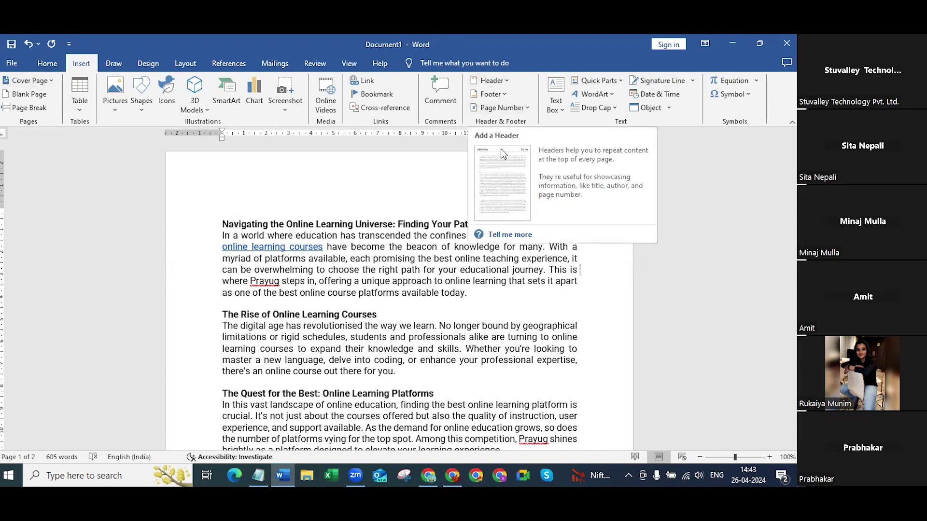
pyautogui.press('F1')
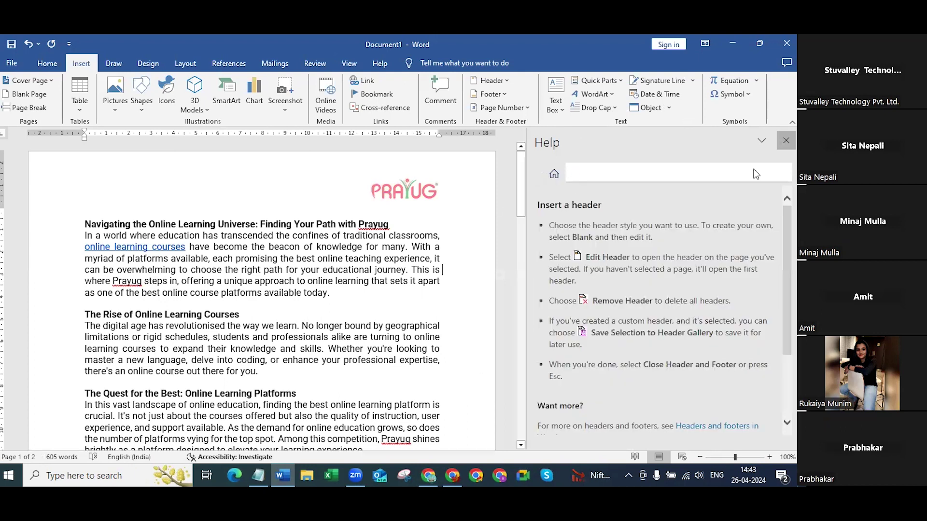
pyautogui.click(786, 140)
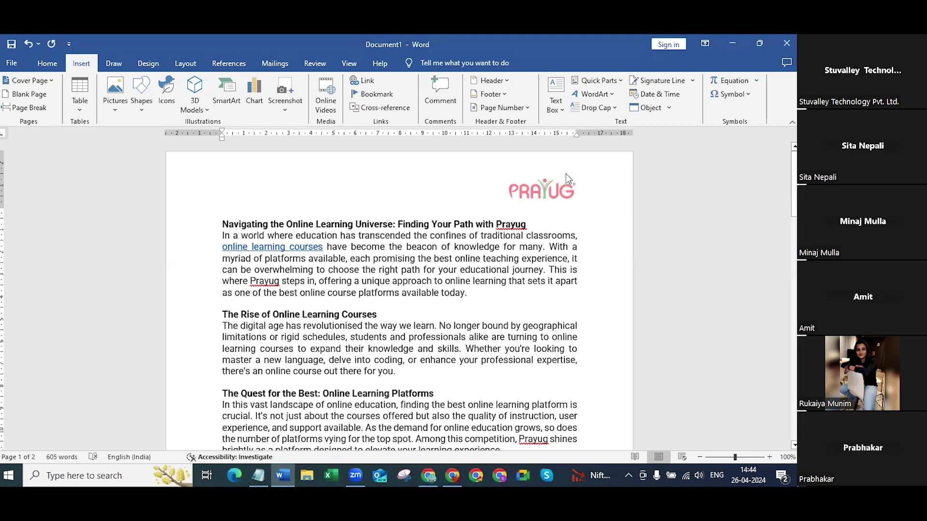
# - Enlarge the article title "Navigating the Online Learning Universe: Finding Your Path with Prayug" to 20 pt
pyautogui.tripleClick(300, 224)
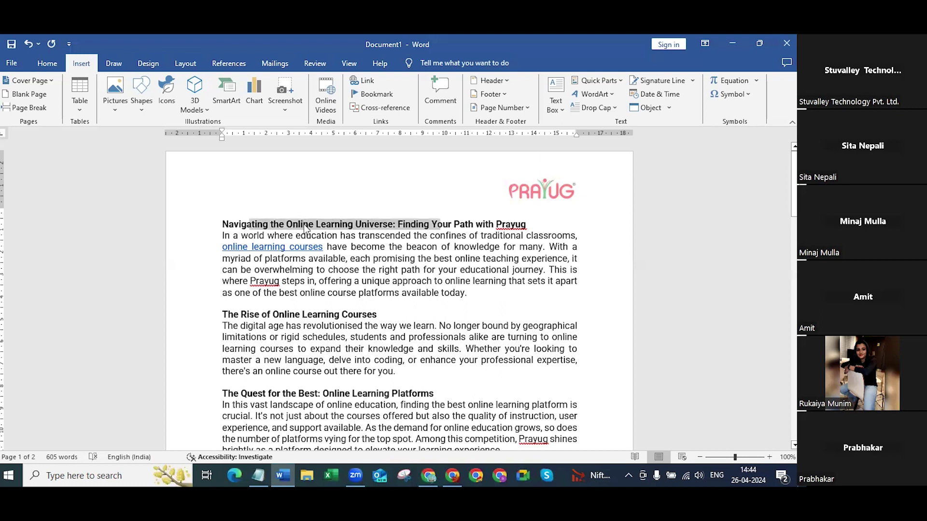
pyautogui.click(45, 63)
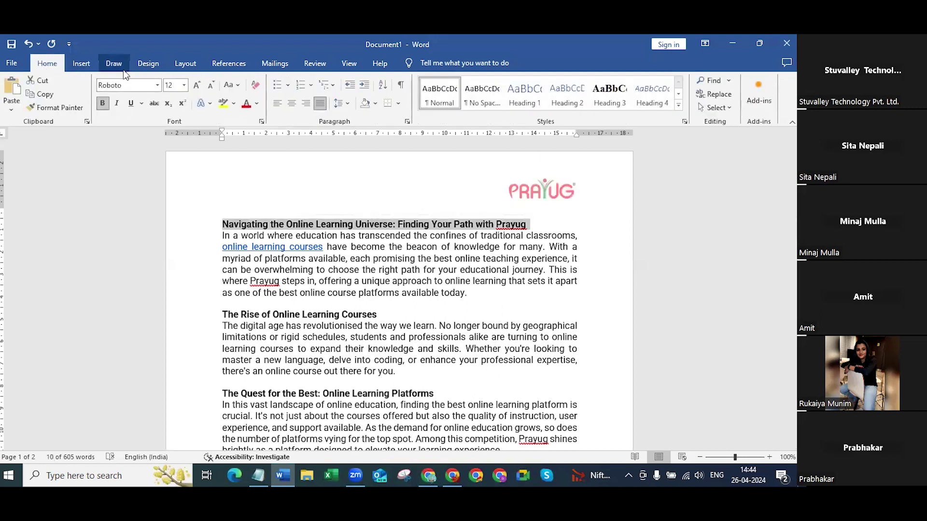
pyautogui.click(195, 88)
pyautogui.click(195, 88)
pyautogui.click(196, 87)
pyautogui.click(196, 88)
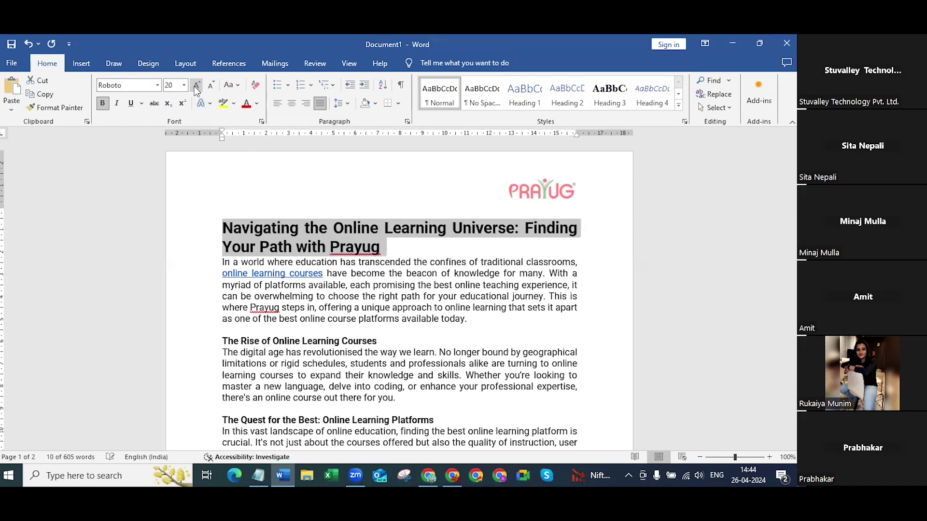
pyautogui.click(348, 362)
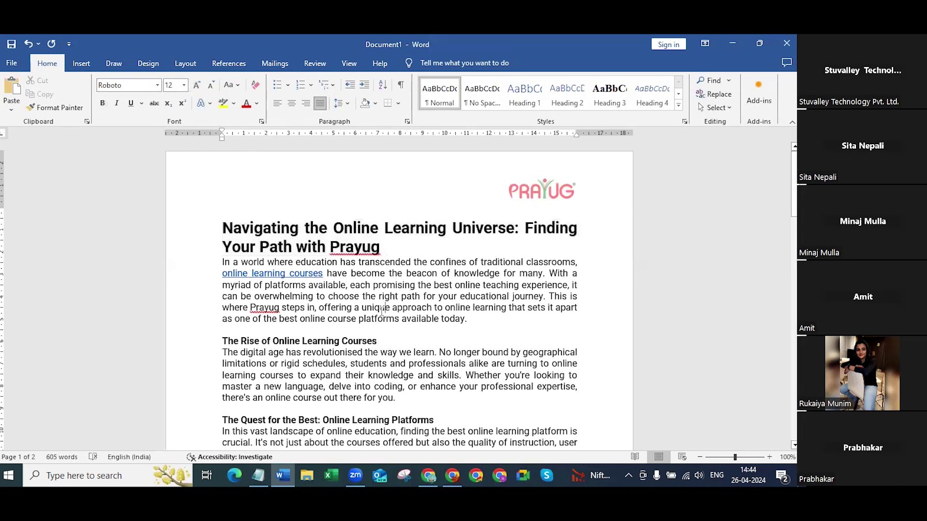
# - Check the bold section headings and the linked phrase "online learning courses" in the opening paragraph
pyautogui.tripleClick(343, 341)
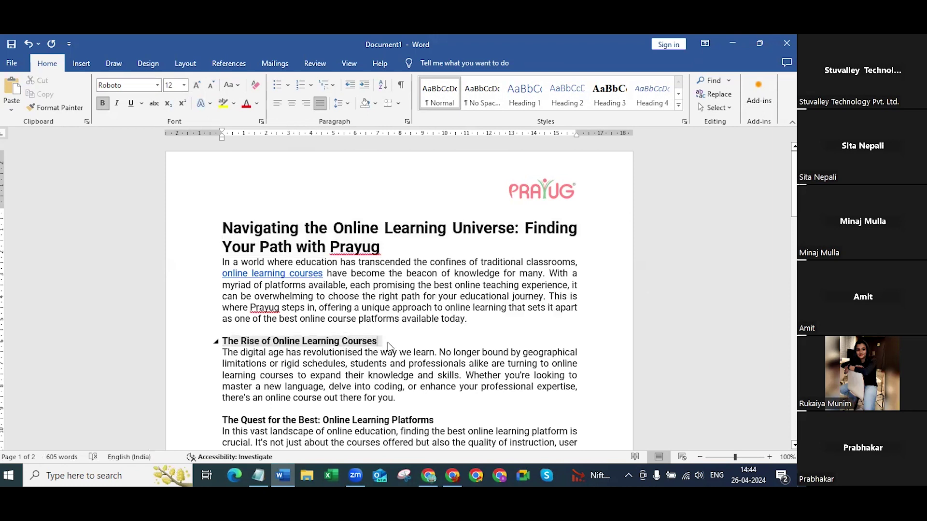
pyautogui.click(391, 344)
pyautogui.scroll(-2, 378, 386)
pyautogui.scroll(-1, 378, 386)
pyautogui.doubleClick(436, 356)
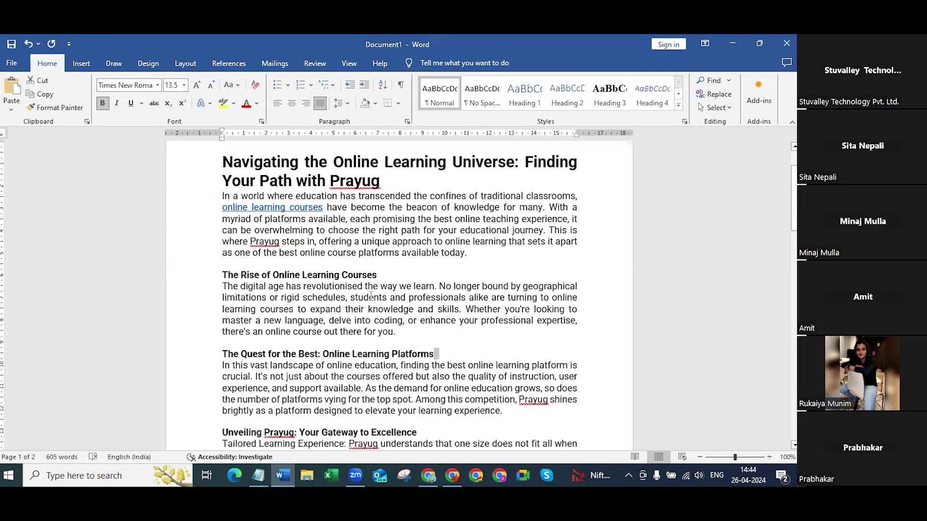
pyautogui.scroll(2, 320, 334)
pyautogui.scroll(1, 328, 333)
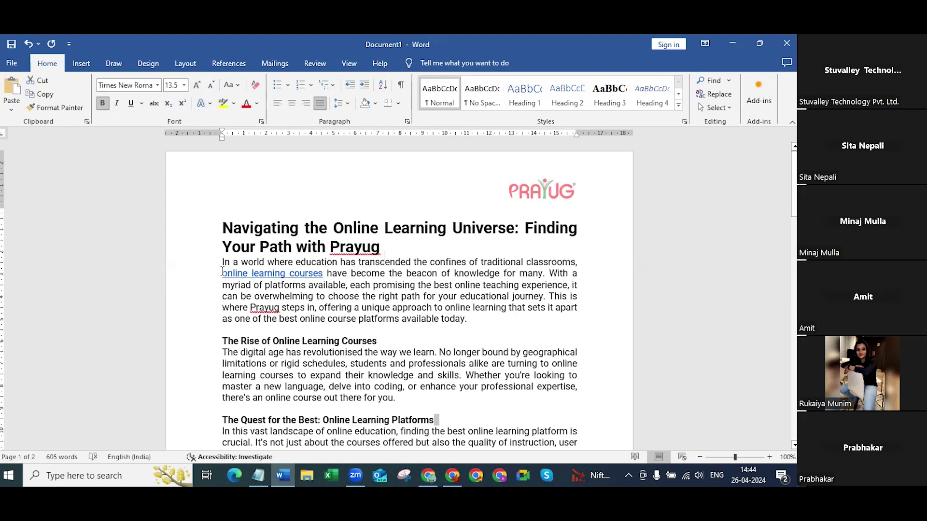
pyautogui.doubleClick(267, 273)
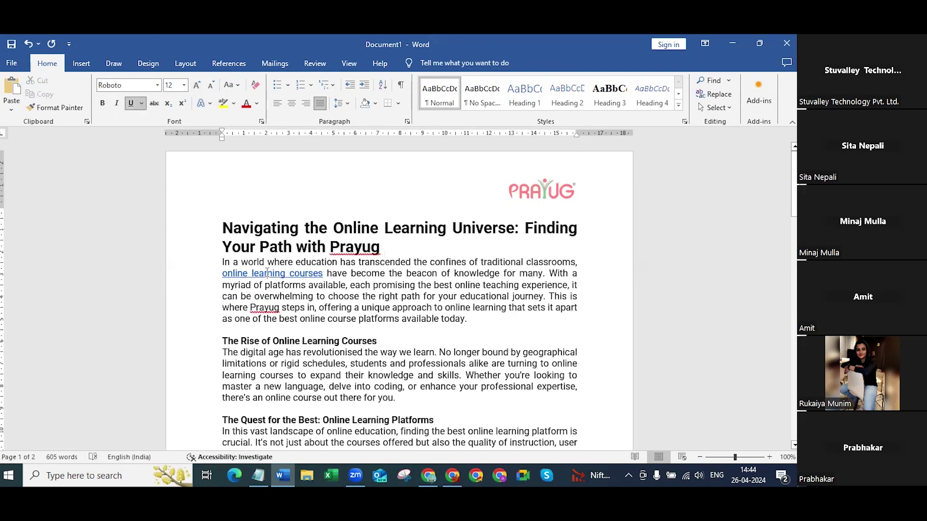
pyautogui.click(339, 296)
pyautogui.moveTo(326, 276); pyautogui.dragTo(221, 274)
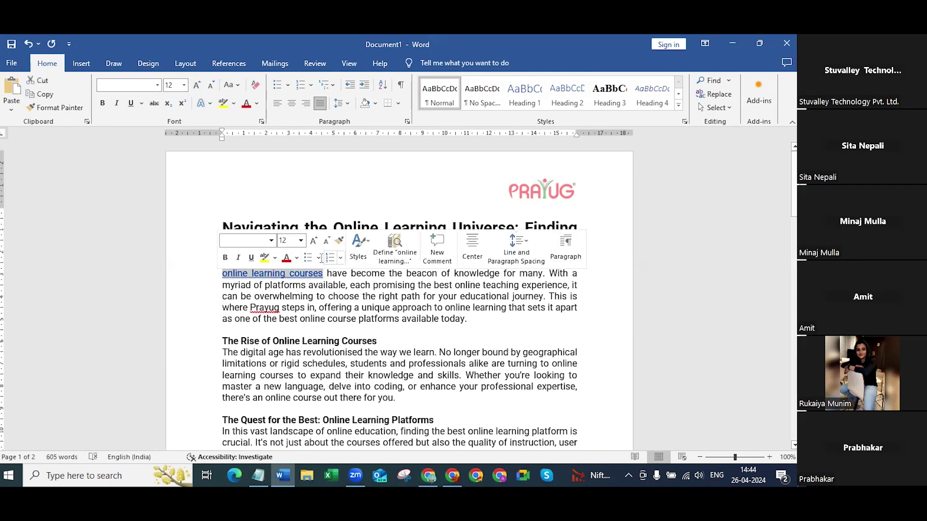
pyautogui.click(343, 273)
# - Insert blank lines before "Why Choose Prayug Over Others?", the "Continuous Improvement" paragraph and the "Our courses" heading
pyautogui.scroll(-15, 357, 310)
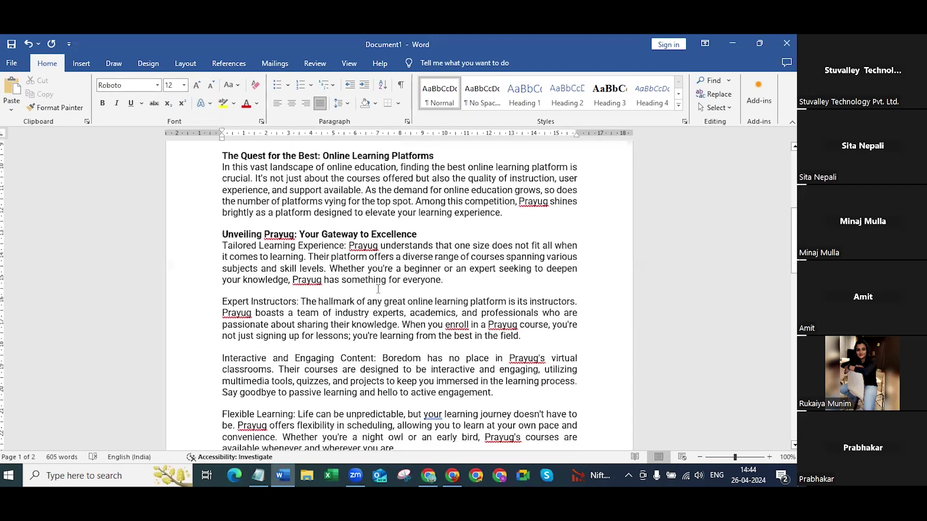
pyautogui.scroll(-5, 341, 287)
pyautogui.scroll(5, 347, 280)
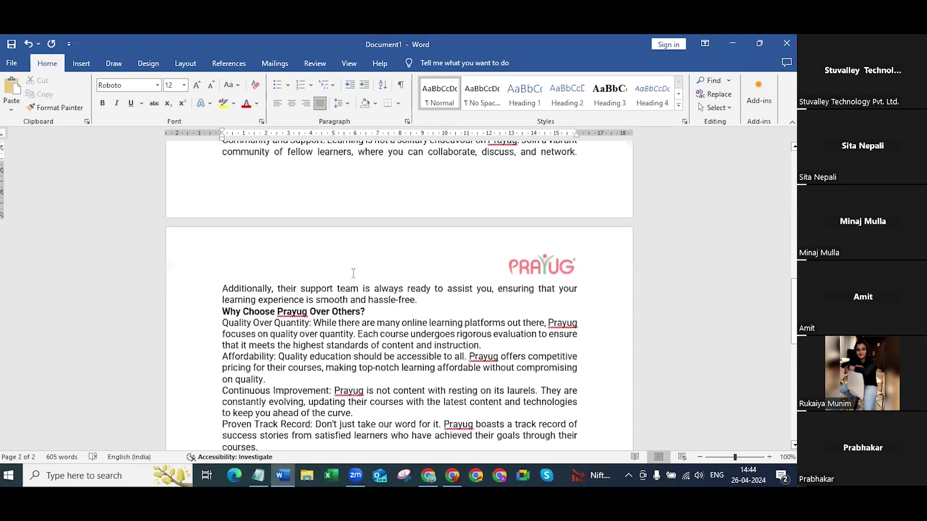
pyautogui.click(427, 303)
pyautogui.press('Return')
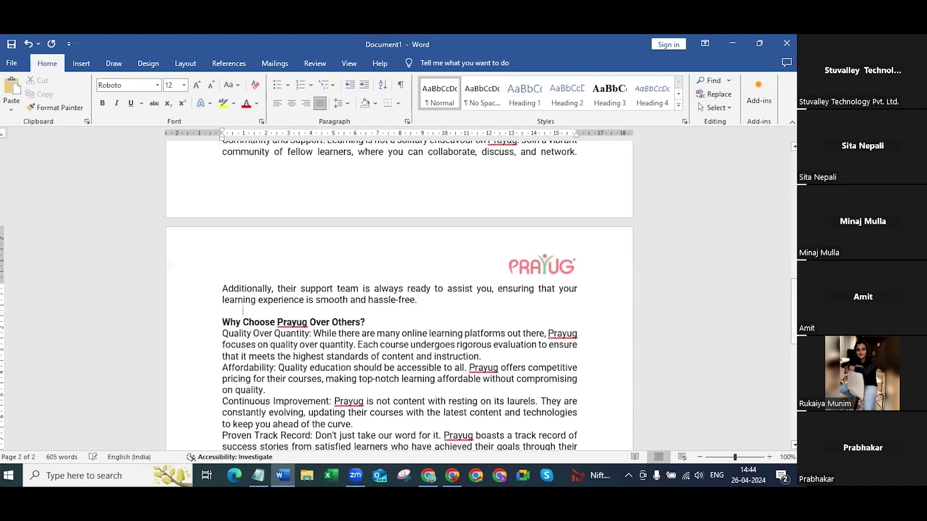
pyautogui.scroll(-3, 272, 327)
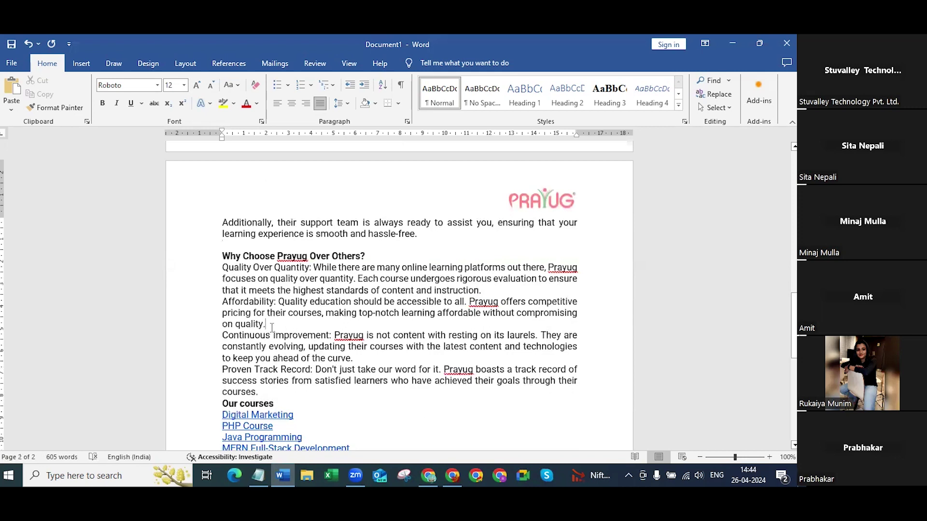
pyautogui.press('Return')
pyautogui.scroll(-5, 277, 320)
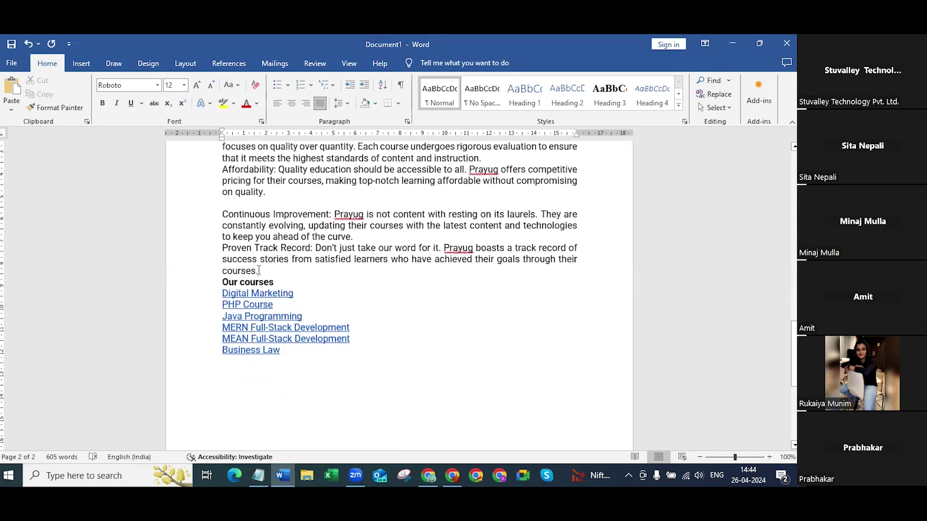
pyautogui.click(259, 271)
pyautogui.press('Return')
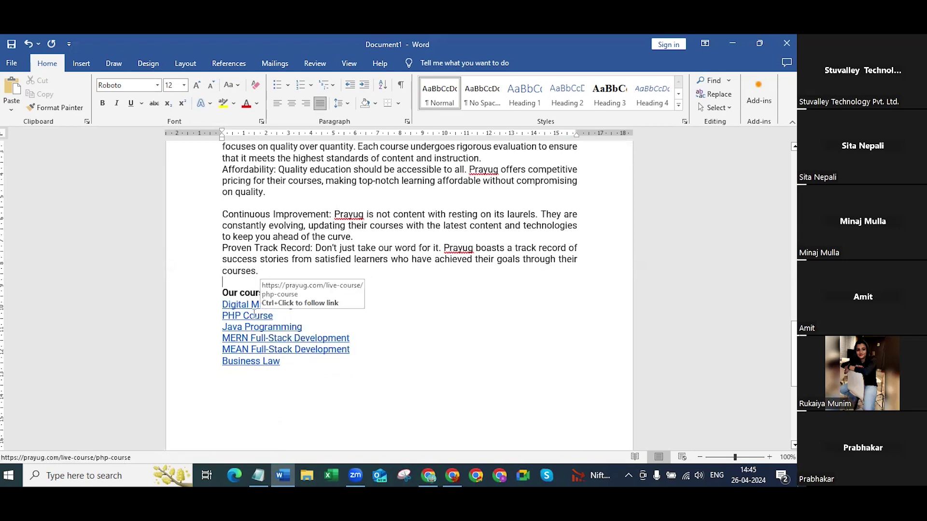
pyautogui.click(240, 304)
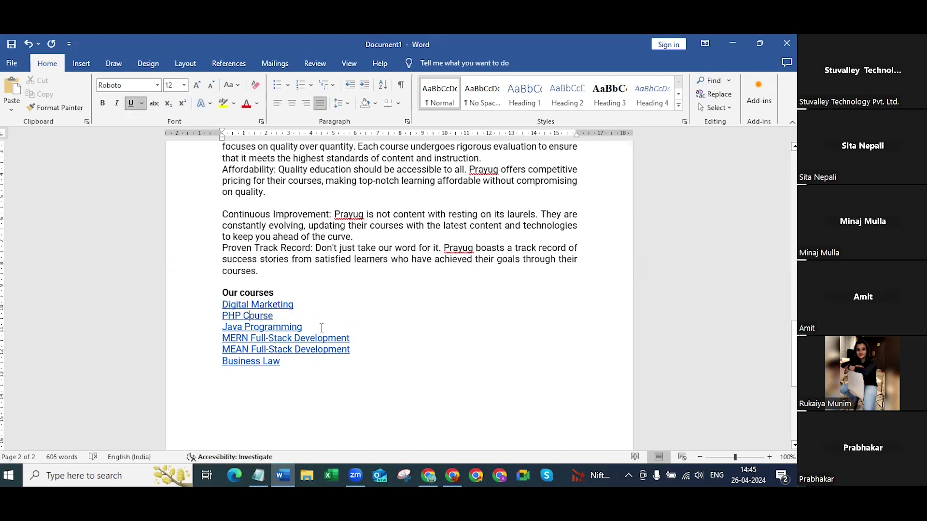
pyautogui.click(304, 322)
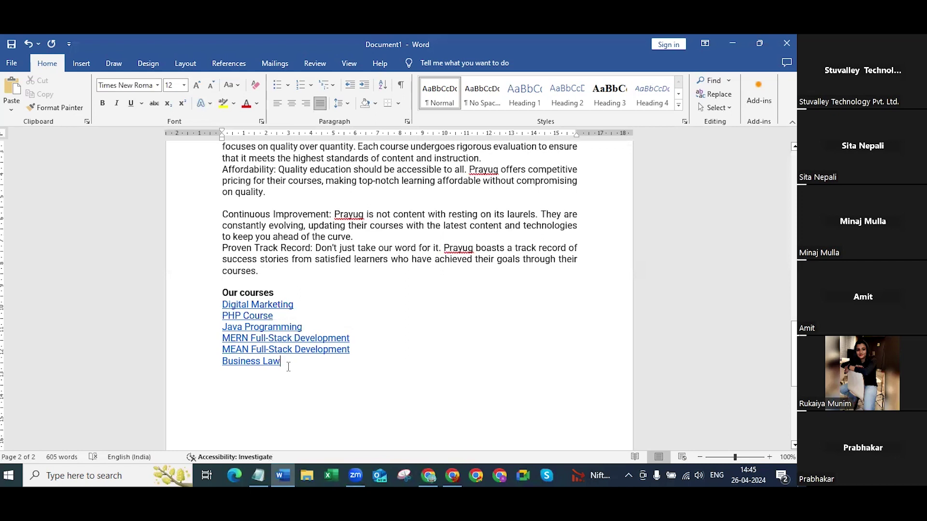
# - Insert a blank line between the article title and the opening paragraph, and check the spacing on both pages
pyautogui.scroll(20, 289, 367)
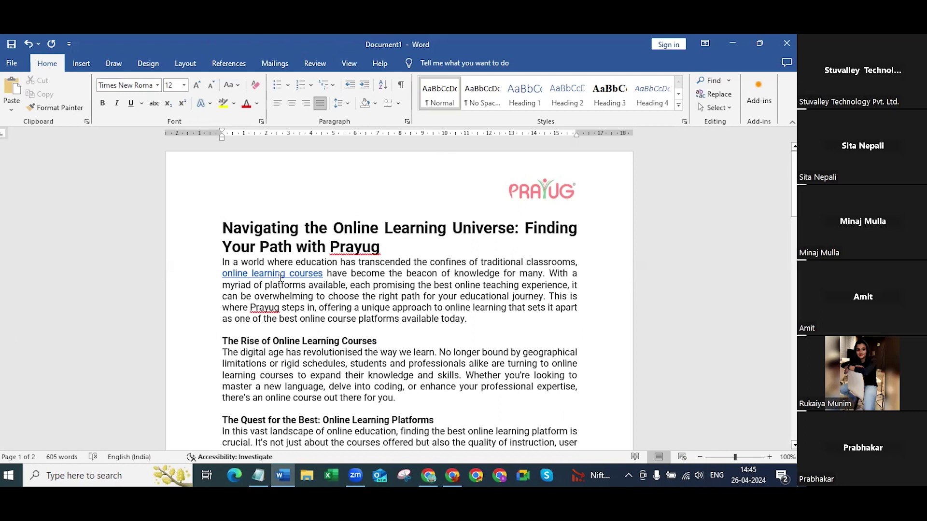
pyautogui.click(385, 248)
pyautogui.press('Return')
pyautogui.scroll(-15, 413, 269)
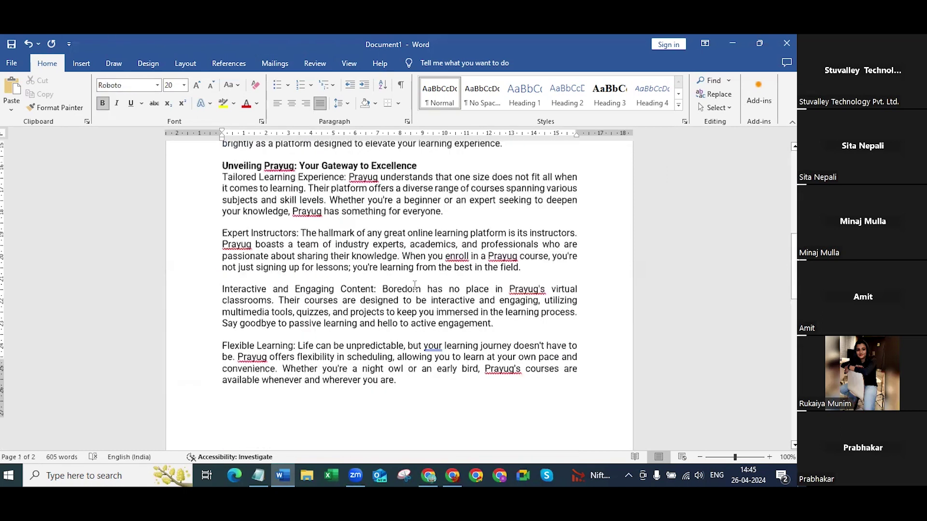
pyautogui.scroll(10, 414, 285)
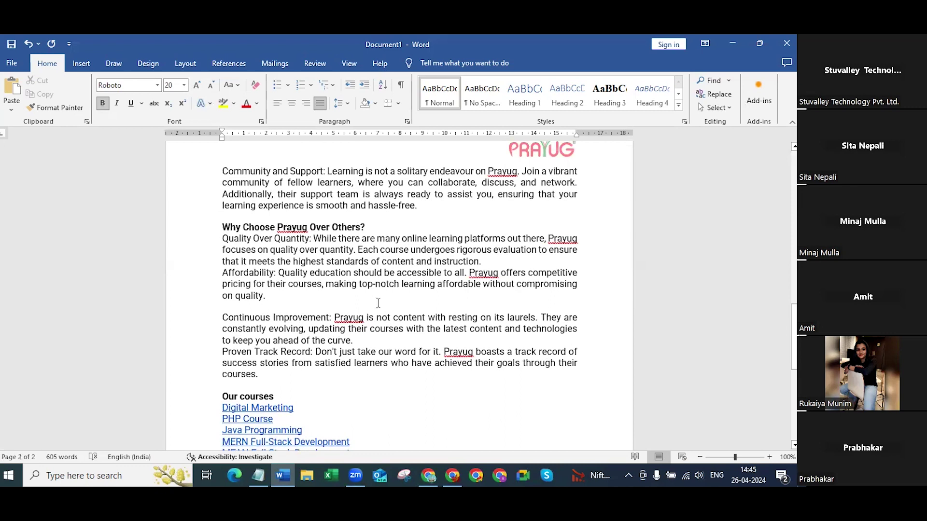
pyautogui.scroll(5, 349, 324)
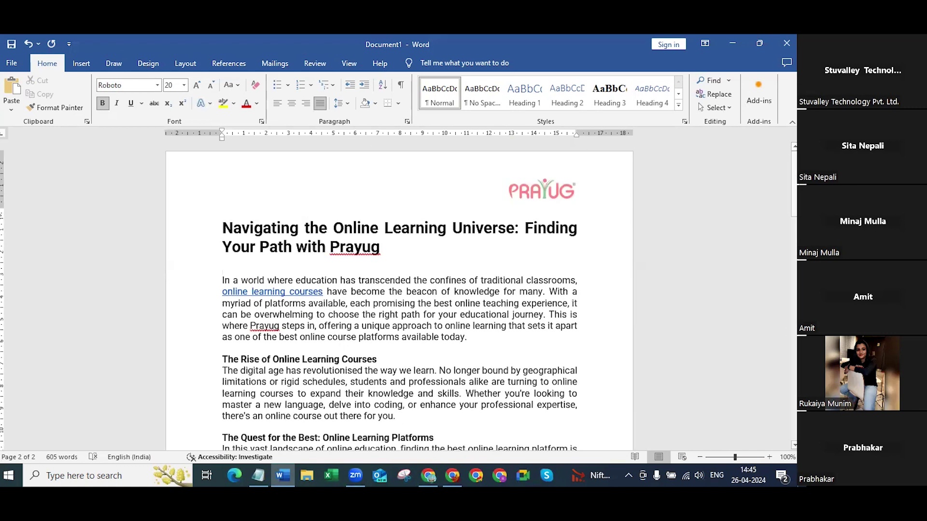
# - Save the document to the Desktop as the PDF "Navigating the Online Learning Universe.pdf", opening it after publishing
pyautogui.click(14, 64)
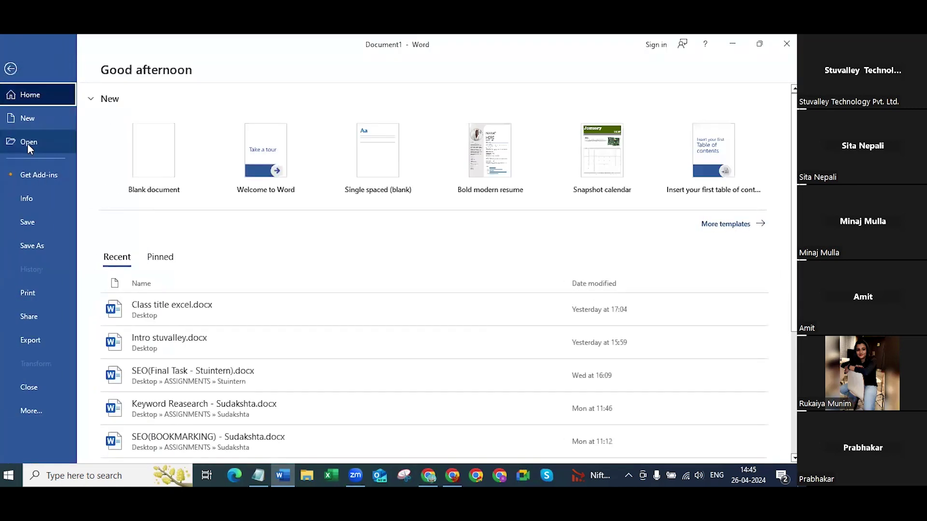
pyautogui.click(39, 249)
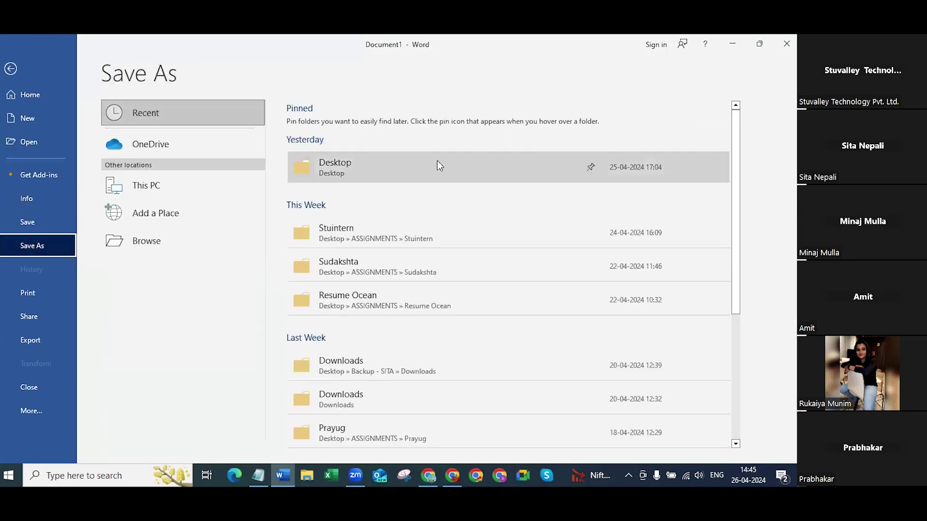
pyautogui.click(410, 164)
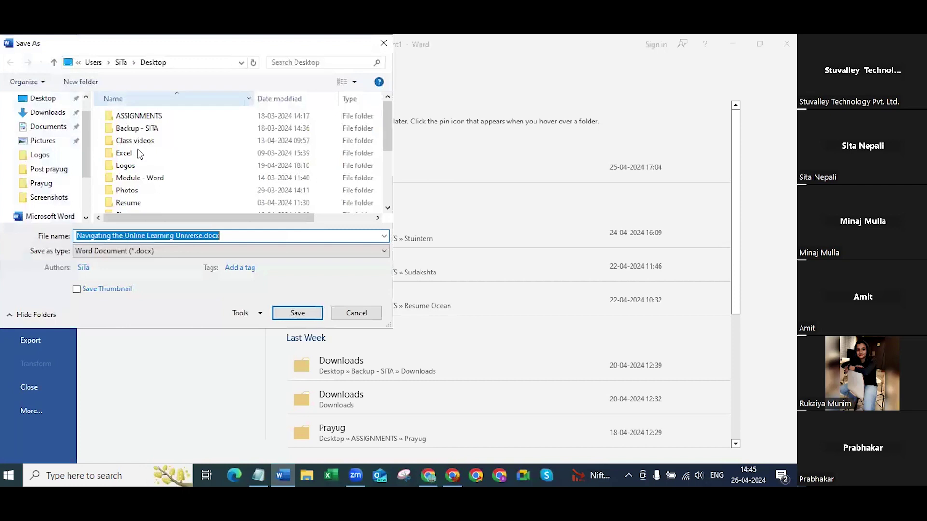
pyautogui.click(152, 253)
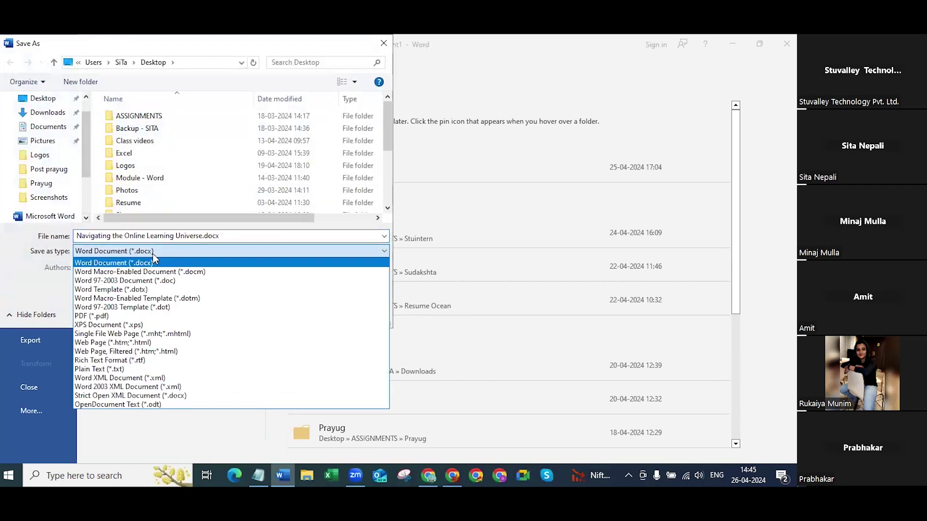
pyautogui.click(107, 317)
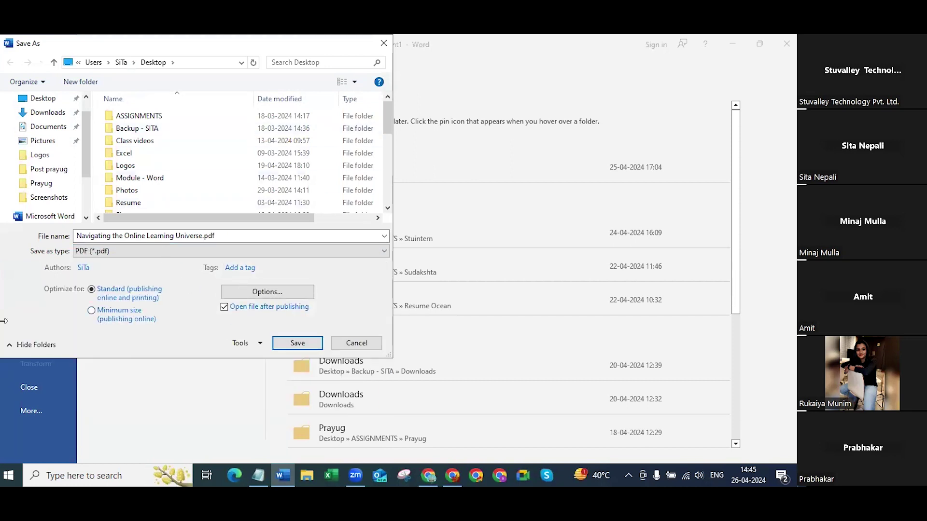
pyautogui.scroll(1, 43, 122)
pyautogui.click(48, 123)
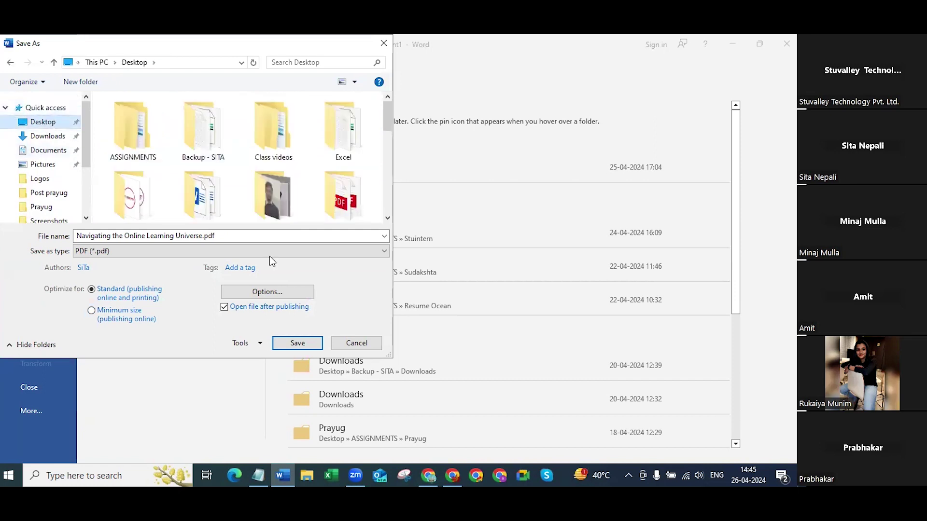
pyautogui.click(298, 343)
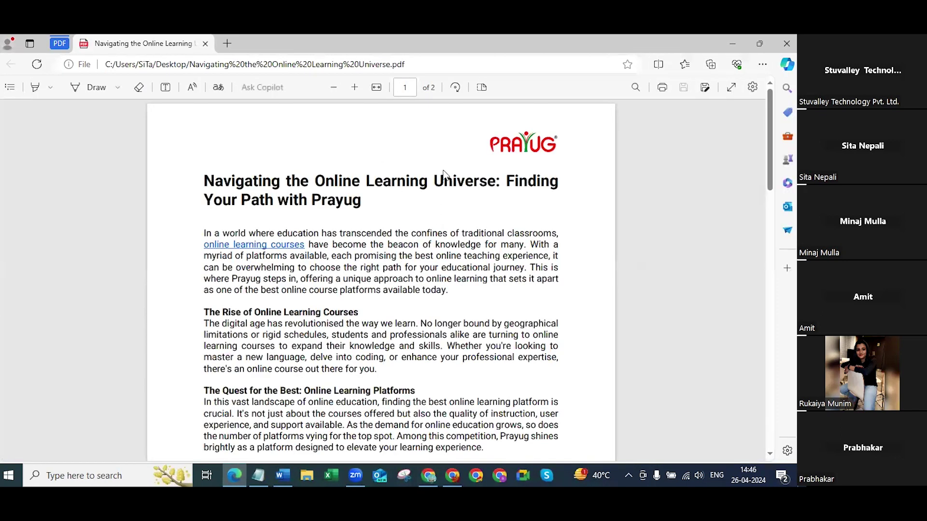
# - Review the header logo, text layout and course links on both pages of the exported PDF
pyautogui.scroll(-3, 427, 251)
pyautogui.scroll(-12, 427, 256)
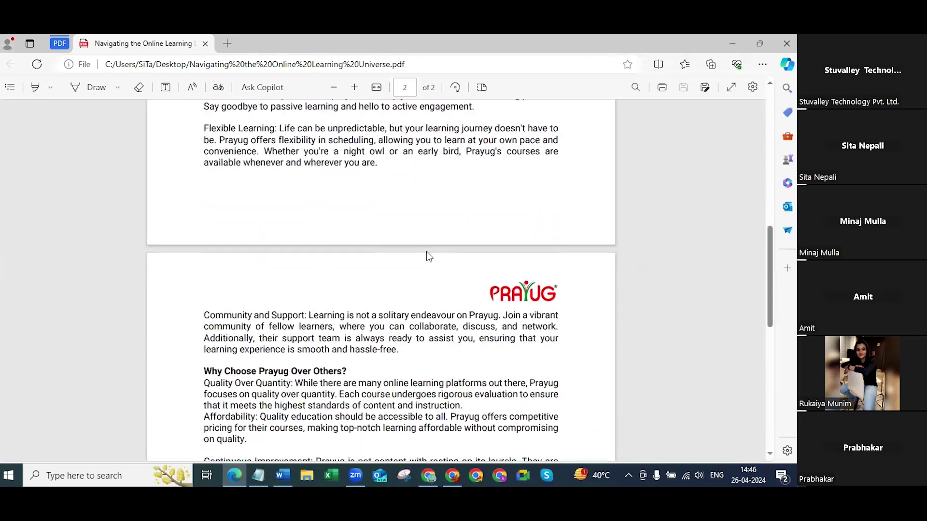
pyautogui.scroll(4, 401, 339)
pyautogui.scroll(1, 401, 339)
pyautogui.scroll(-7, 442, 305)
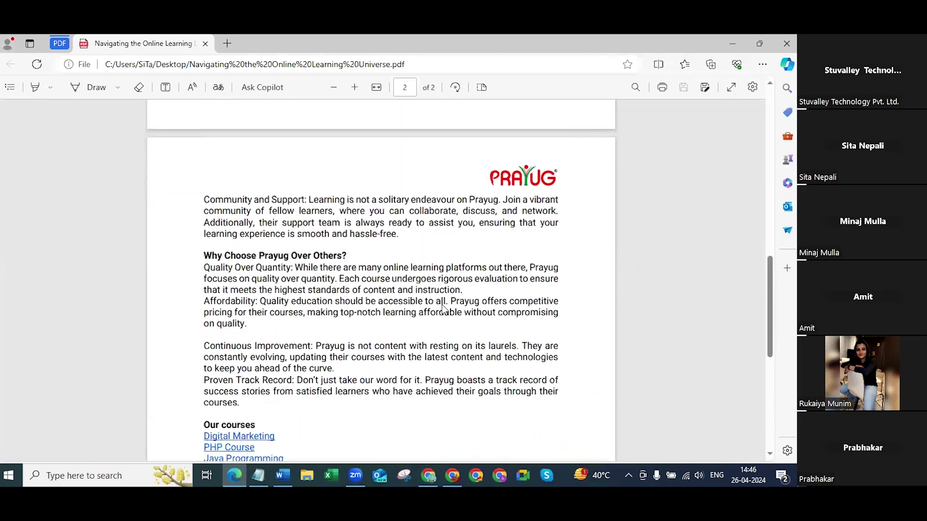
pyautogui.scroll(15, 442, 306)
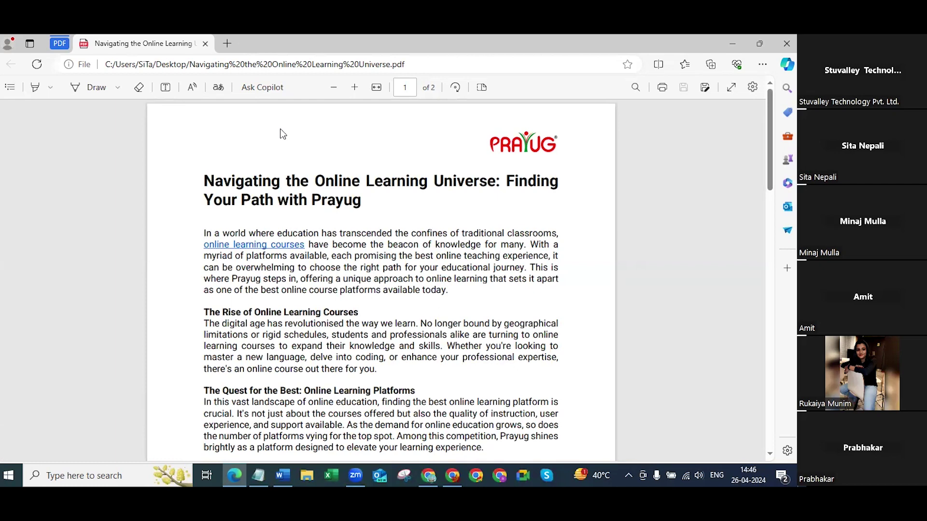
# - Look through both pages of the exported PDF once more and minimise its window
pyautogui.scroll(-15, 513, 310)
pyautogui.scroll(7, 514, 311)
pyautogui.scroll(8, 514, 311)
pyautogui.click(731, 44)
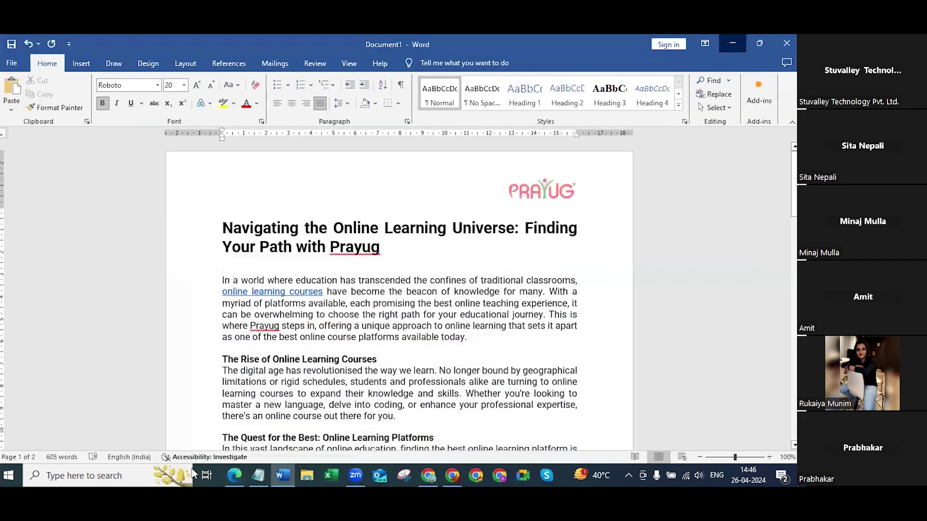
# - Switch to Chrome and close the ChatGPT conversation
pyautogui.click(453, 476)
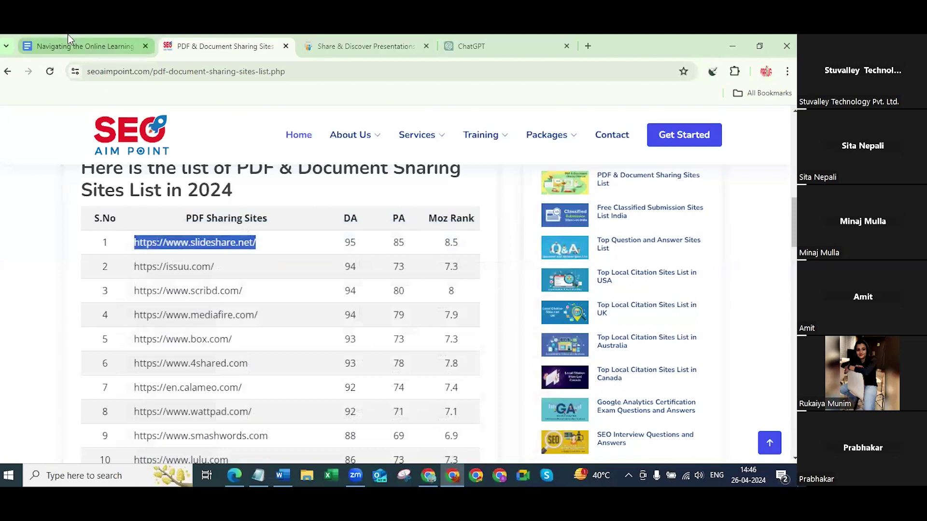
pyautogui.click(110, 36)
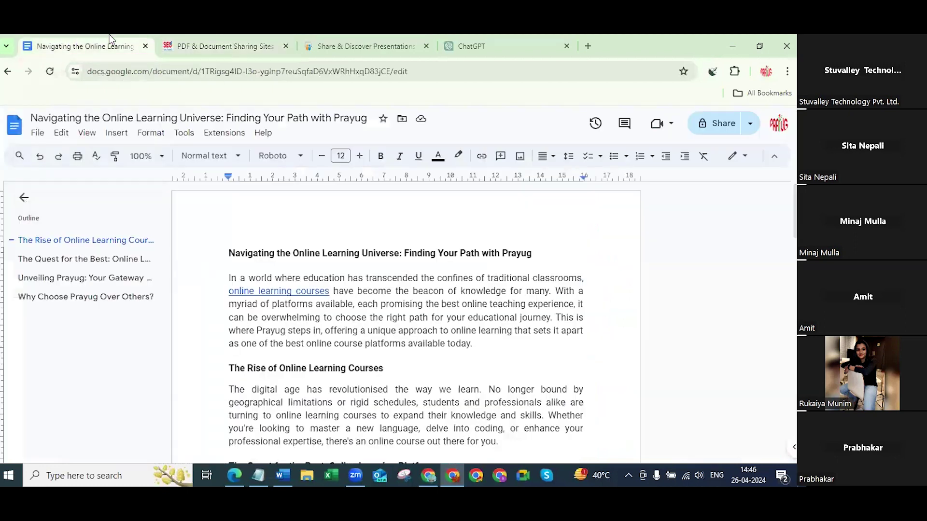
pyautogui.click(478, 44)
pyautogui.scroll(-10, 393, 297)
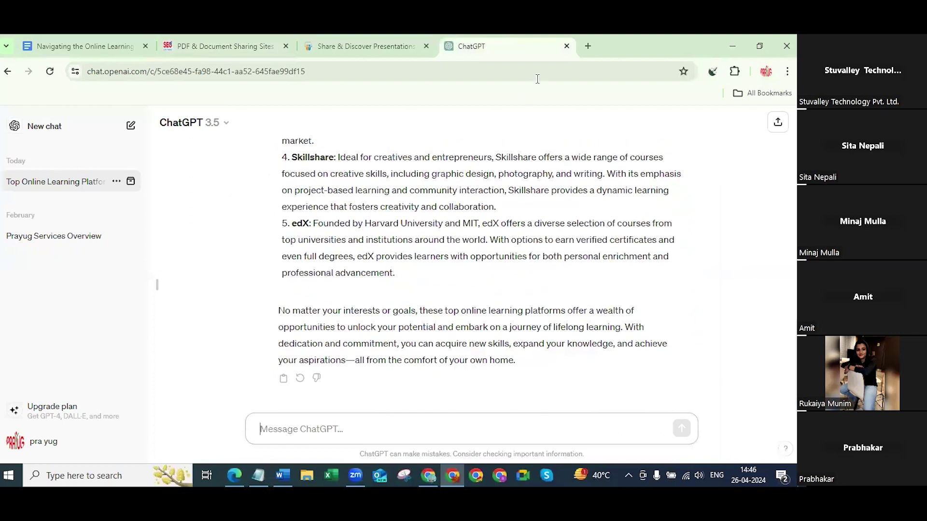
pyautogui.click(566, 46)
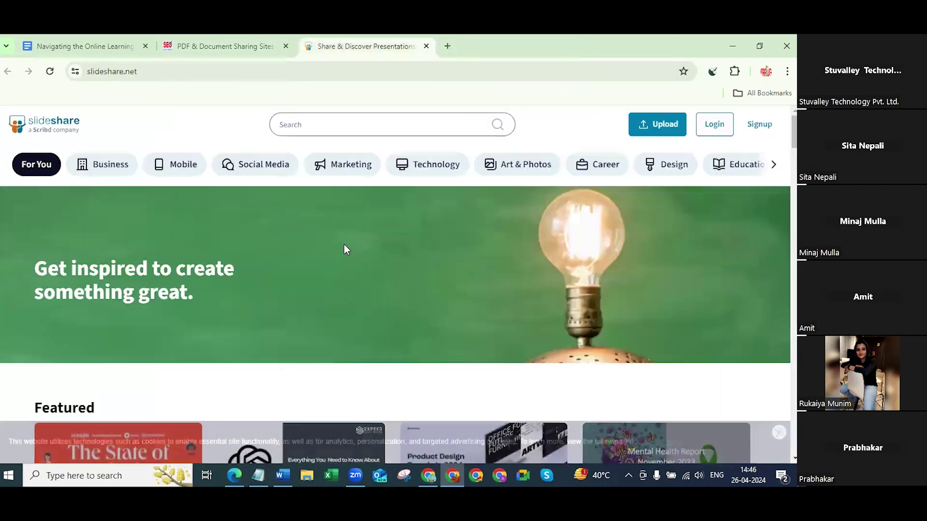
# - Return to the Google results for "pdf submission sites" and reopen SEO Aim Point's "PDF & Document Sharing Sites List in 2024"
pyautogui.click(212, 39)
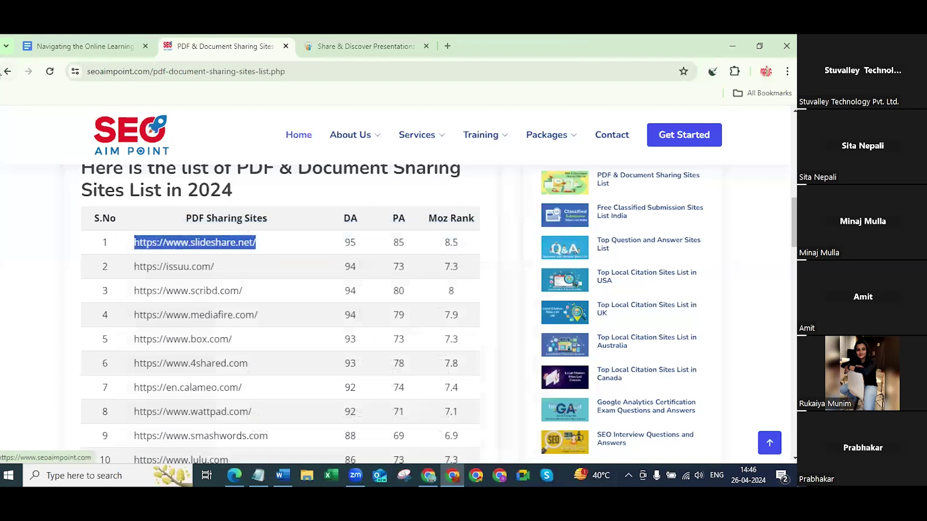
pyautogui.click(7, 72)
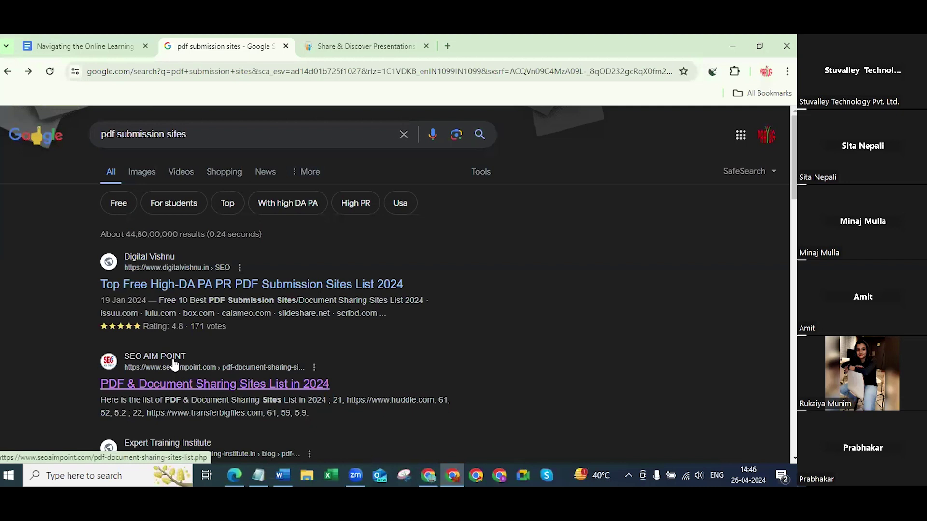
pyautogui.tripleClick(198, 136)
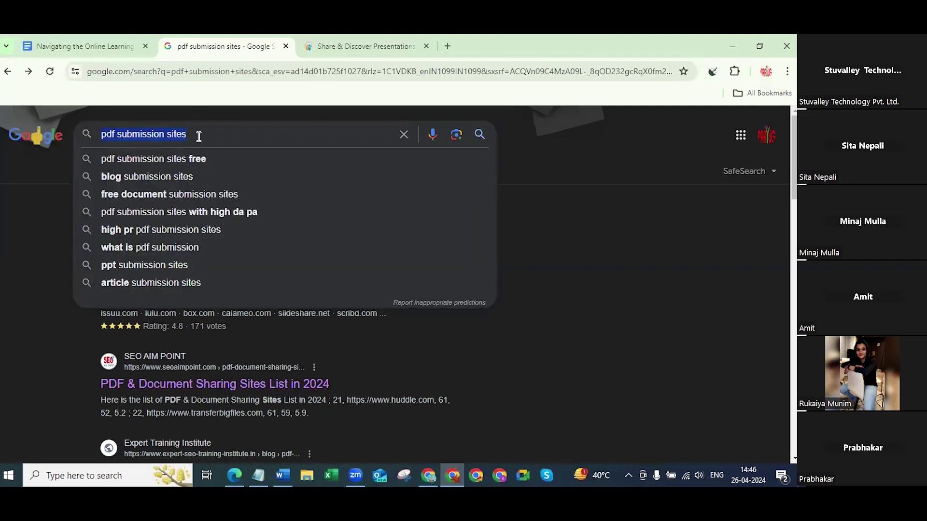
pyautogui.click(454, 377)
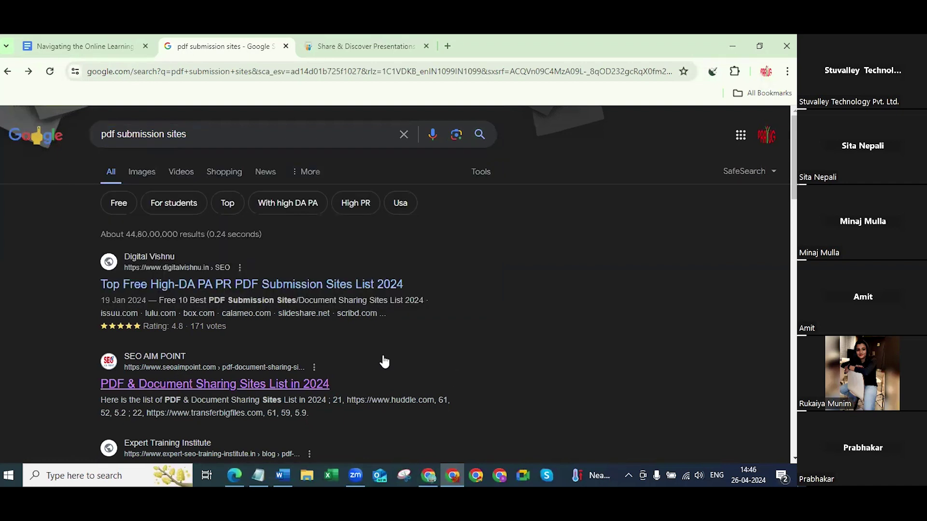
pyautogui.click(243, 386)
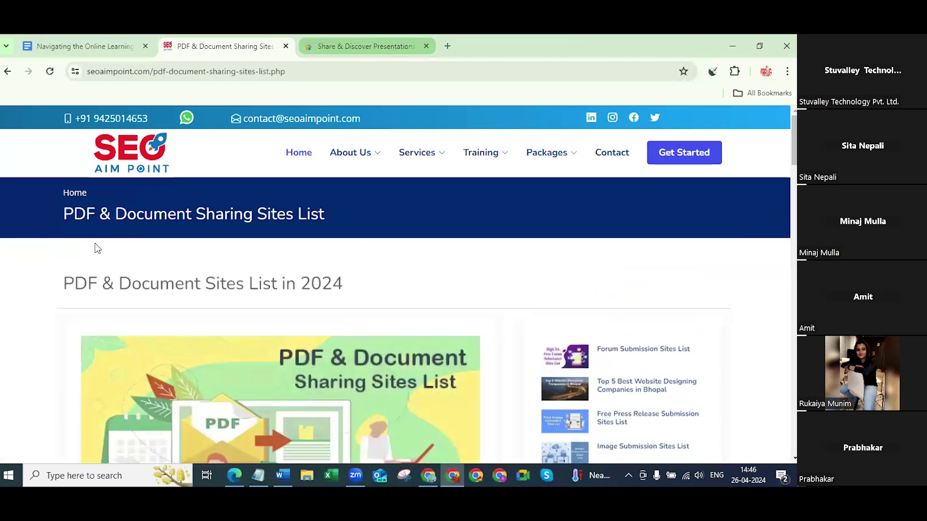
# - Examine the table of PDF sharing sites, including the SlideShare and Scribd addresses
pyautogui.scroll(-3, 21, 272)
pyautogui.scroll(-8, 21, 272)
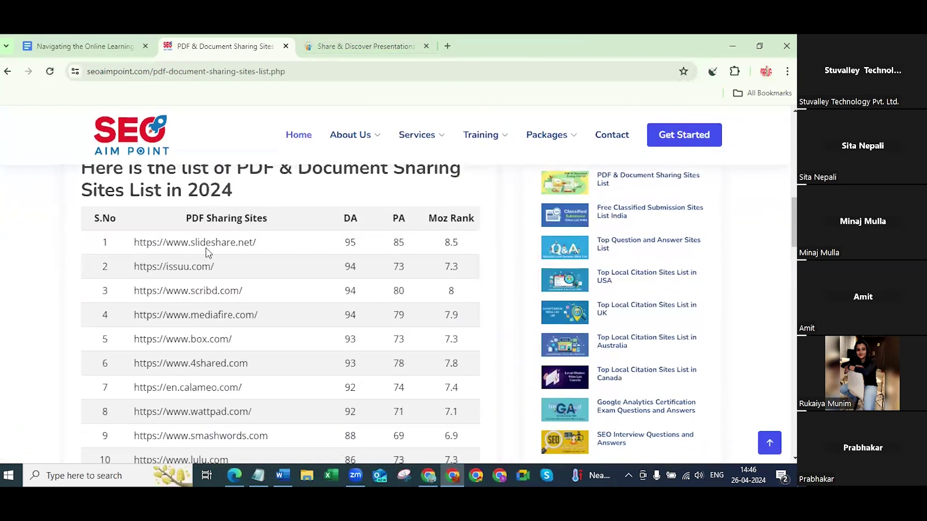
pyautogui.doubleClick(223, 240)
pyautogui.tripleClick(203, 291)
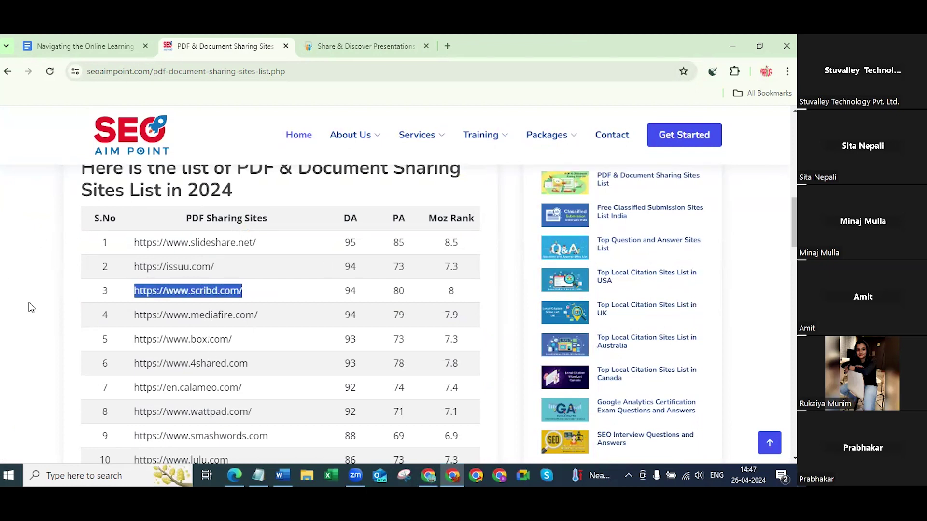
pyautogui.scroll(9, 30, 317)
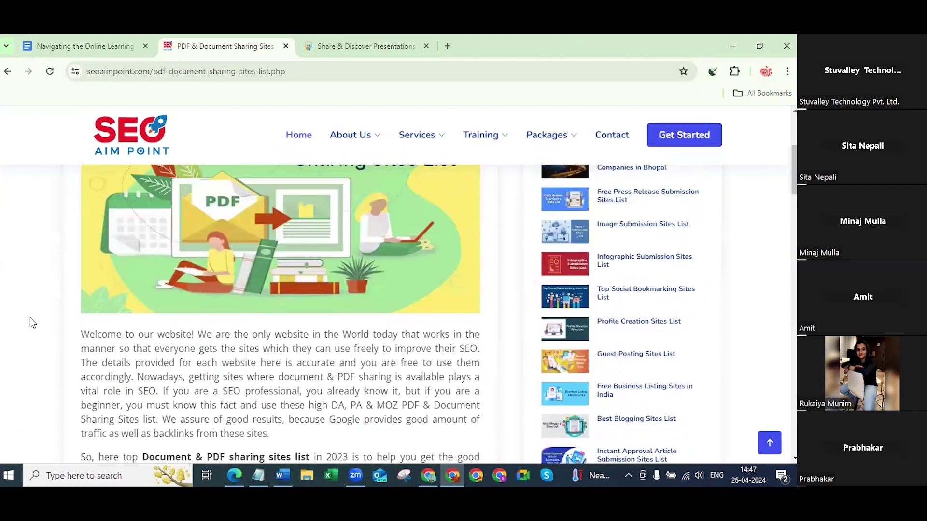
pyautogui.scroll(2, 30, 318)
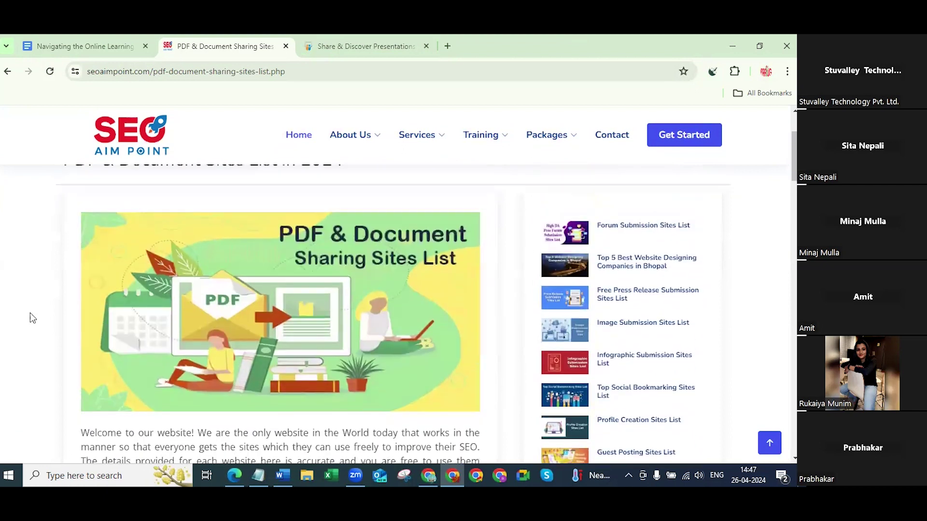
# - Sign up for SlideShare with the company's existing Google account
pyautogui.click(354, 44)
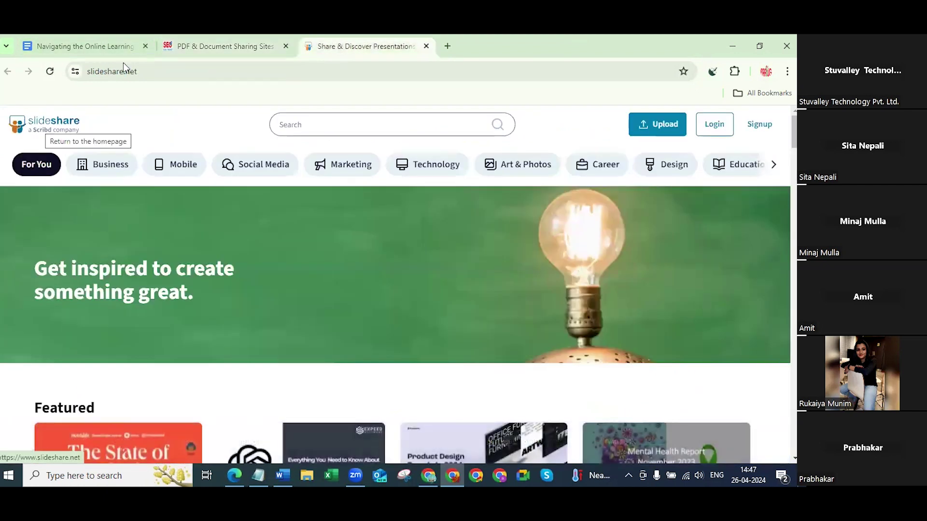
pyautogui.click(759, 124)
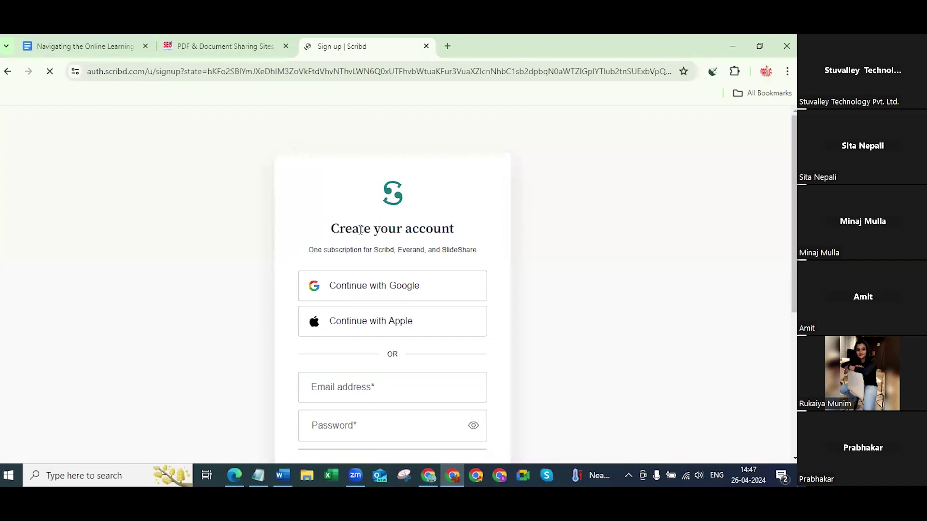
pyautogui.scroll(-1, 367, 241)
pyautogui.click(378, 235)
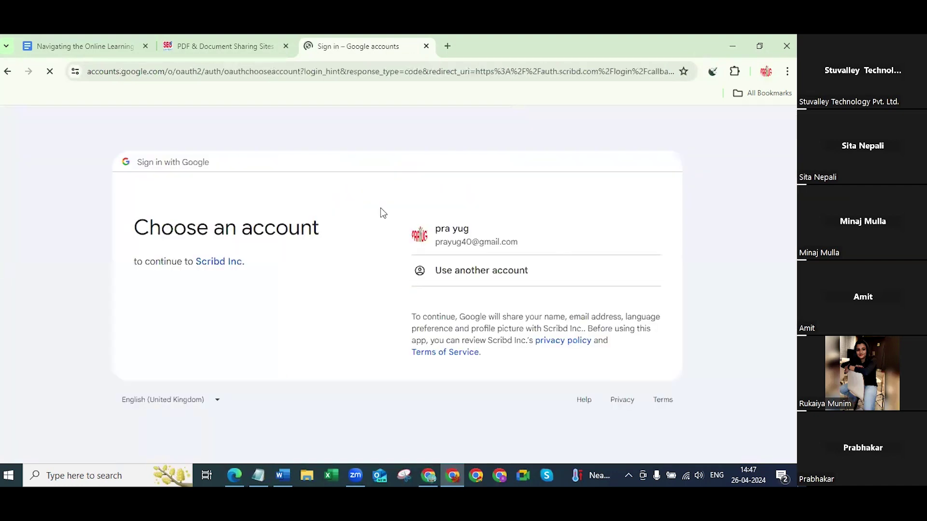
pyautogui.click(488, 240)
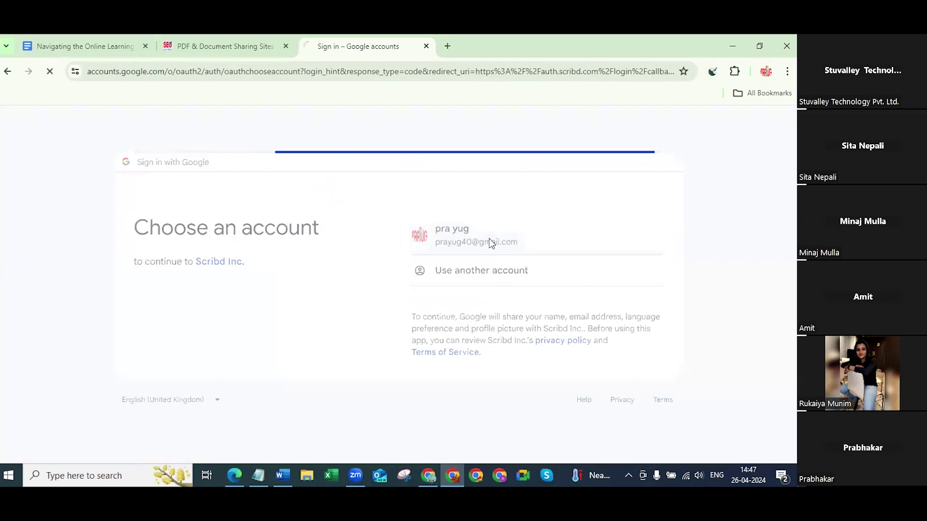
pyautogui.click(464, 346)
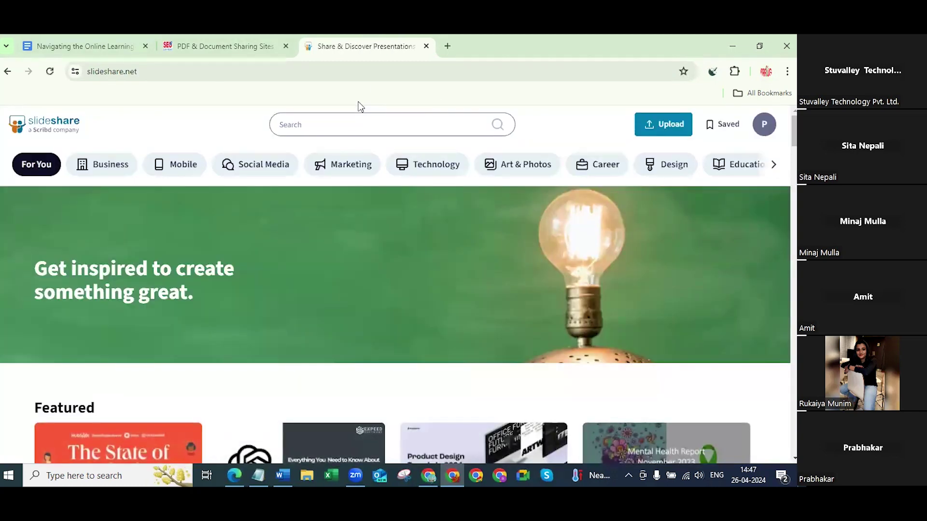
# - Open the new SlideShare account's profile and its personal details for editing
pyautogui.click(763, 125)
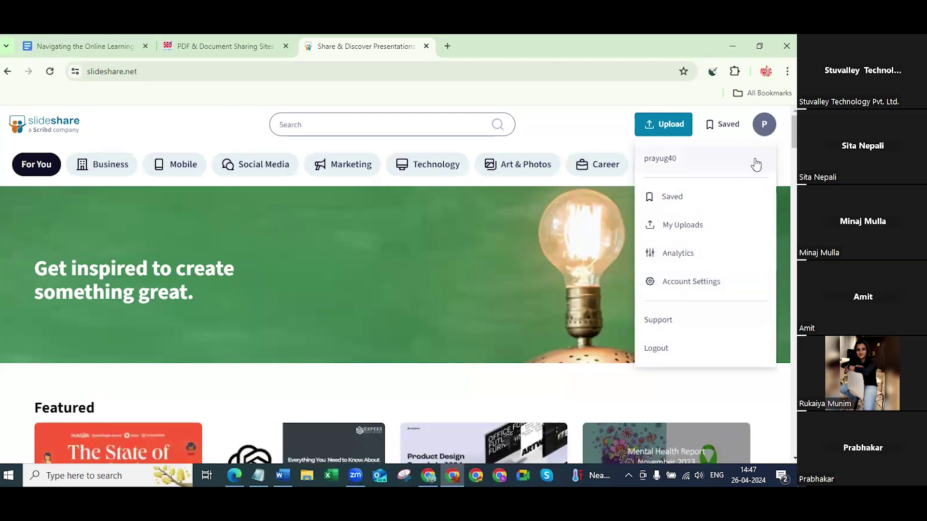
pyautogui.click(666, 159)
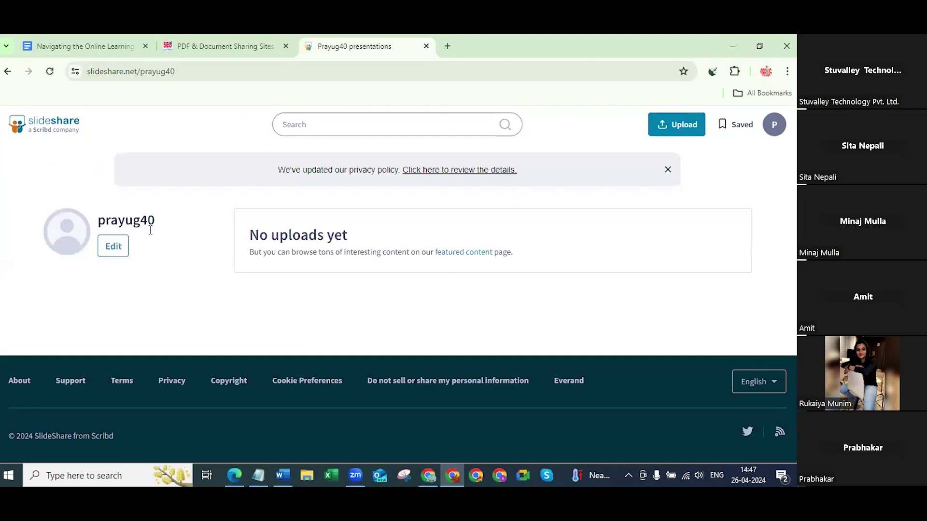
pyautogui.click(112, 248)
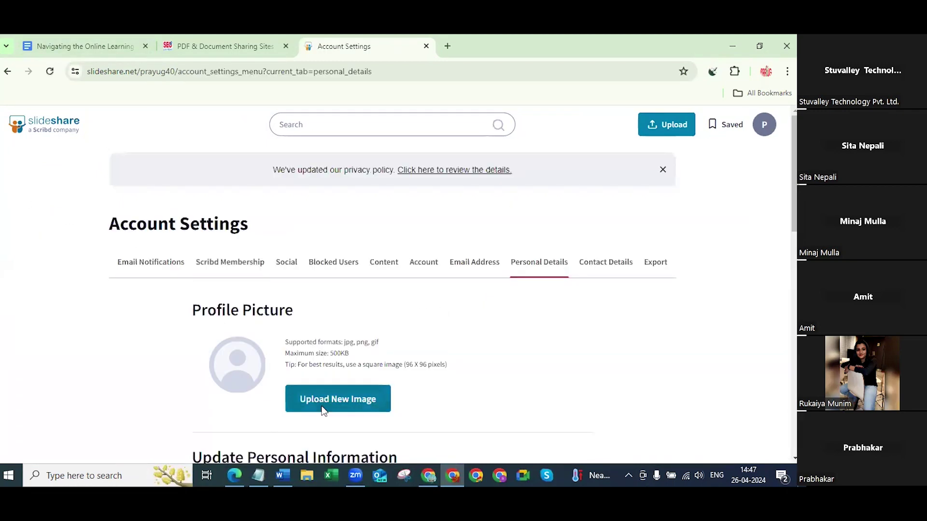
# - Upload "Prayug (1).jpeg" as the profile picture, crop it around the whole circular logo and save it
pyautogui.click(325, 408)
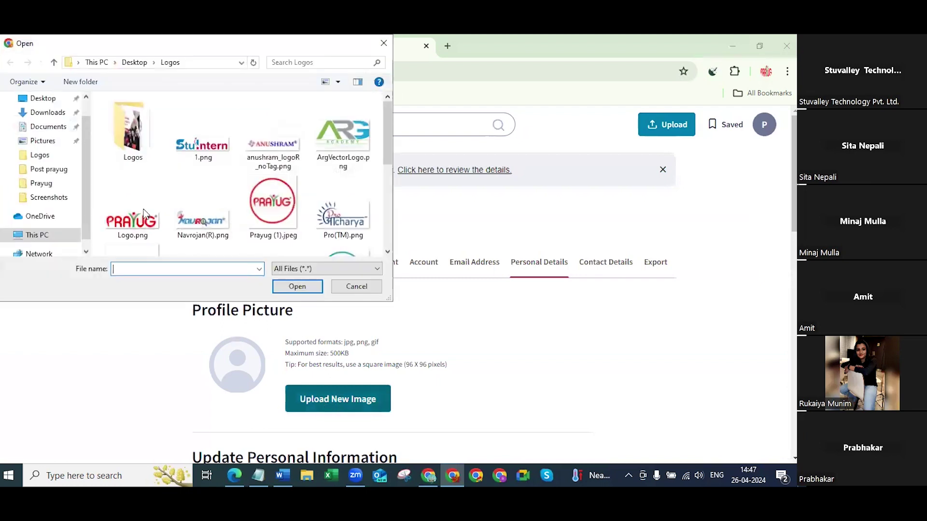
pyautogui.click(280, 201)
pyautogui.doubleClick(280, 201)
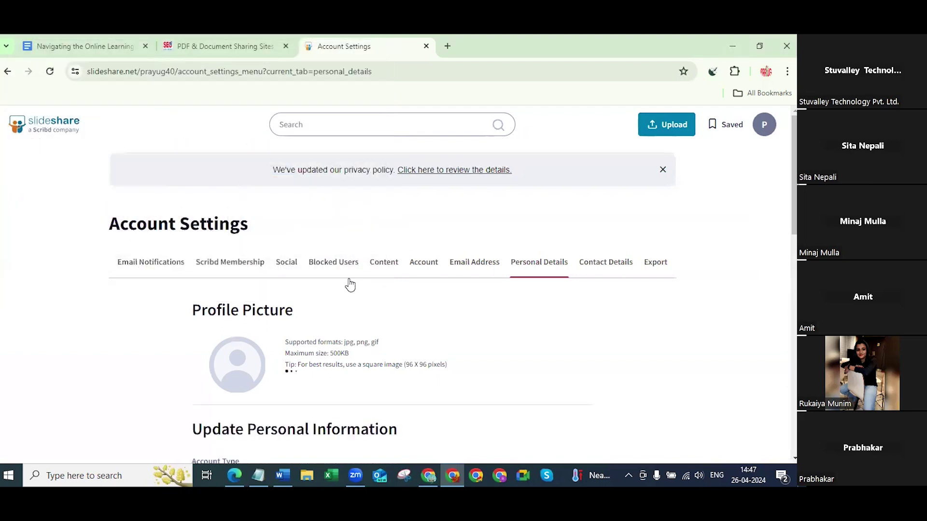
pyautogui.scroll(-3, 375, 230)
pyautogui.scroll(-2, 172, 261)
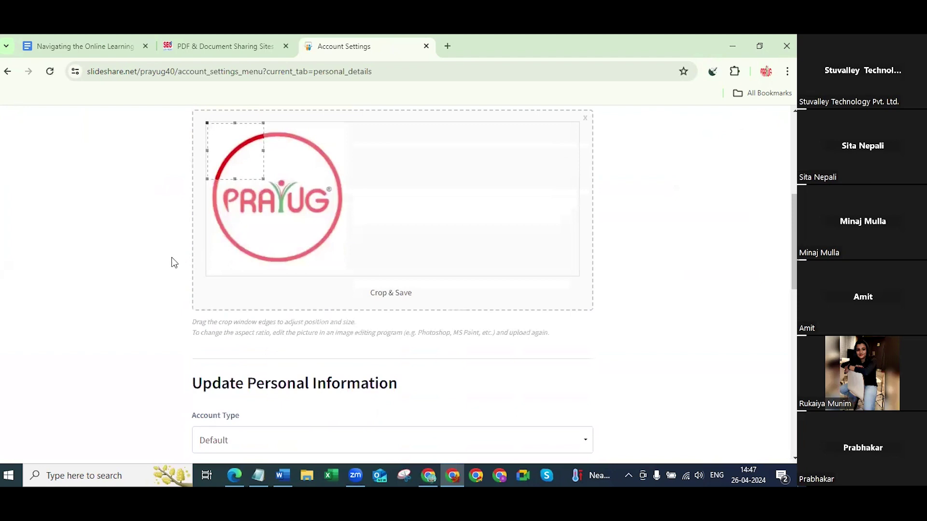
pyautogui.moveTo(265, 177); pyautogui.dragTo(380, 262)
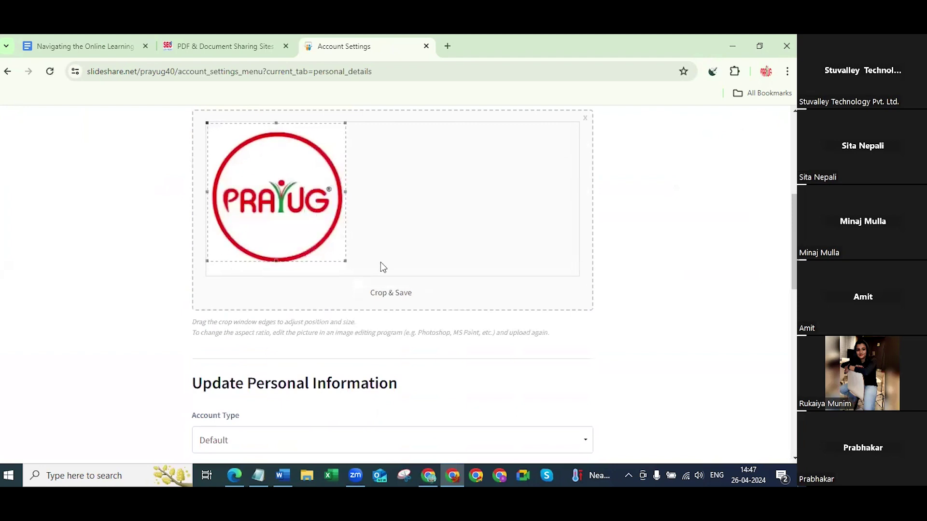
pyautogui.click(391, 297)
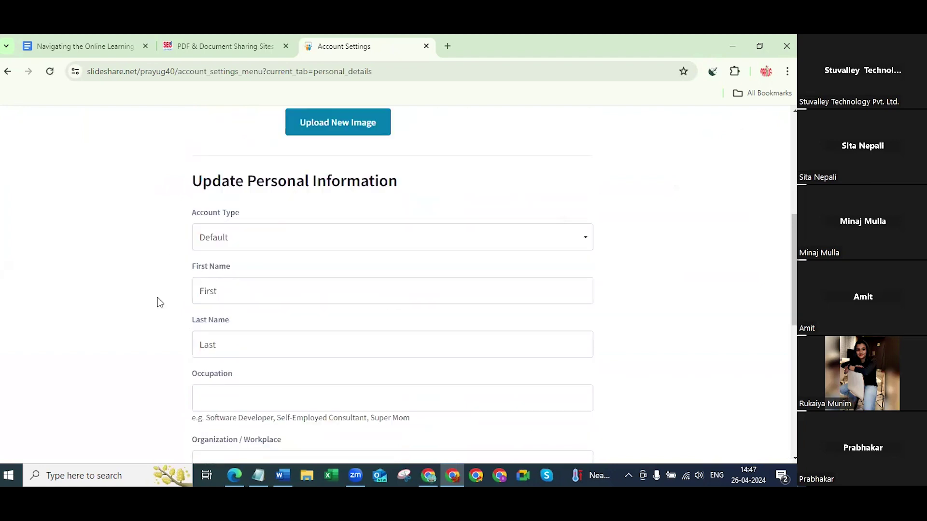
# - Set the account type to Company, the first name to "Prayug" and the last name to "12"
pyautogui.scroll(1, 158, 298)
pyautogui.click(224, 299)
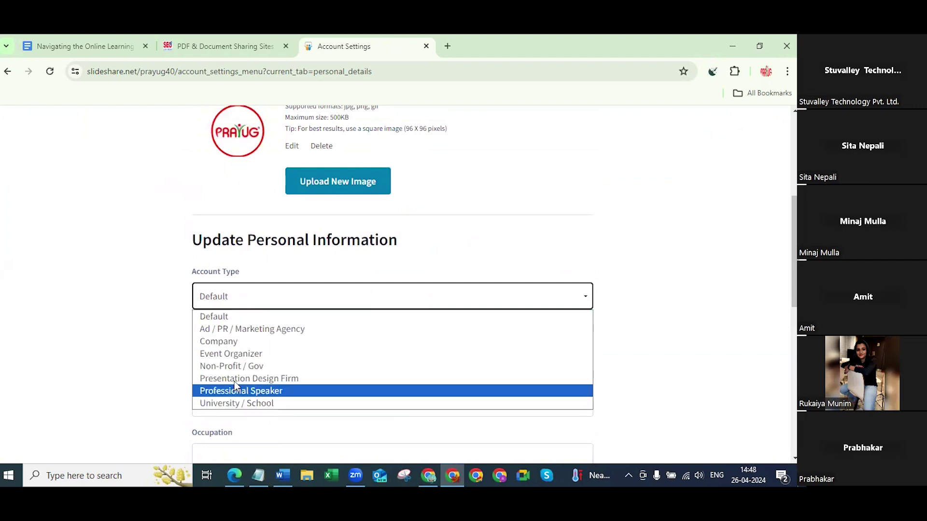
pyautogui.click(235, 344)
pyautogui.click(229, 352)
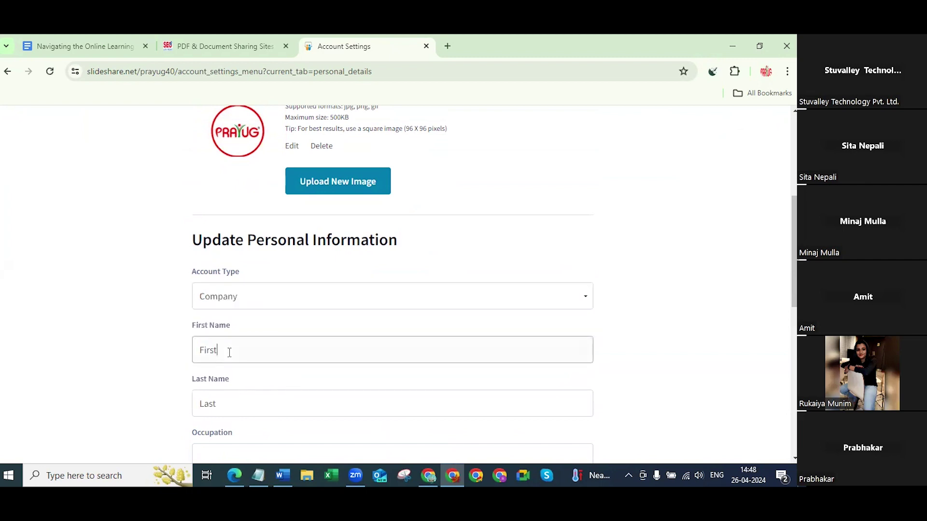
pyautogui.doubleClick(230, 352)
pyautogui.press('BackSpace')
pyautogui.write('Prayug')
pyautogui.press('Tab')
pyautogui.press('BackSpace')
pyautogui.write('12')
# - Describe the company in the About field as "Online learning platforms for new comers. Find best courses online."
pyautogui.scroll(-4, 314, 342)
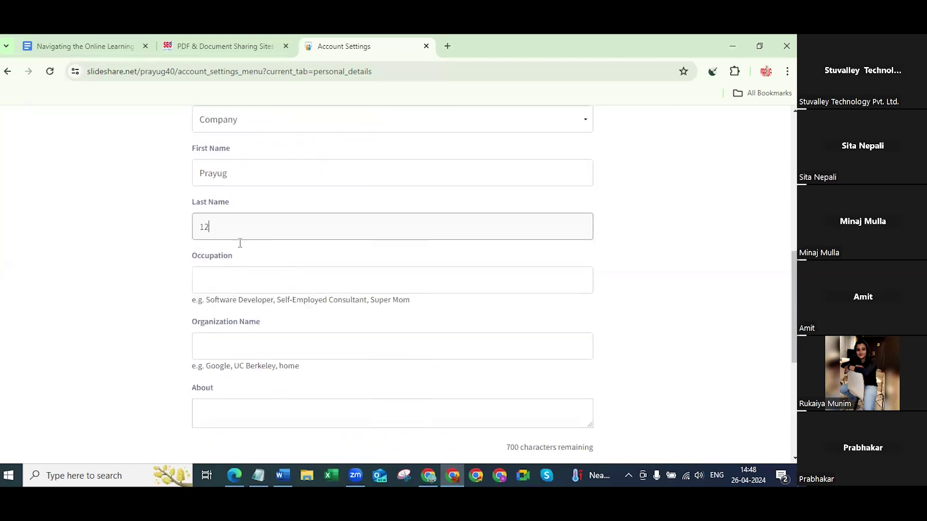
pyautogui.click(238, 282)
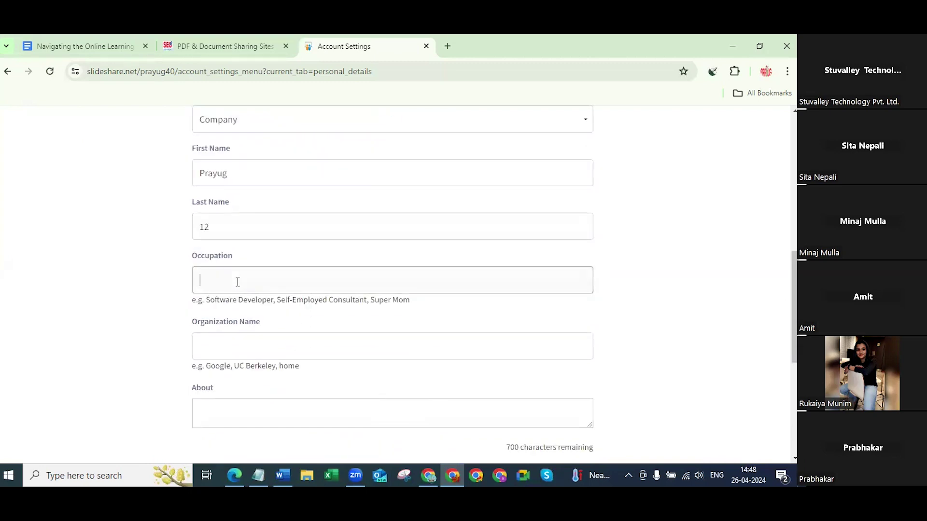
pyautogui.click(250, 349)
pyautogui.scroll(-3, 274, 289)
pyautogui.click(256, 296)
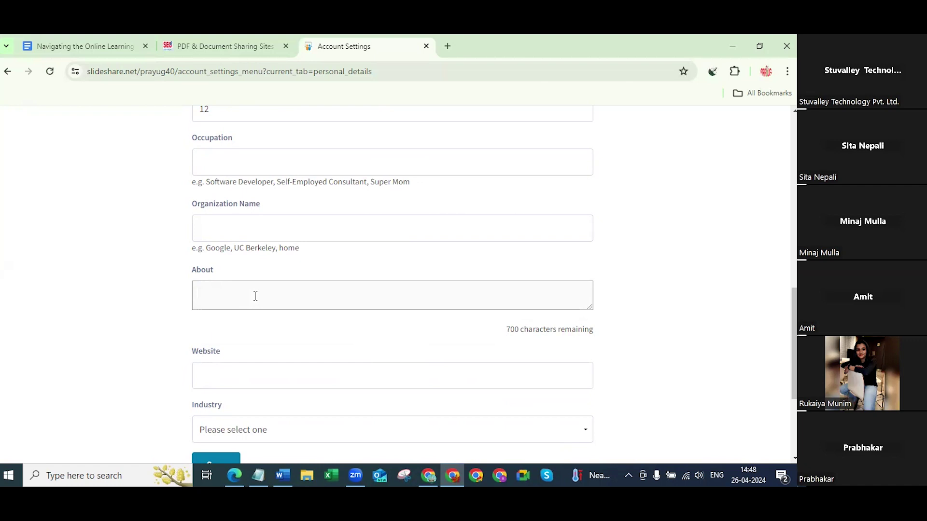
pyautogui.write('Online learning platforms for new comers.')
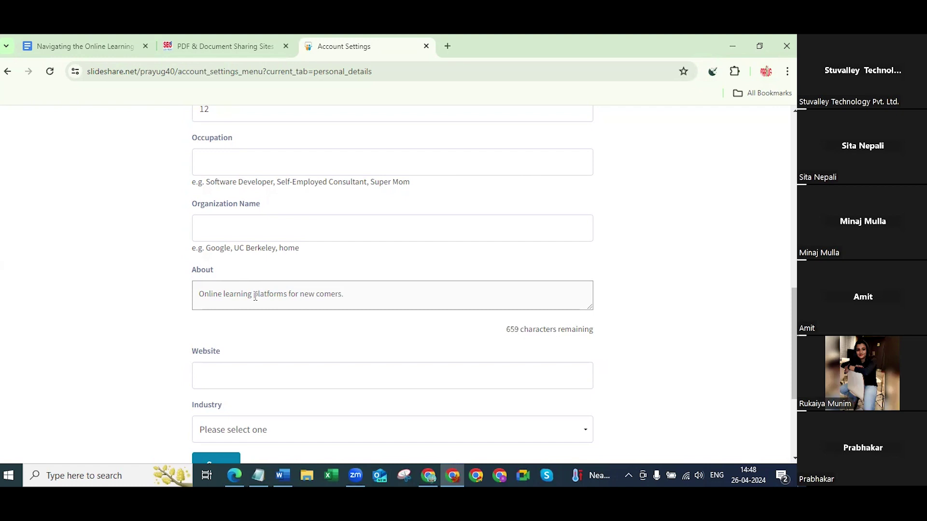
pyautogui.write('Find best courses online.')
pyautogui.scroll(-2, 272, 282)
pyautogui.click(263, 259)
pyautogui.click(446, 47)
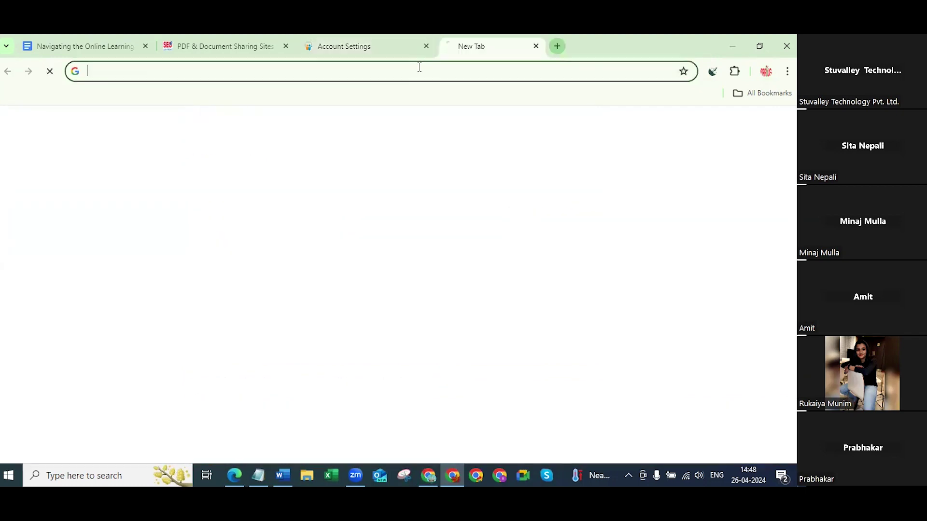
pyautogui.click(408, 74)
pyautogui.write('prayug.com')
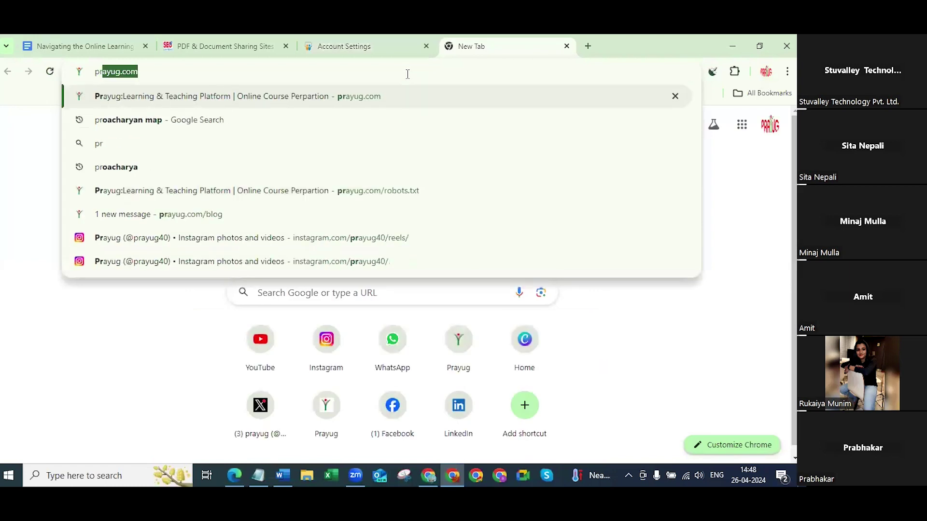
pyautogui.hotkey('ctrl', 'a')
pyautogui.hotkey('ctrl', 'c')
pyautogui.click(344, 43)
pyautogui.hotkey('ctrl', 'v')
# - Set the profile's industry to Education, save the personal details and dismiss the privacy policy notice
pyautogui.click(237, 316)
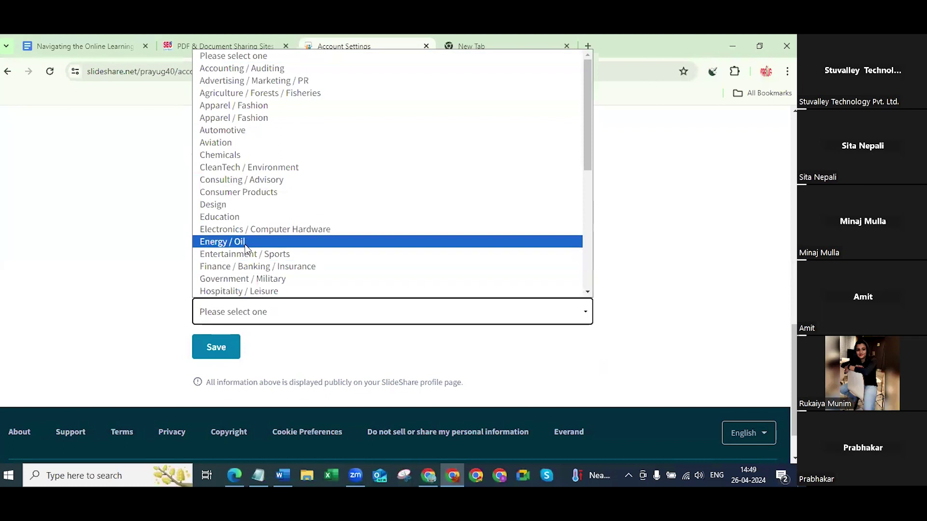
pyautogui.click(153, 292)
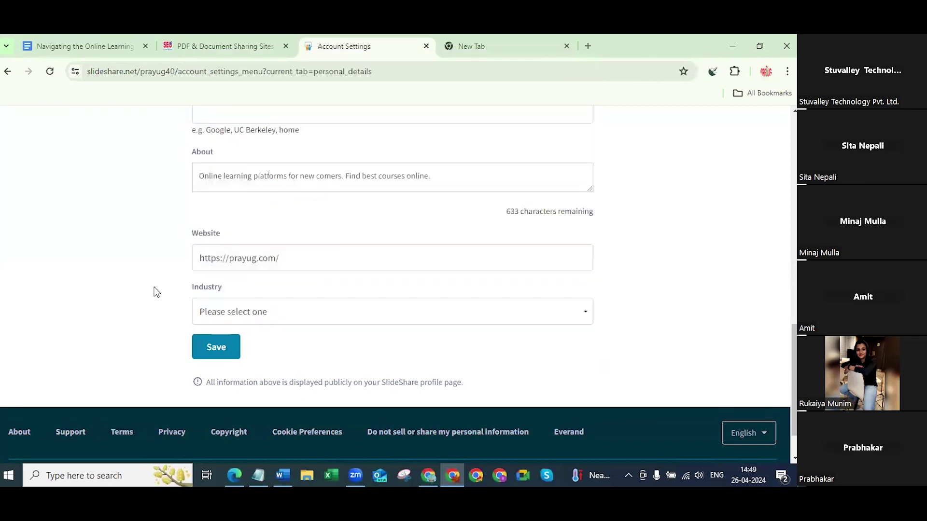
pyautogui.click(224, 313)
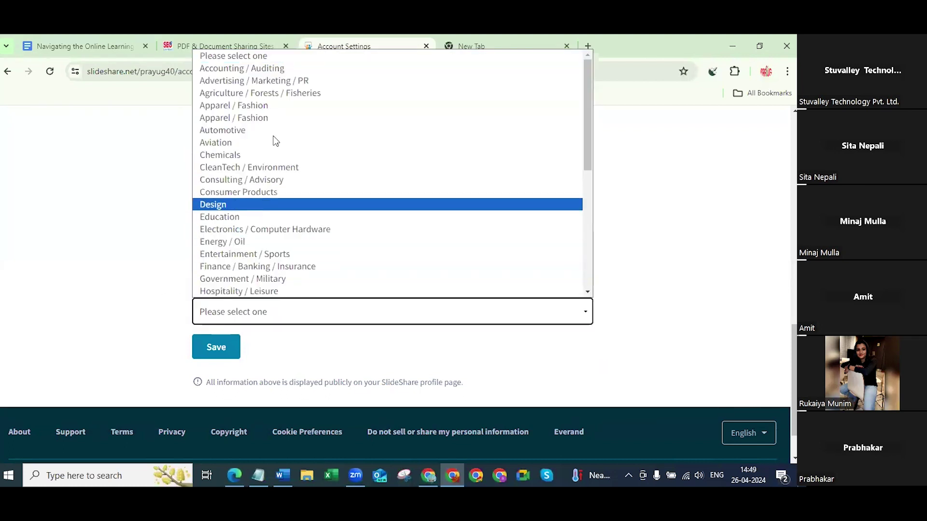
pyautogui.click(264, 217)
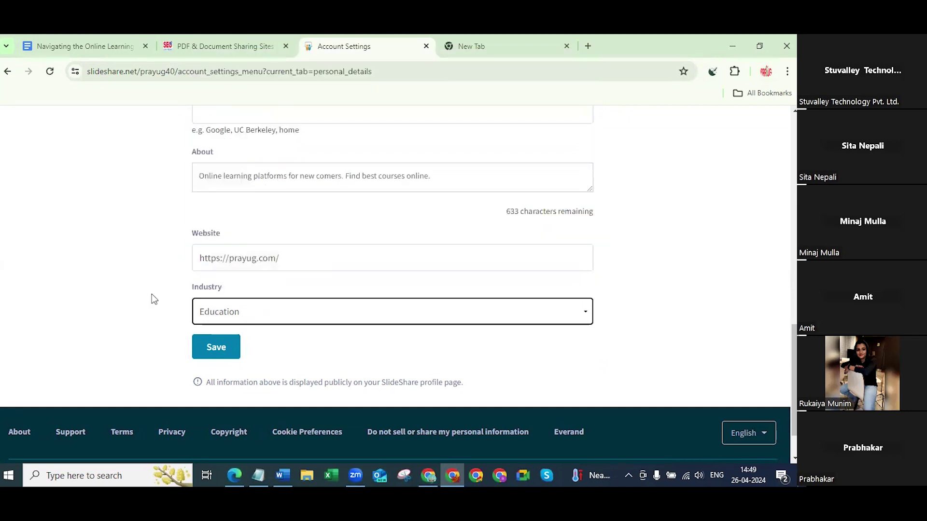
pyautogui.click(206, 356)
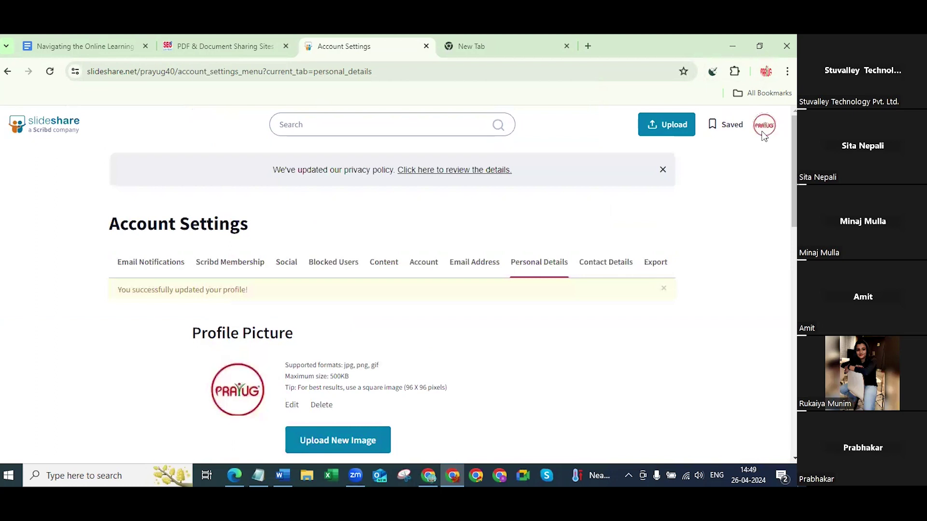
pyautogui.click(663, 169)
# - Upload "Navigating the Online Learning Universe.pdf" from the Desktop to SlideShare and complete the human verification
pyautogui.click(676, 128)
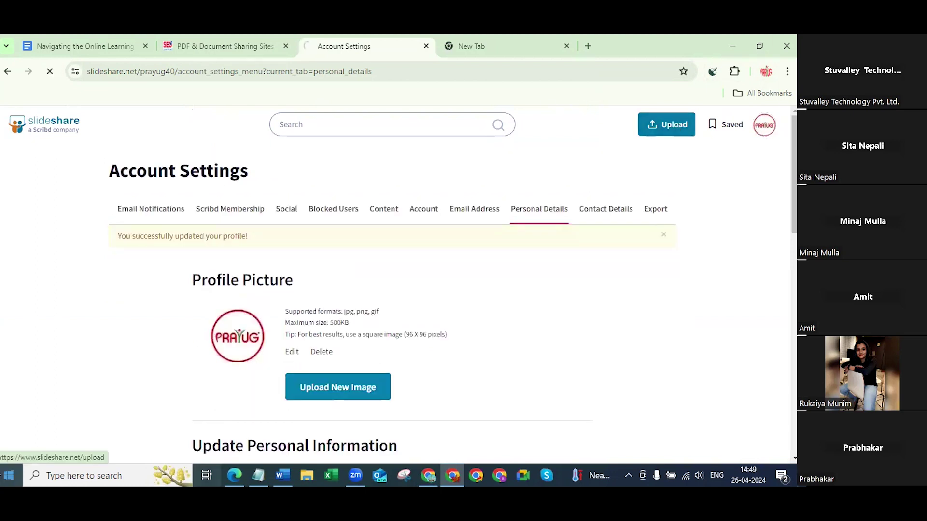
pyautogui.click(373, 272)
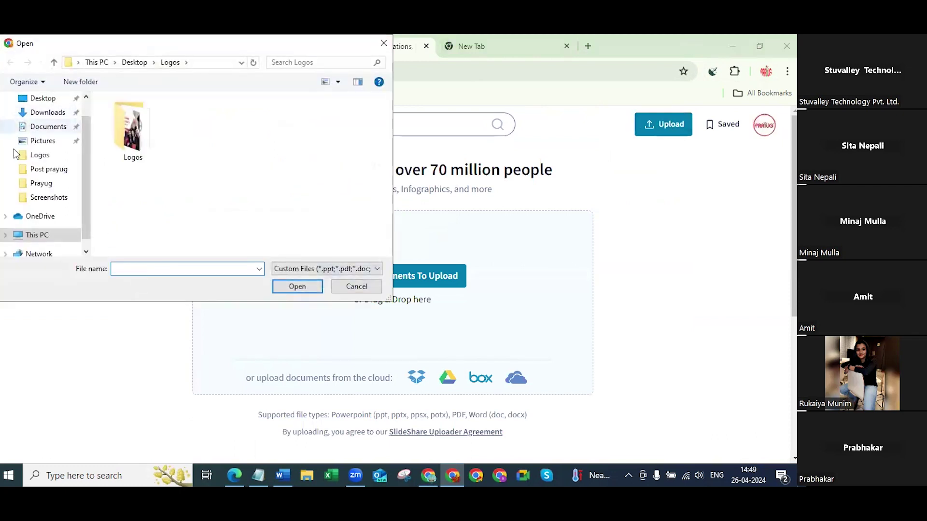
pyautogui.scroll(1, 46, 126)
pyautogui.click(46, 127)
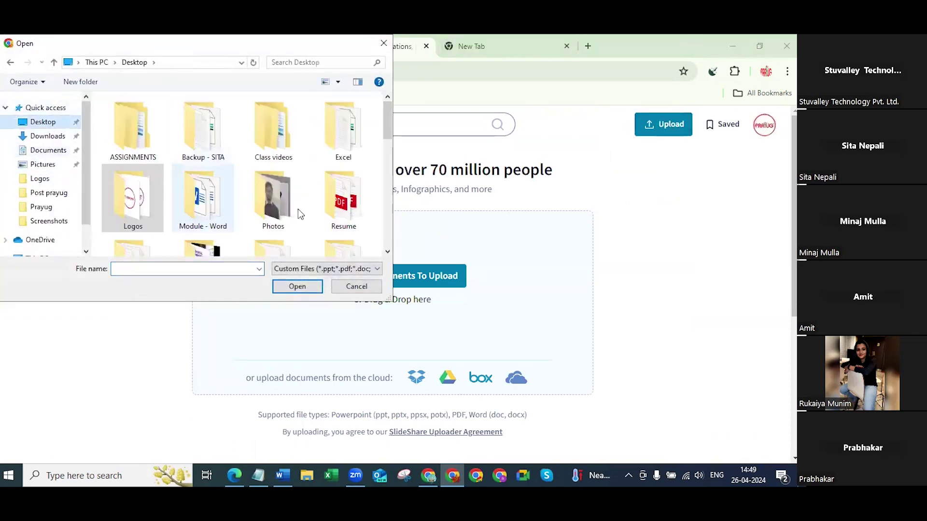
pyautogui.scroll(-3, 297, 210)
pyautogui.scroll(-1, 332, 142)
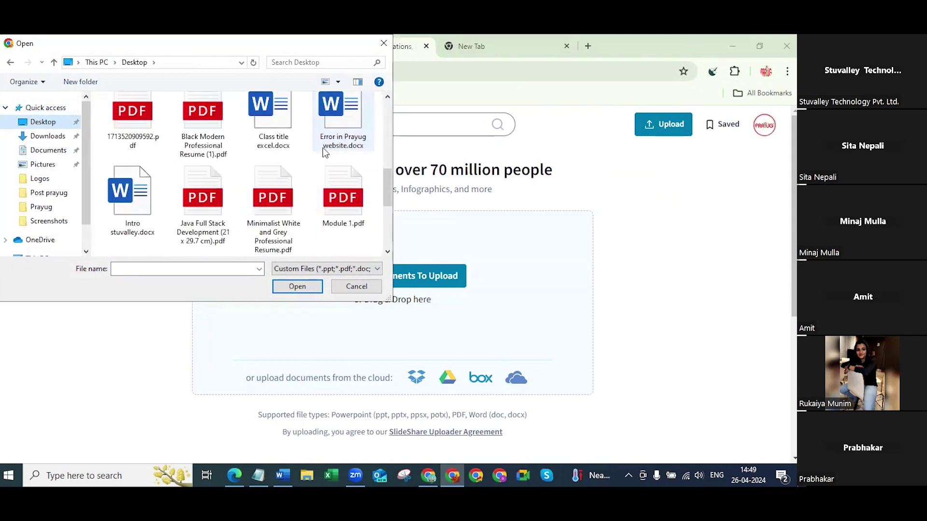
pyautogui.scroll(-1, 322, 152)
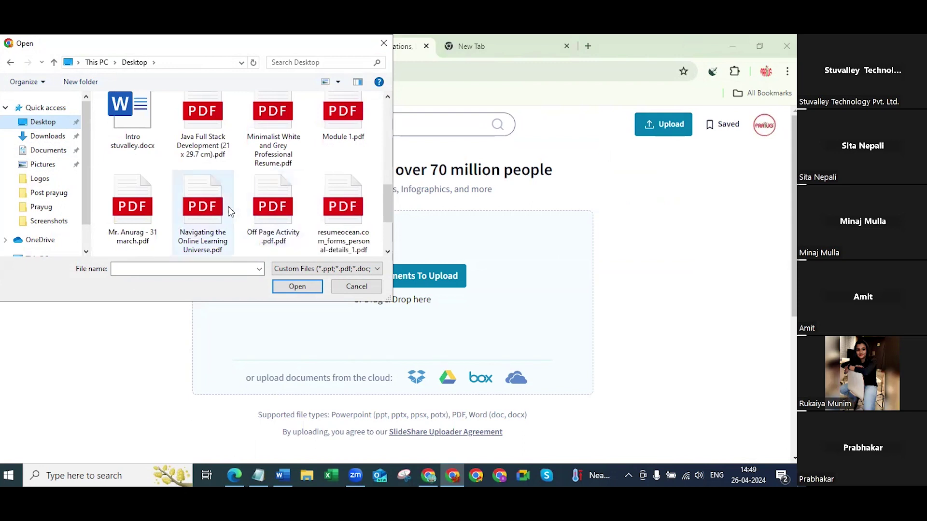
pyautogui.click(211, 232)
pyautogui.doubleClick(212, 232)
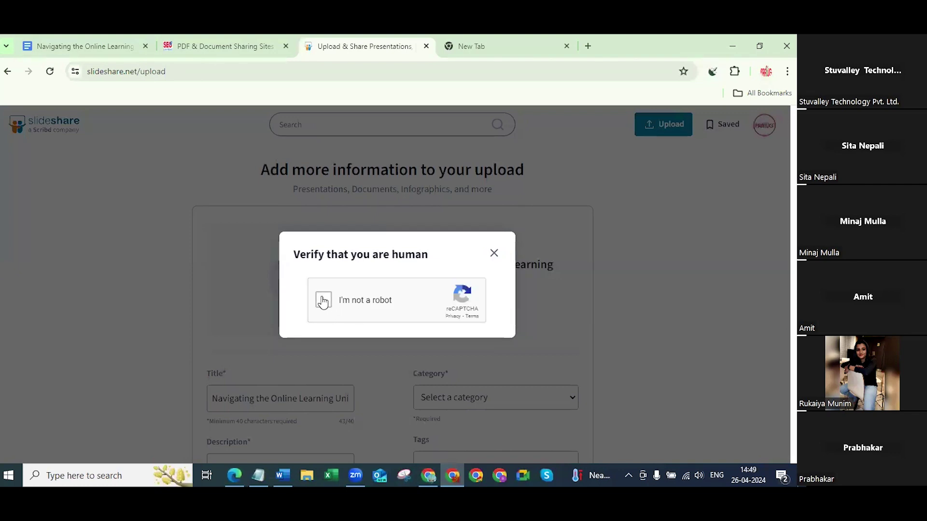
pyautogui.click(321, 304)
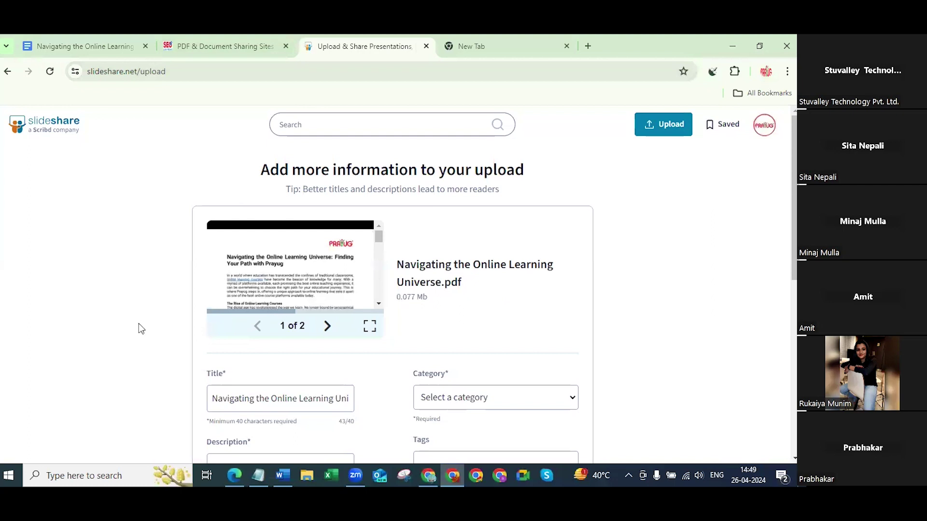
# - Compare the upload's prefilled title with the file name and the heading in the document preview
pyautogui.scroll(-3, 285, 201)
pyautogui.tripleClick(260, 221)
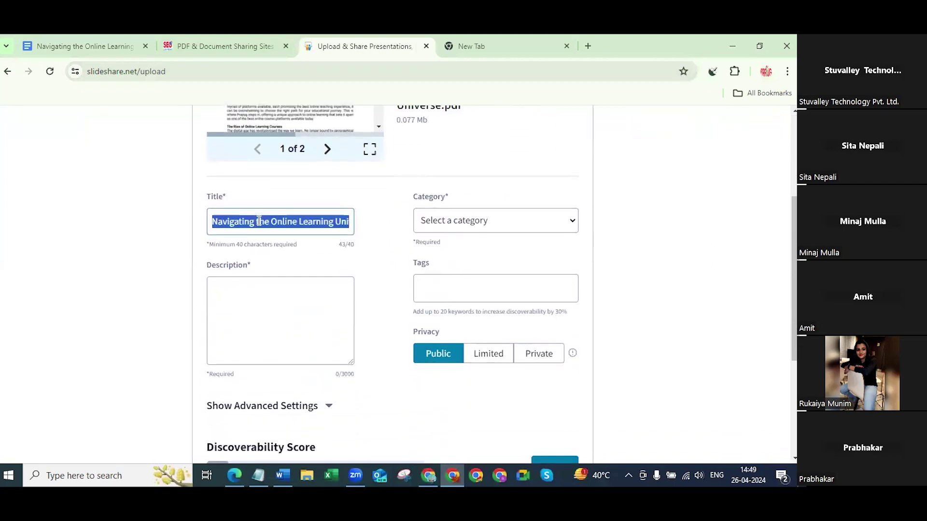
pyautogui.scroll(3, 281, 283)
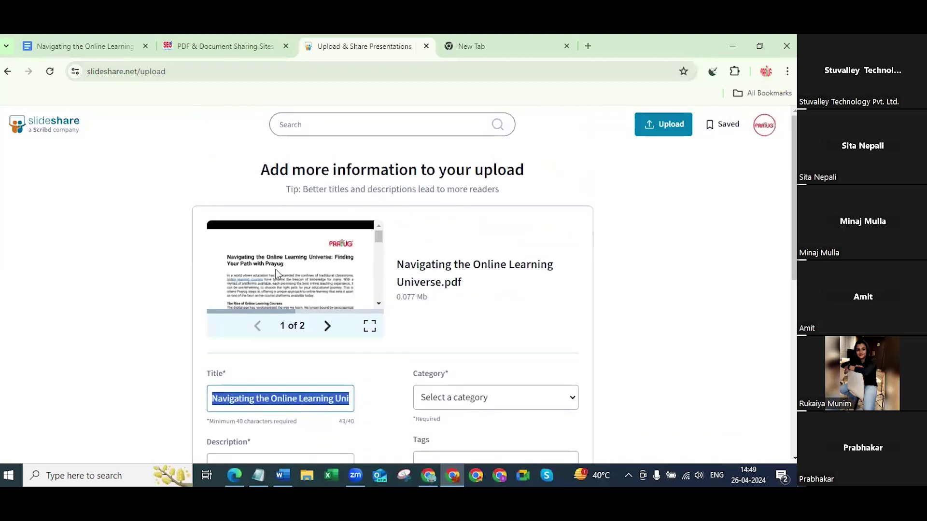
pyautogui.moveTo(279, 262); pyautogui.dragTo(408, 259)
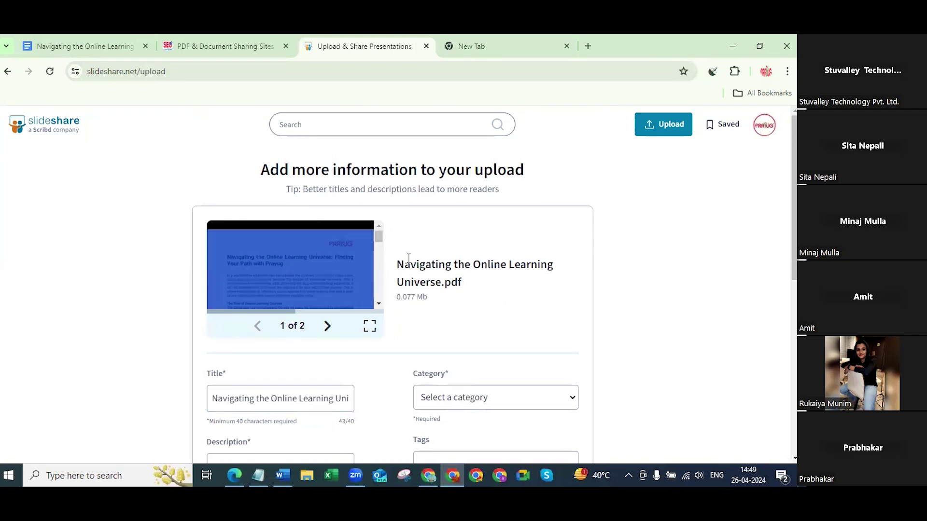
pyautogui.click(442, 264)
pyautogui.moveTo(445, 284); pyautogui.dragTo(399, 266)
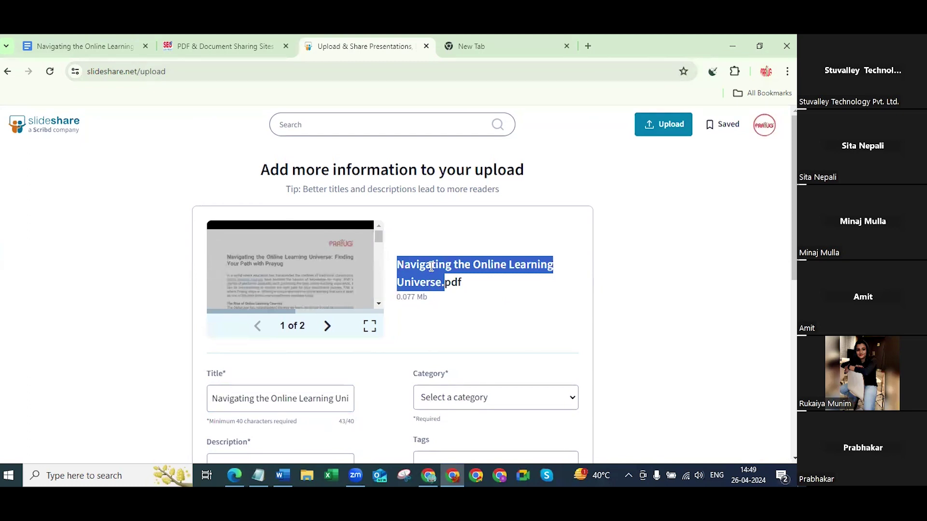
pyautogui.click(219, 273)
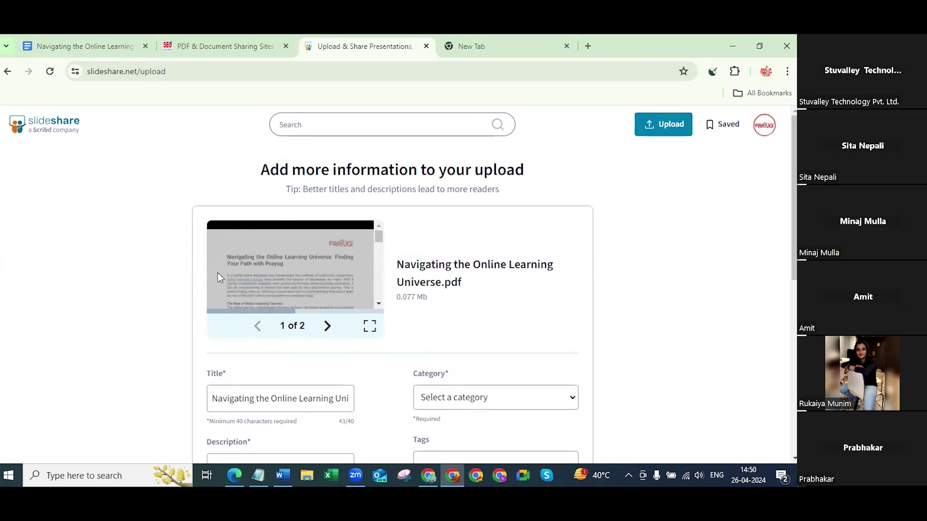
pyautogui.scroll(-3, 218, 273)
pyautogui.doubleClick(284, 398)
pyautogui.scroll(-5, 306, 308)
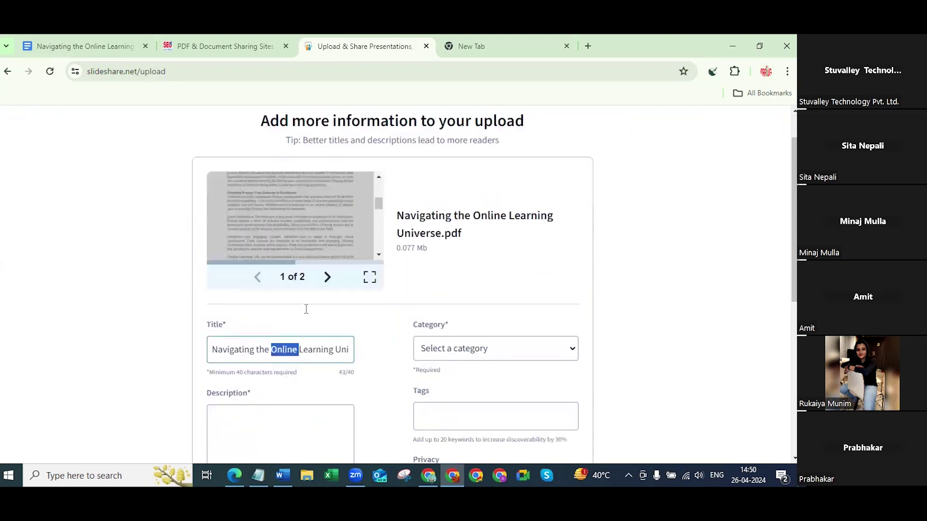
# - Fill the upload's description with the intro paragraph's last sentence, "This is where Prayug steps in...", copied from the Word document, without trailing blank lines
pyautogui.click(290, 258)
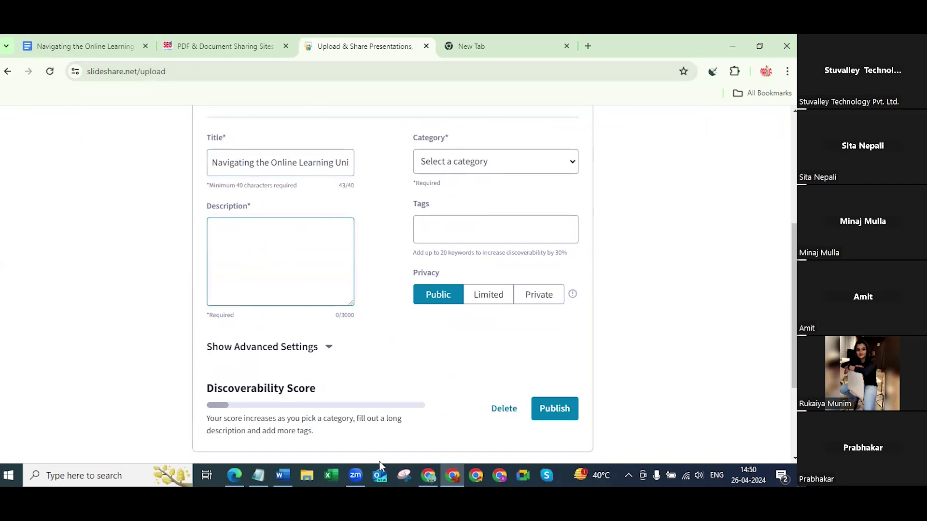
pyautogui.click(291, 468)
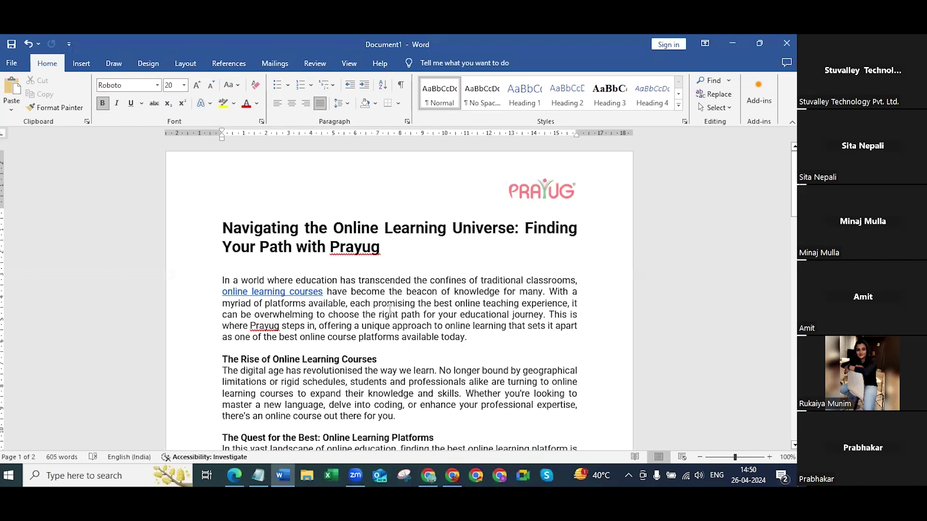
pyautogui.click(425, 314)
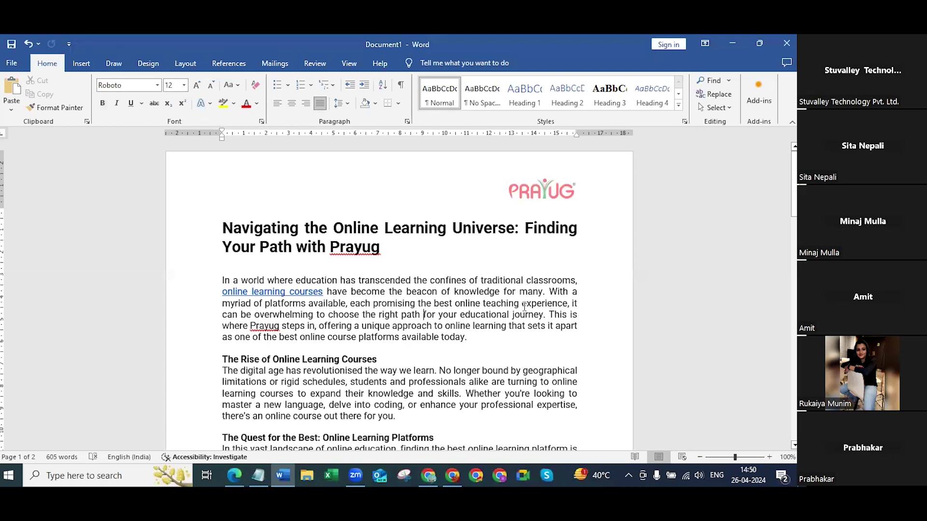
pyautogui.click(371, 327)
pyautogui.moveTo(549, 315); pyautogui.dragTo(525, 349)
pyautogui.hotkey('ctrl', 'c')
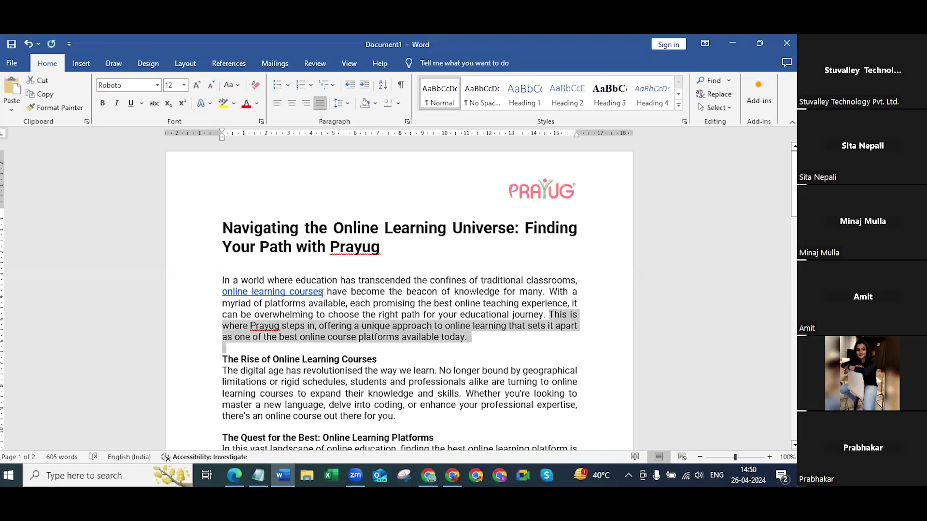
pyautogui.hotkey('alt', 'Tab')
pyautogui.click(293, 264)
pyautogui.hotkey('ctrl', 'v')
pyautogui.press('BackSpace')
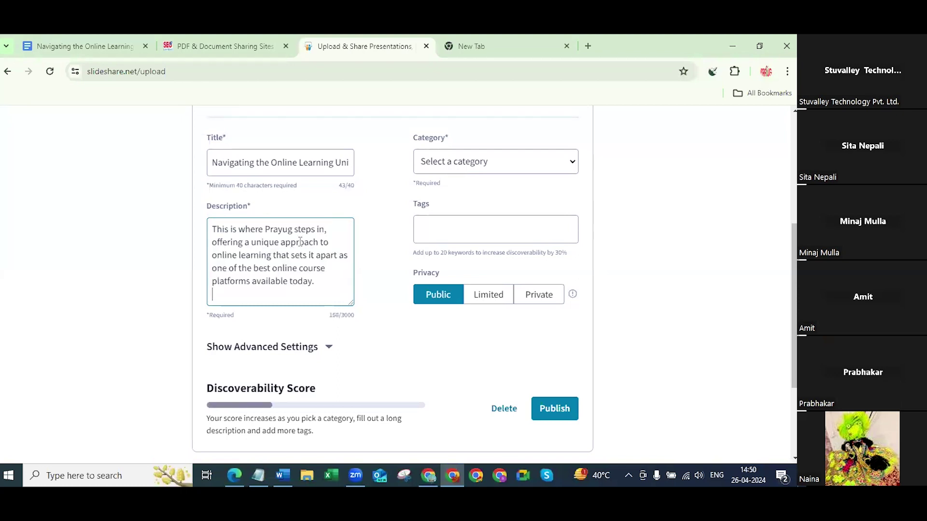
pyautogui.press('BackSpace')
# - Set the upload's category to Education
pyautogui.scroll(3, 441, 306)
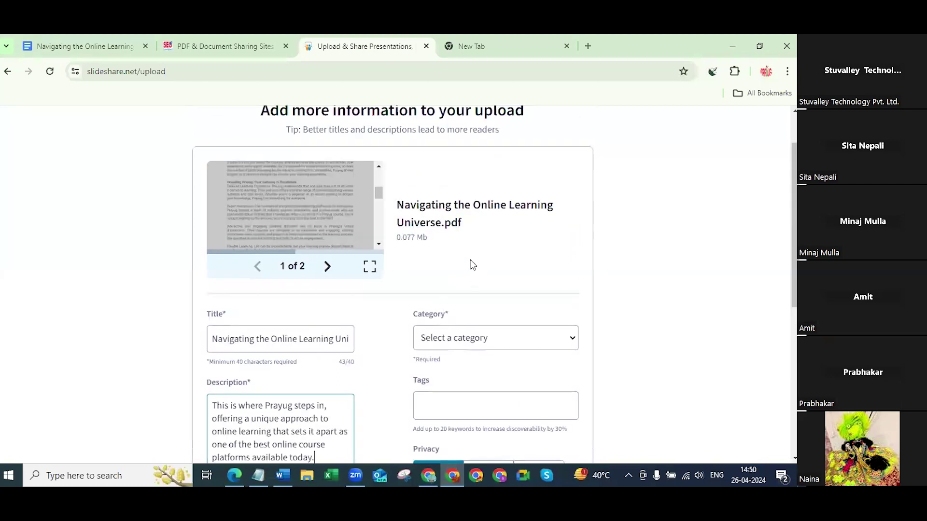
pyautogui.scroll(-3, 468, 165)
pyautogui.click(476, 164)
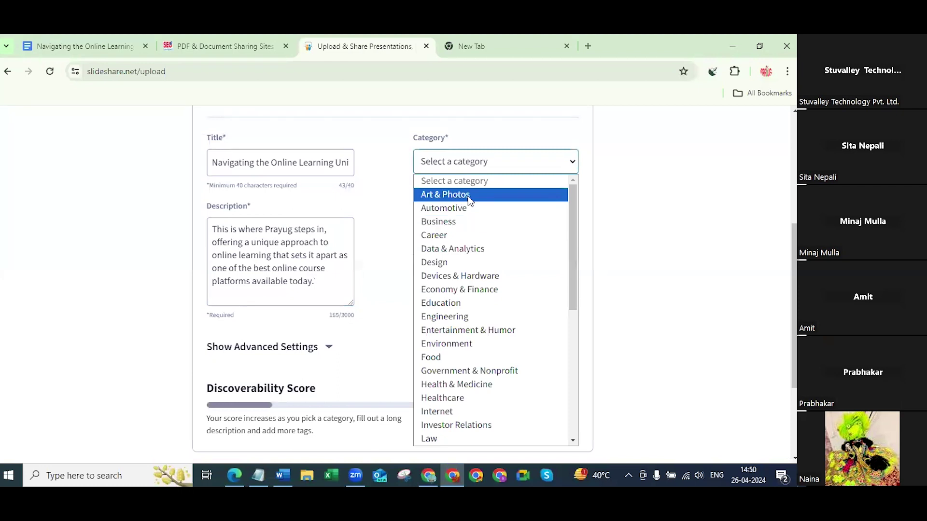
pyautogui.click(440, 303)
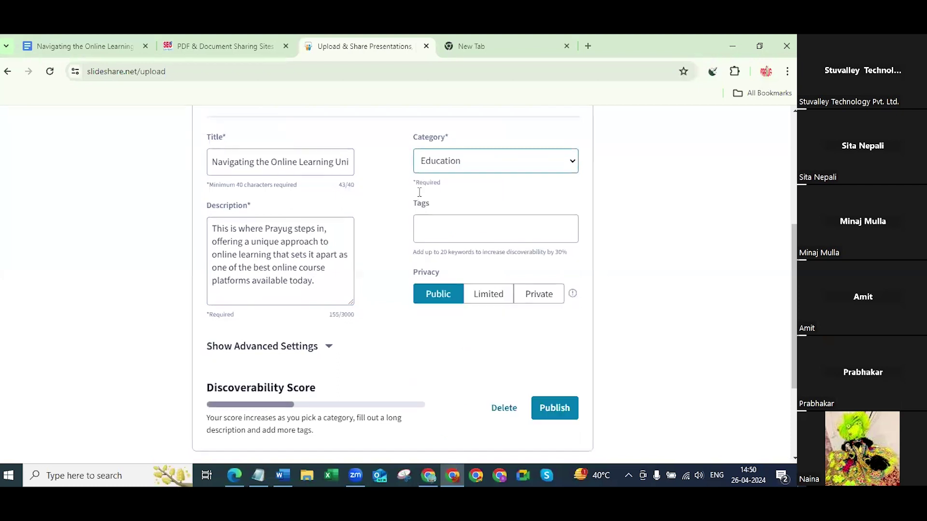
# - Add the tag "best e learning platform" to the upload, copied from the keyword list in Notepad
pyautogui.scroll(-1, 458, 171)
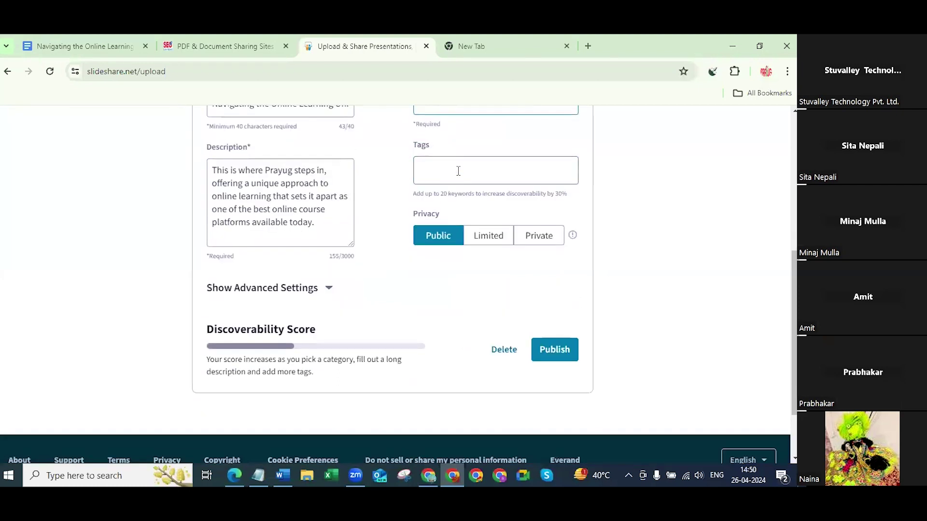
pyautogui.click(458, 171)
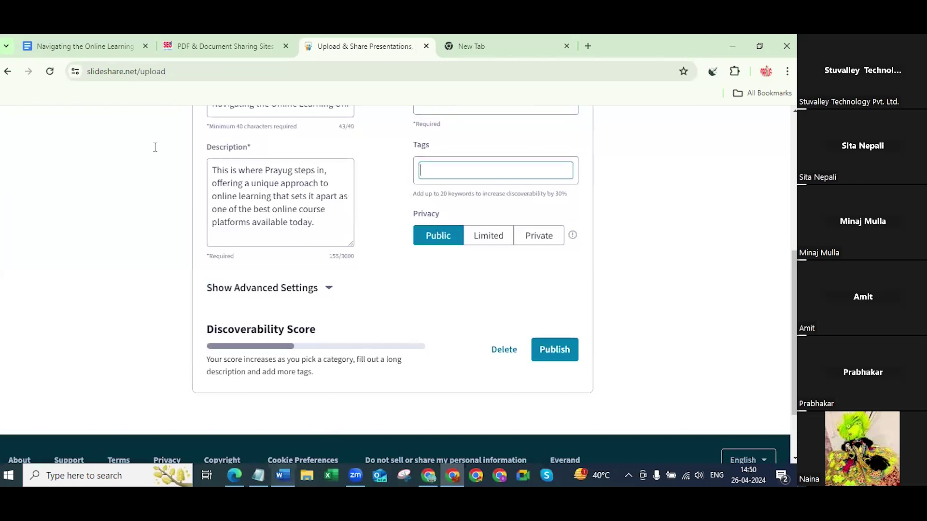
pyautogui.hotkey('alt', 'Tab')
pyautogui.scroll(2, 250, 164)
pyautogui.moveTo(248, 168); pyautogui.dragTo(68, 167)
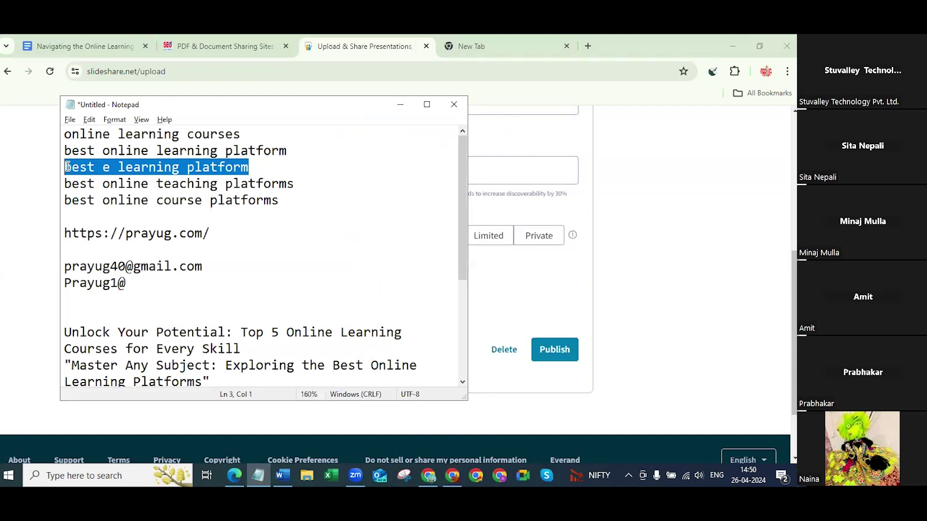
pyautogui.hotkey('ctrl', 'c')
pyautogui.hotkey('alt', 'Tab')
pyautogui.hotkey('ctrl', 'v')
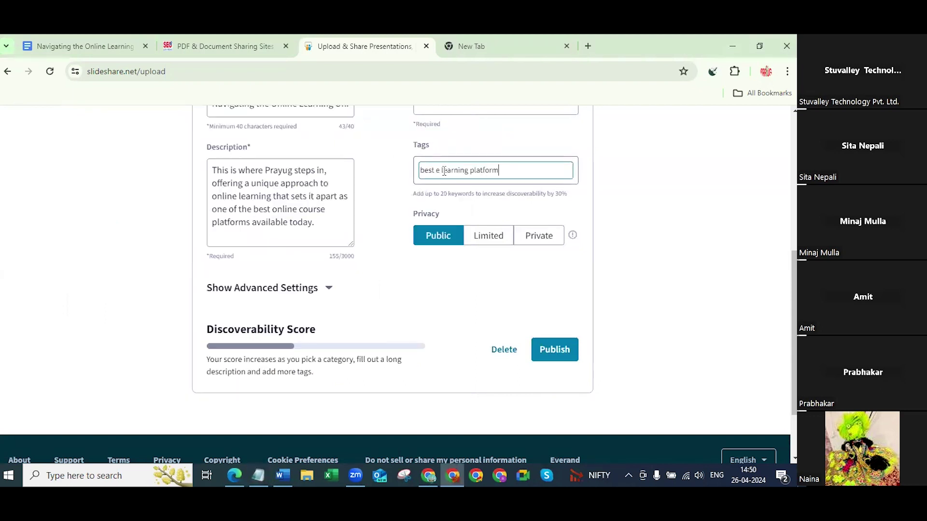
pyautogui.press('Return')
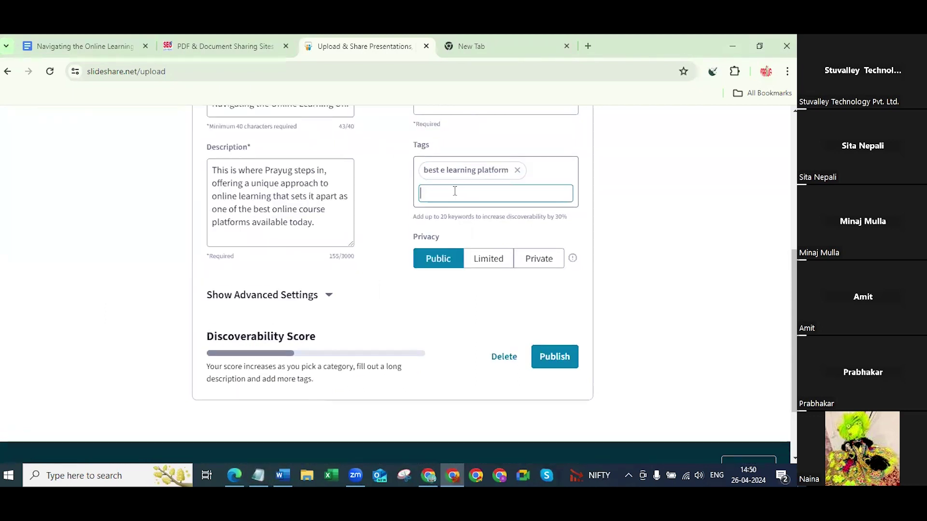
# - Enter "online learning courses" from the Notepad keyword list as a second tag for the upload
pyautogui.hotkey('alt', 'Tab')
pyautogui.moveTo(241, 134); pyautogui.dragTo(64, 134)
pyautogui.hotkey('ctrl', 'c')
pyautogui.hotkey('alt', 'Tab')
pyautogui.hotkey('ctrl', 'v')
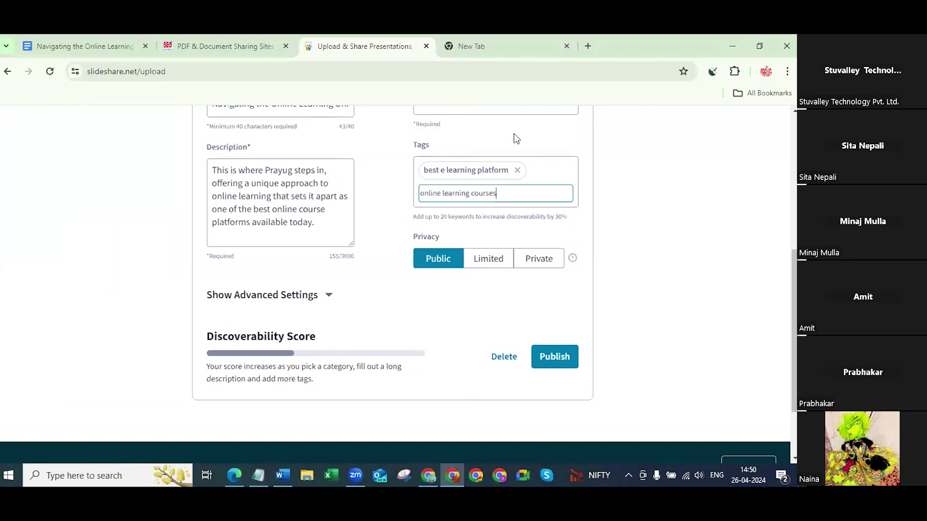
pyautogui.scroll(4, 413, 295)
pyautogui.scroll(-5, 568, 233)
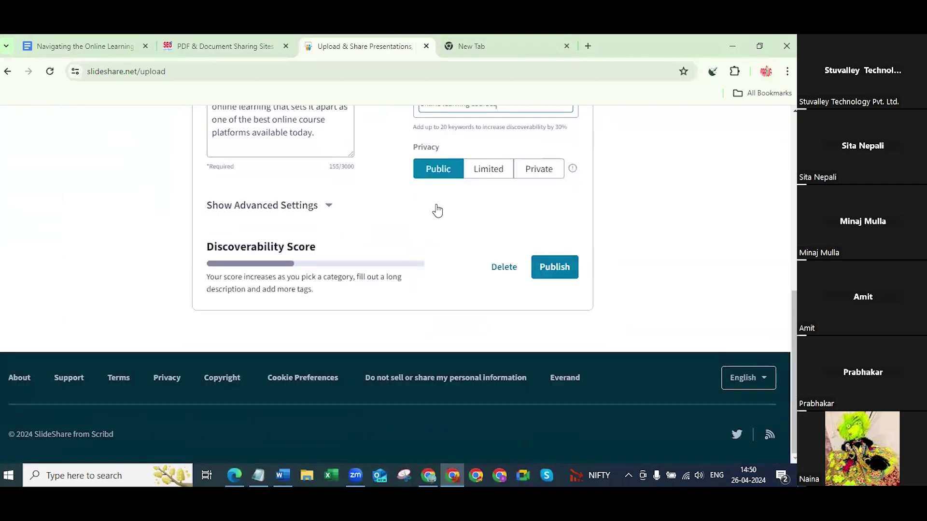
# - Confirm the "online learning courses" tag and publish the PDF upload with public privacy
pyautogui.scroll(1, 437, 210)
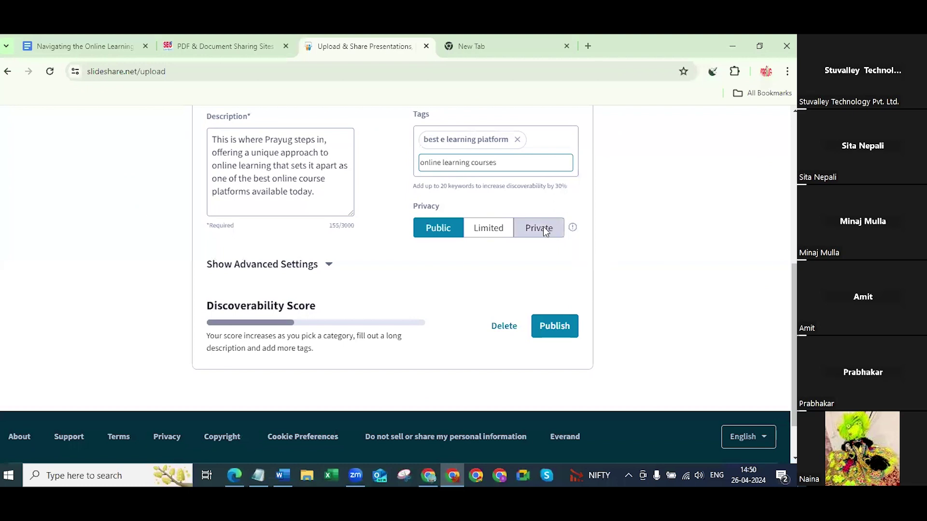
pyautogui.press('Return')
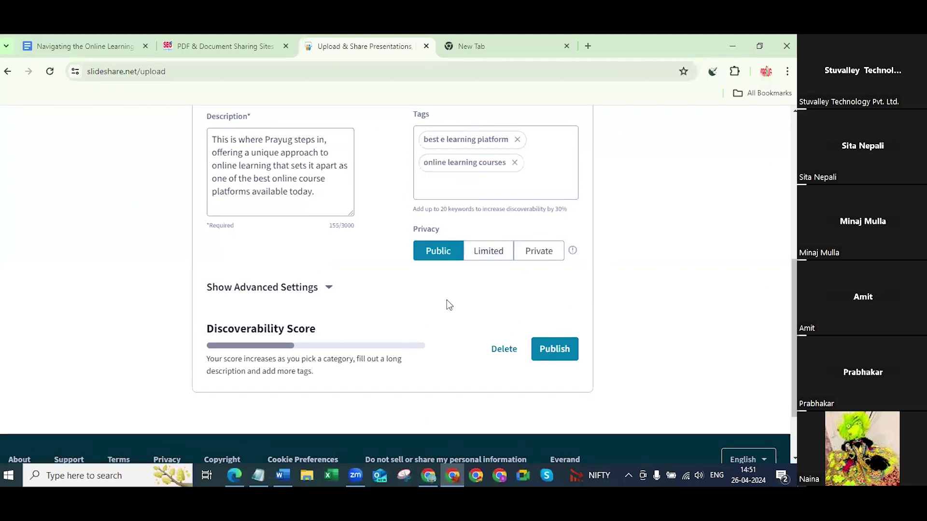
pyautogui.scroll(1, 447, 300)
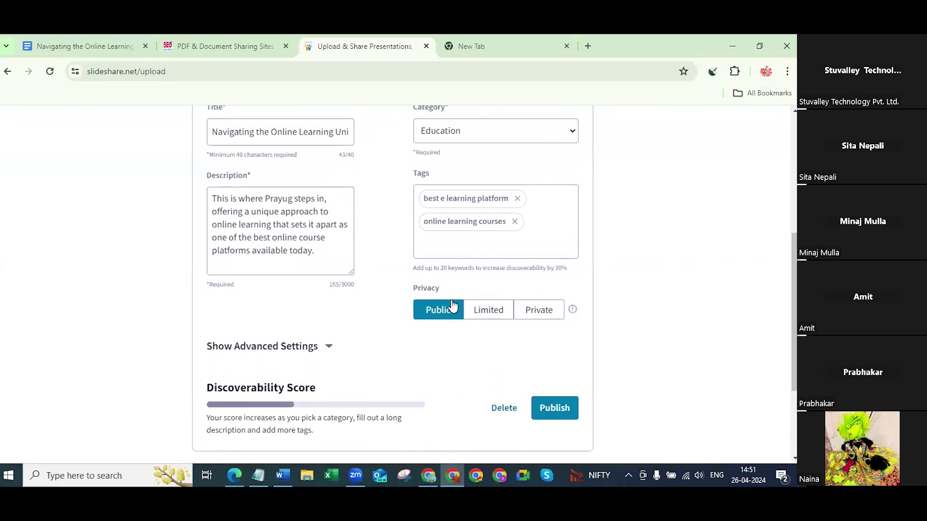
pyautogui.click(558, 415)
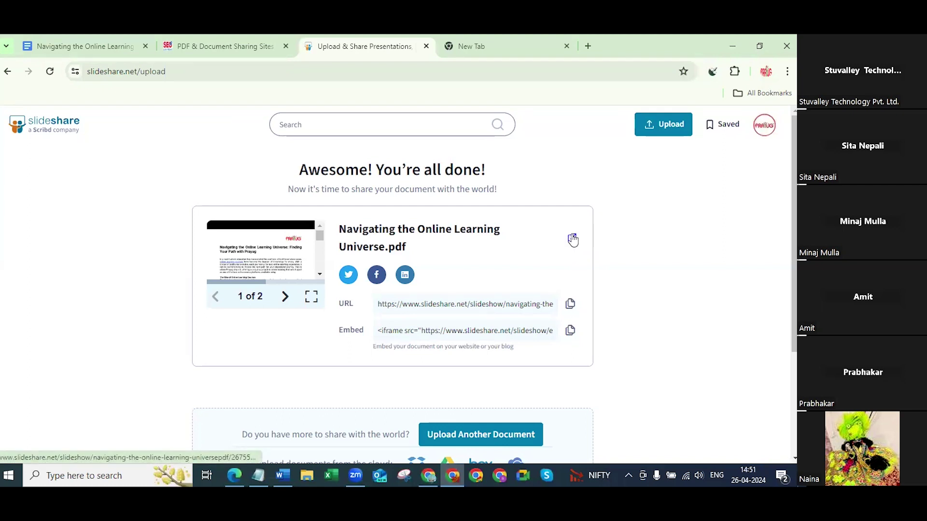
# - Open the published document's page and load its copied URL in an incognito window
pyautogui.click(570, 238)
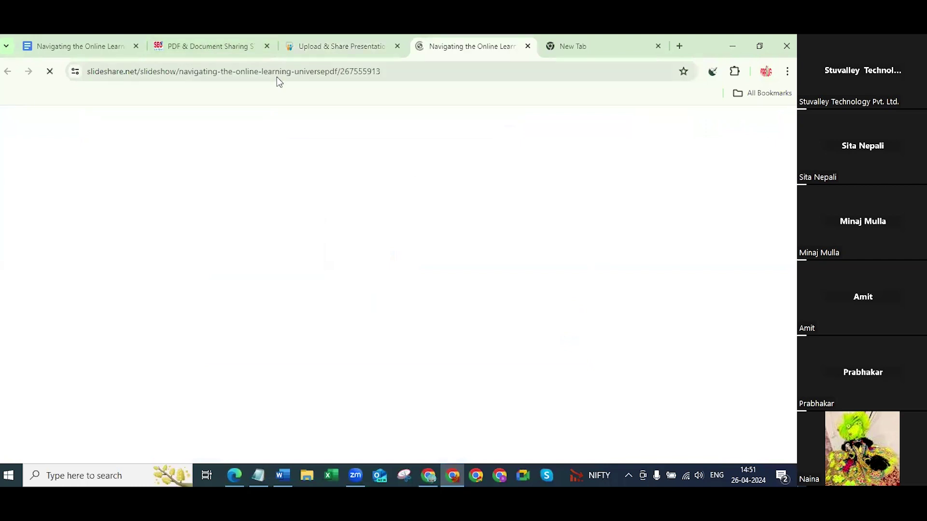
pyautogui.click(288, 71)
pyautogui.hotkey('ctrl', 'c')
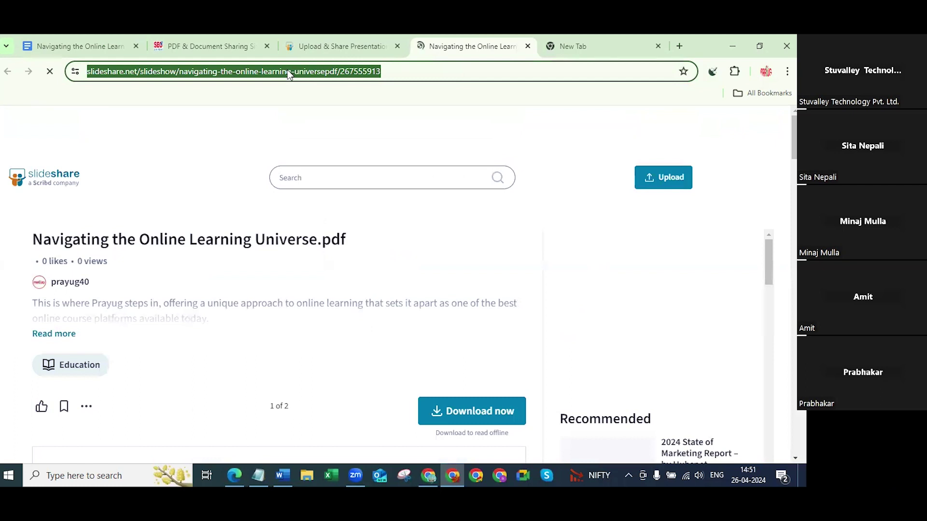
pyautogui.hotkey('ctrl', 'shift', 'n')
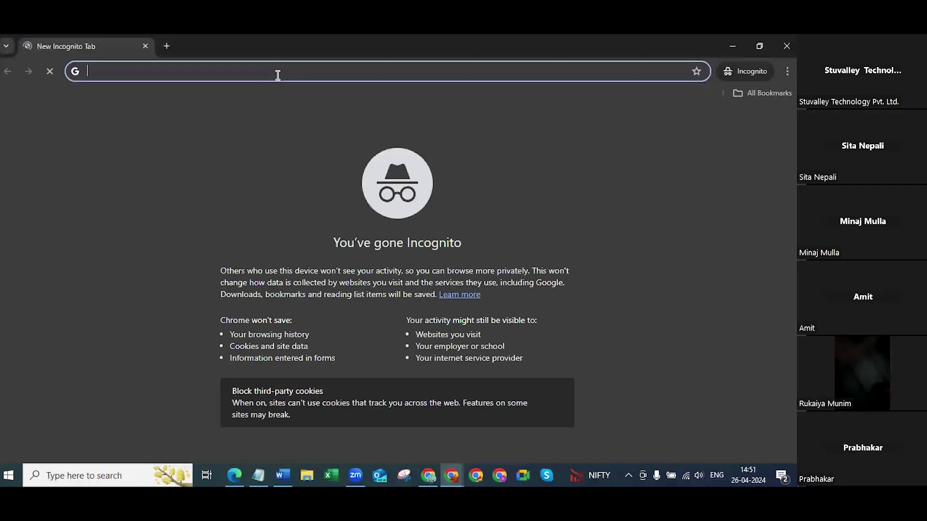
pyautogui.hotkey('ctrl', 'v')
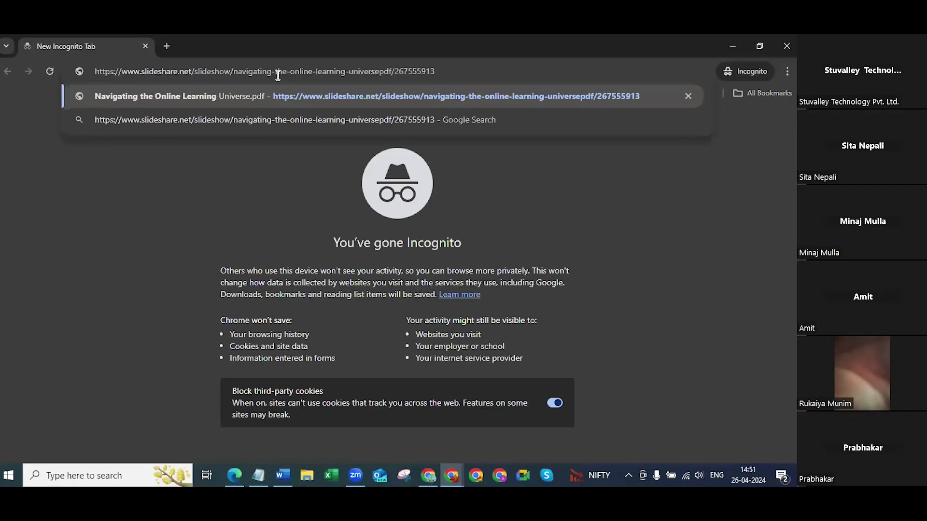
pyautogui.press('Return')
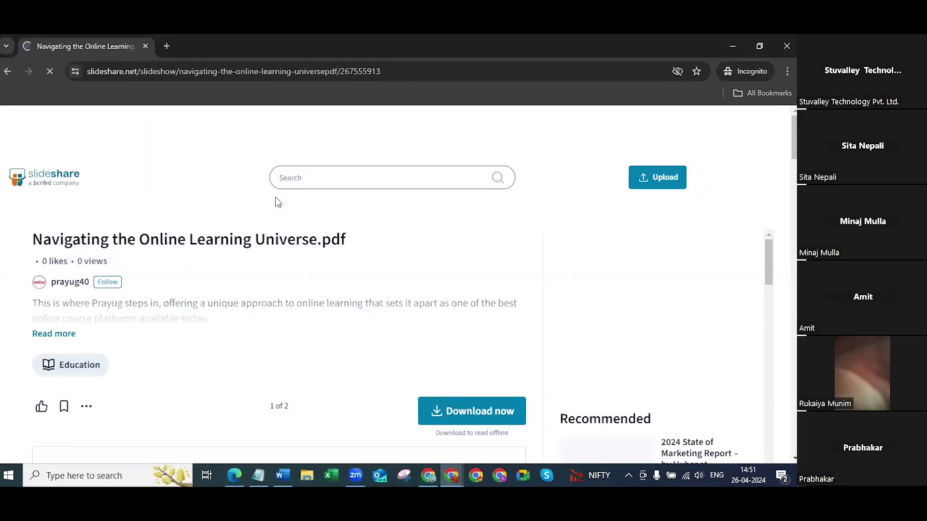
# - Examine the published document's content, title and URL in the incognito window, dismissing the free-trial offer
pyautogui.scroll(-5, 279, 284)
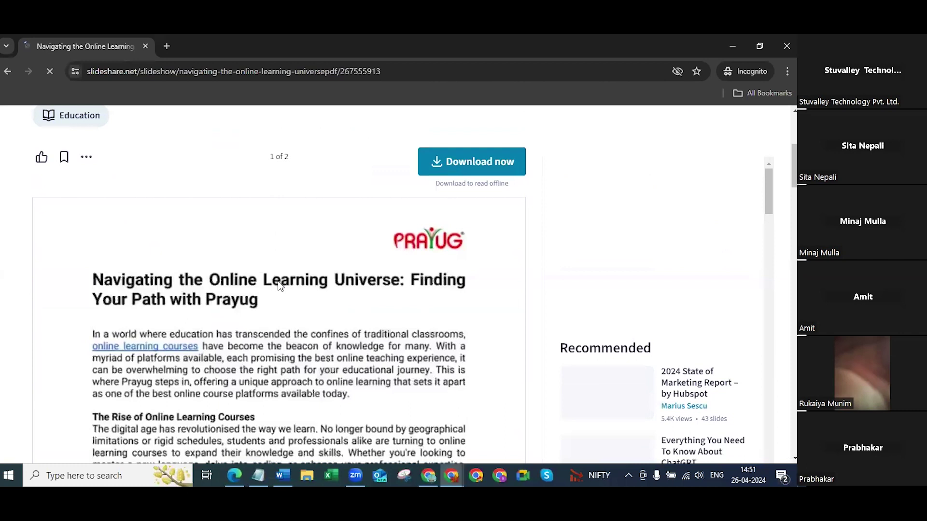
pyautogui.scroll(-6, 279, 285)
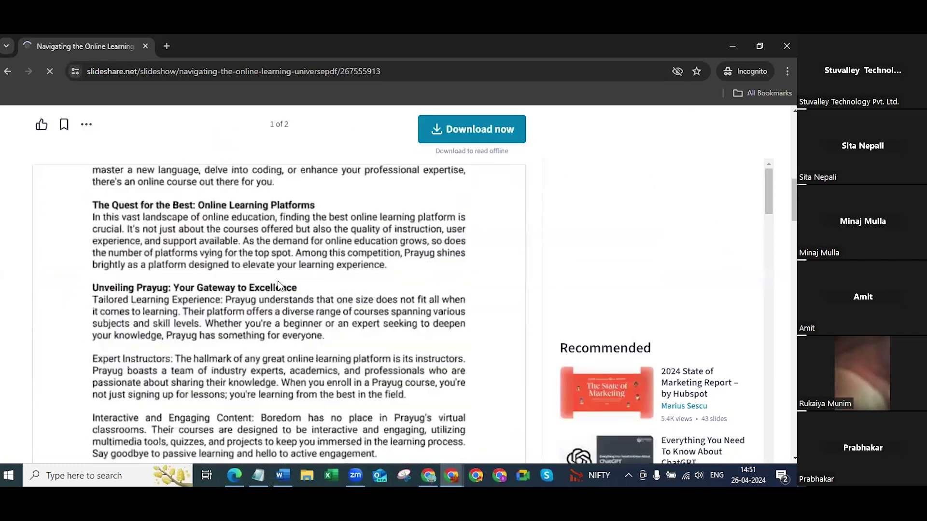
pyautogui.scroll(-5, 159, 232)
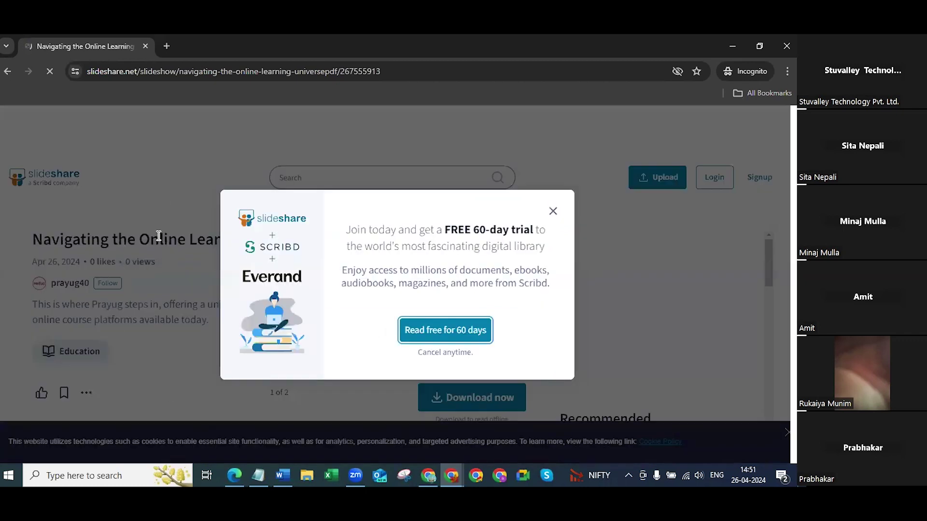
pyautogui.click(159, 236)
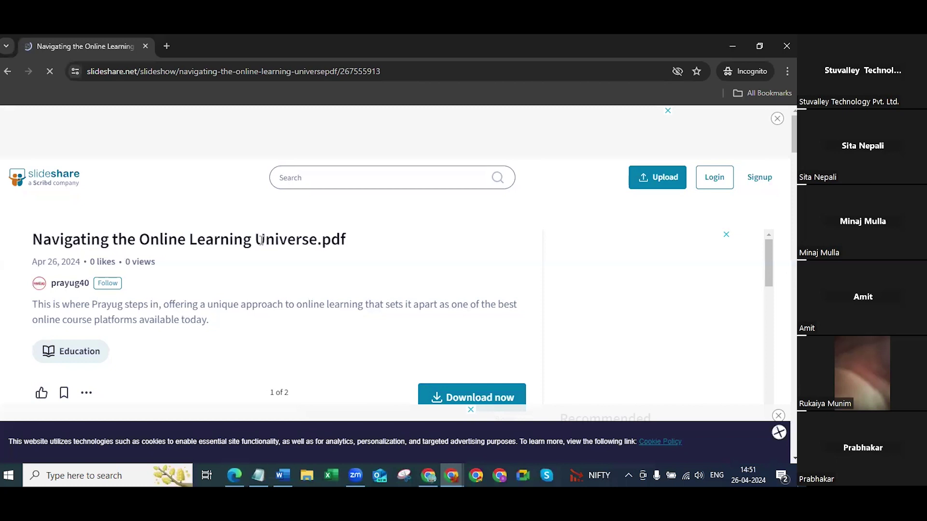
pyautogui.moveTo(38, 238); pyautogui.dragTo(319, 240)
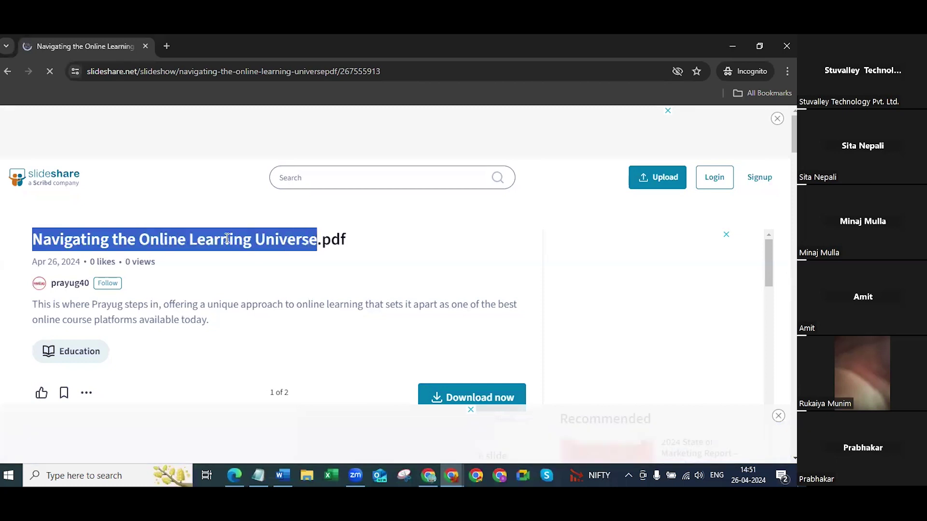
pyautogui.click(207, 210)
pyautogui.moveTo(181, 71); pyautogui.dragTo(382, 71)
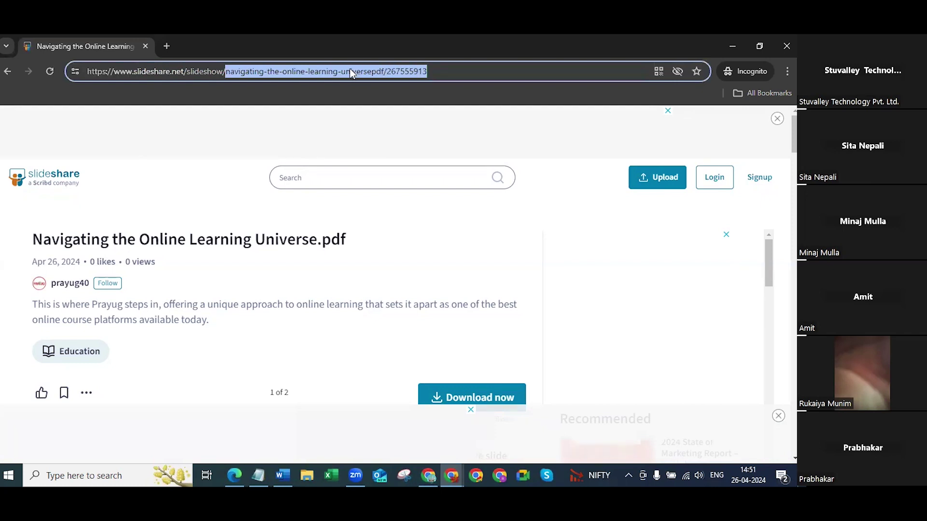
pyautogui.click(328, 262)
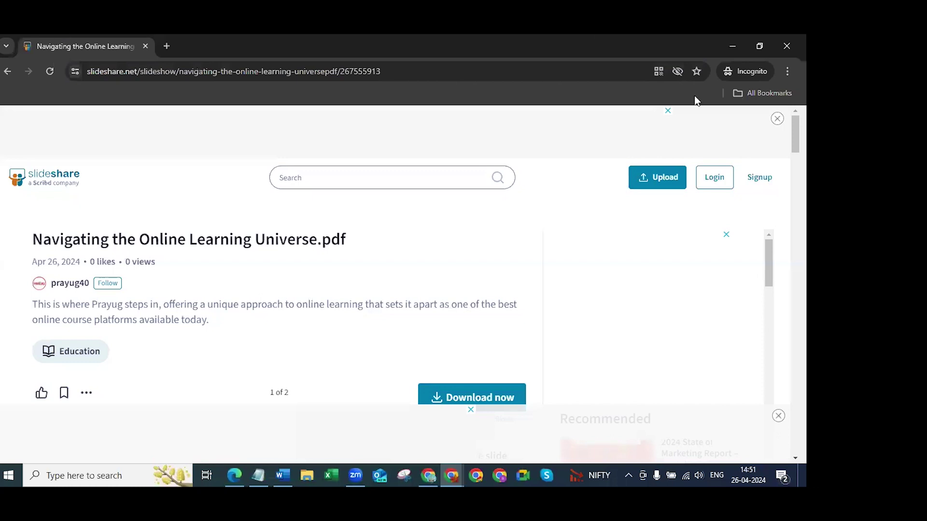
# - Return to the regular browser window and look through the PDF and document sharing sites list on SEO Aim Point
pyautogui.click(733, 46)
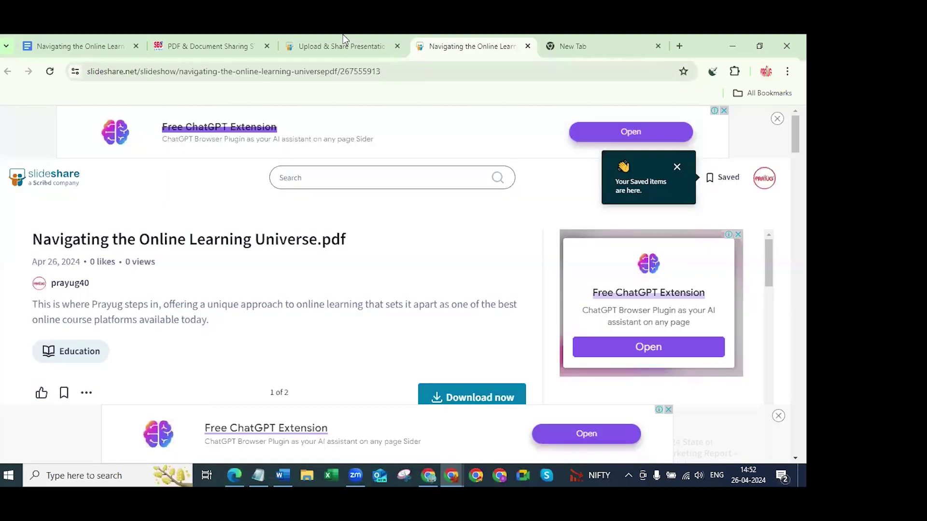
pyautogui.click(343, 38)
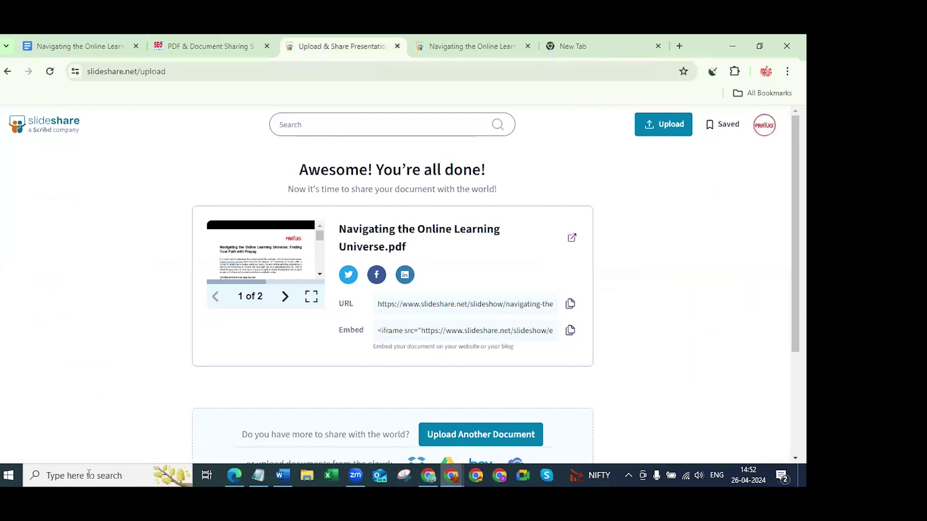
pyautogui.hotkey('ctrl', 'shift', 'Tab')
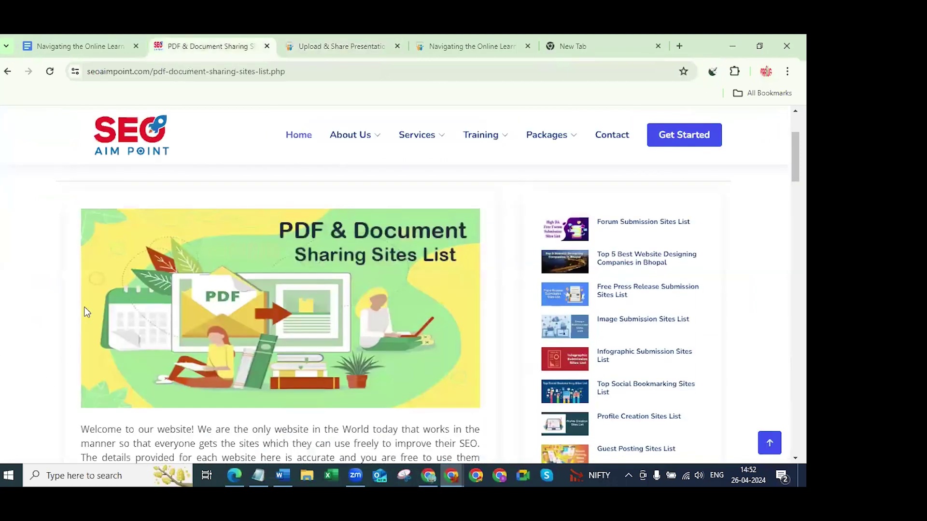
pyautogui.scroll(-10, 96, 290)
pyautogui.scroll(-2, 250, 290)
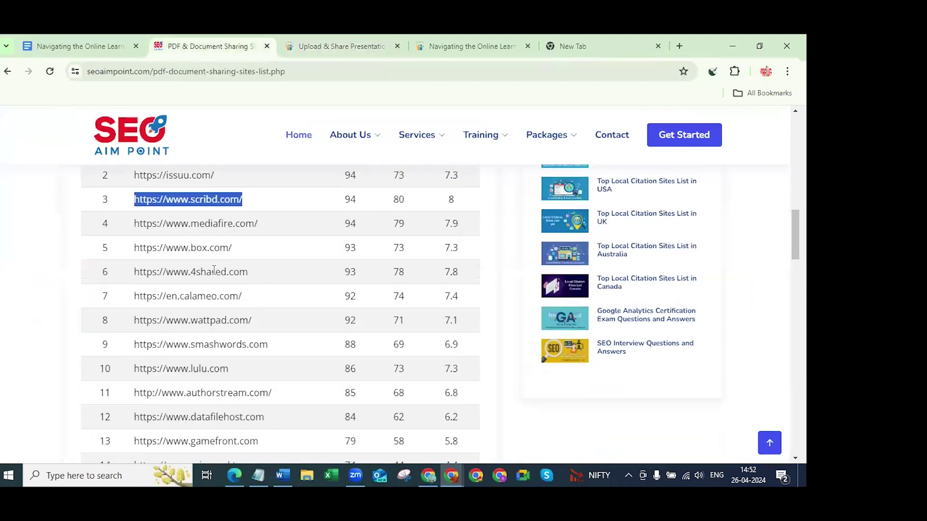
pyautogui.scroll(-5, 214, 270)
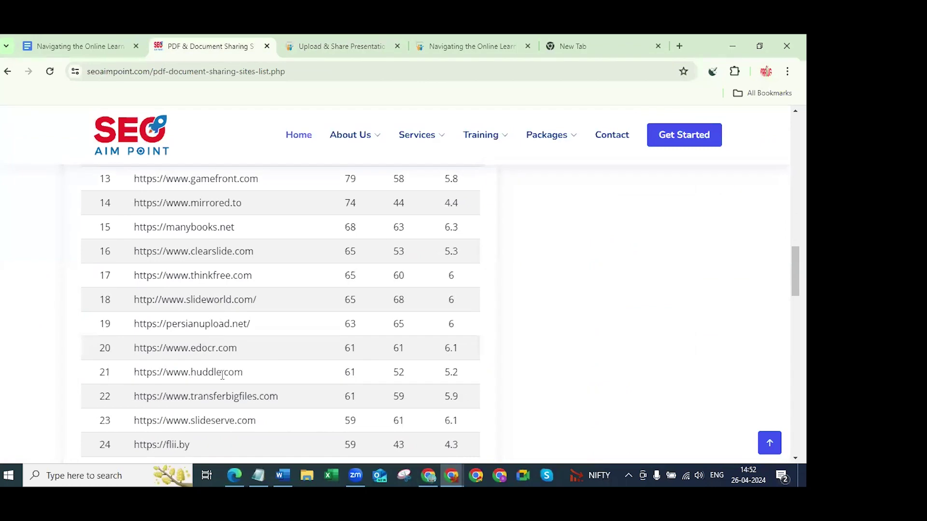
pyautogui.scroll(3, 225, 377)
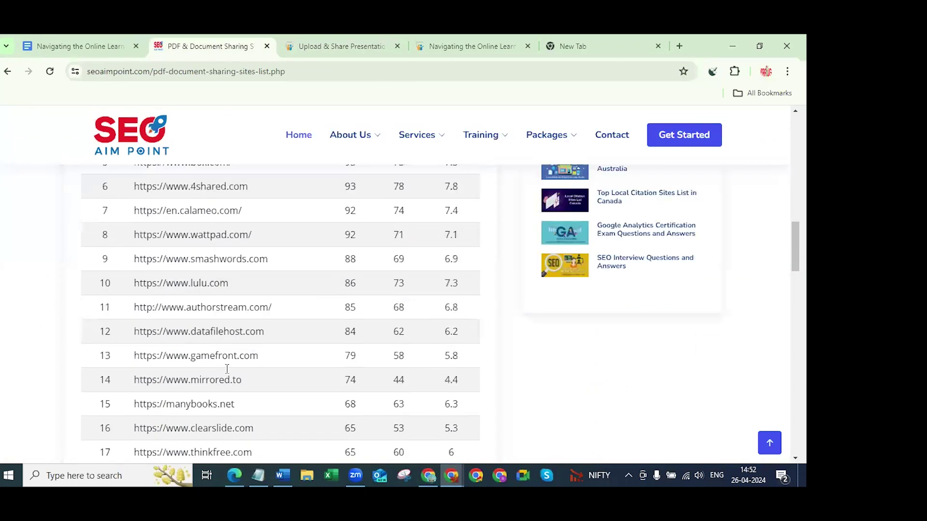
pyautogui.scroll(4, 277, 347)
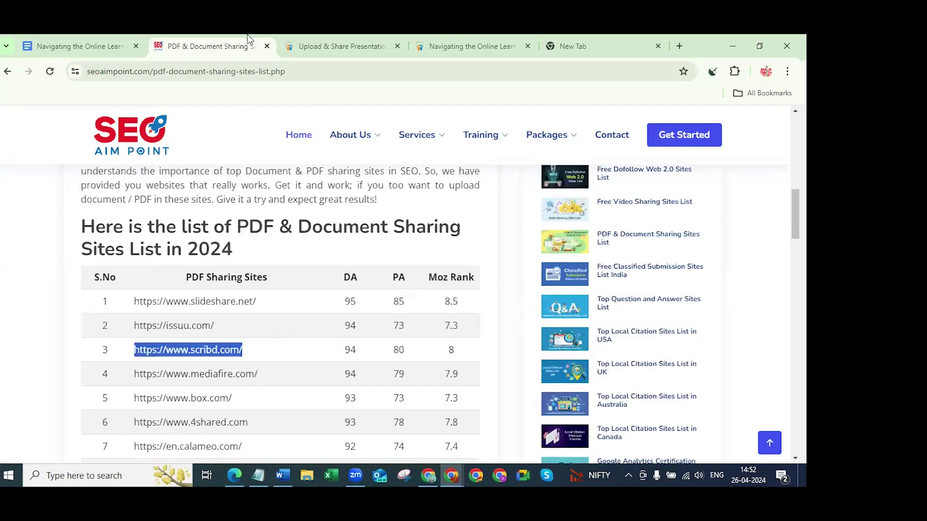
# - Close the tab showing the published "Navigating the Online Learning Universe" document
pyautogui.click(346, 38)
pyautogui.click(532, 46)
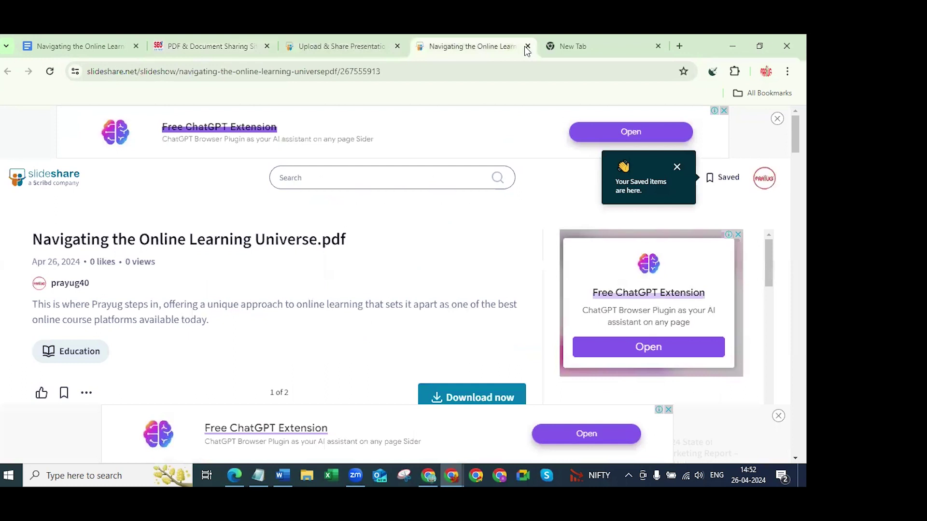
pyautogui.hotkey('ctrl', 'w')
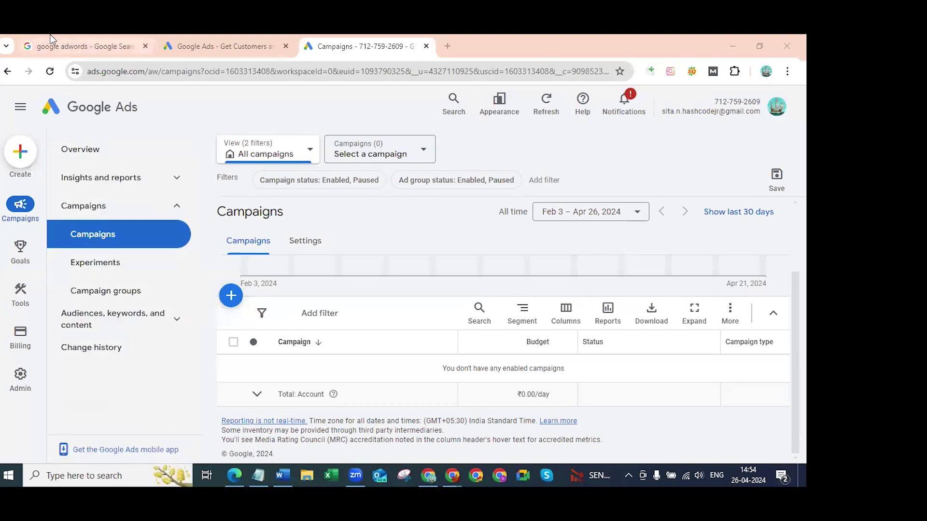
# - Switch to the Google Ads account from the "google adwords" search, open Keyword Planner and dismiss the account protection notice
pyautogui.click(120, 39)
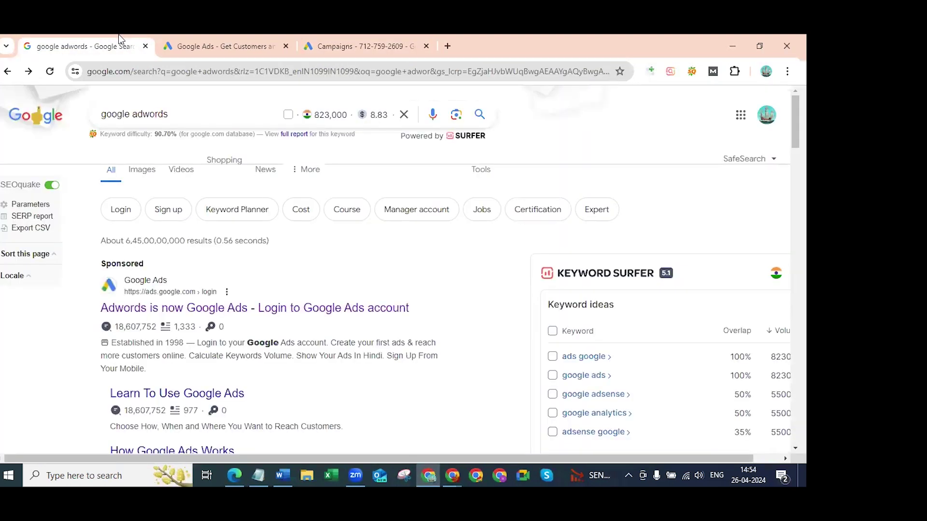
pyautogui.click(179, 116)
pyautogui.click(50, 390)
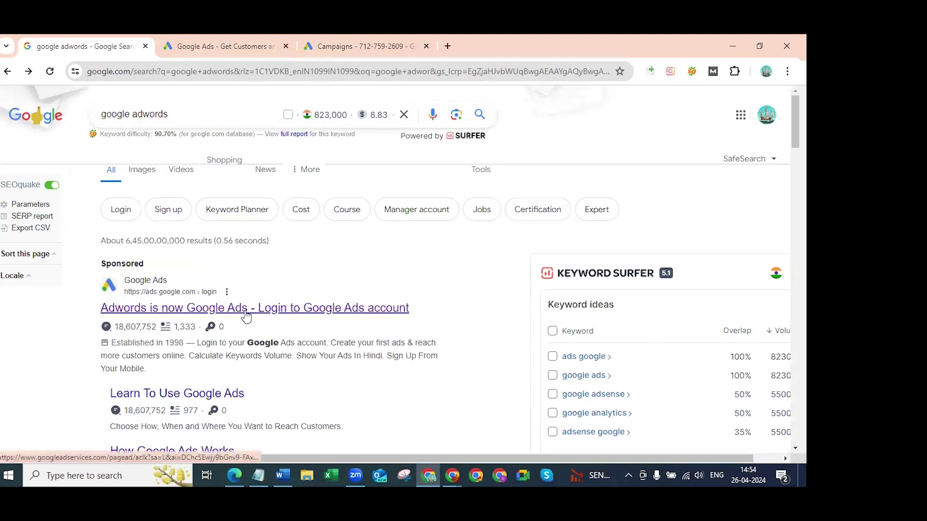
pyautogui.click(246, 40)
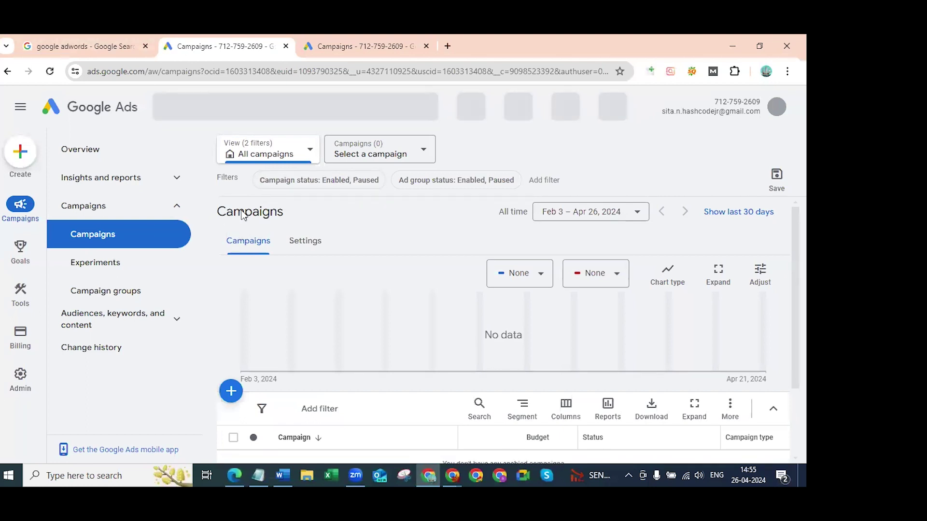
pyautogui.moveTo(24, 297)
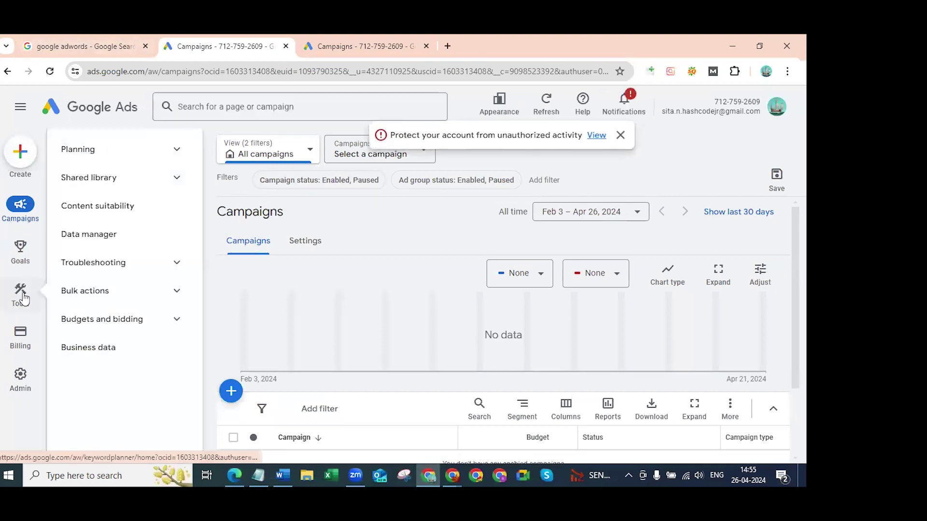
pyautogui.click(136, 146)
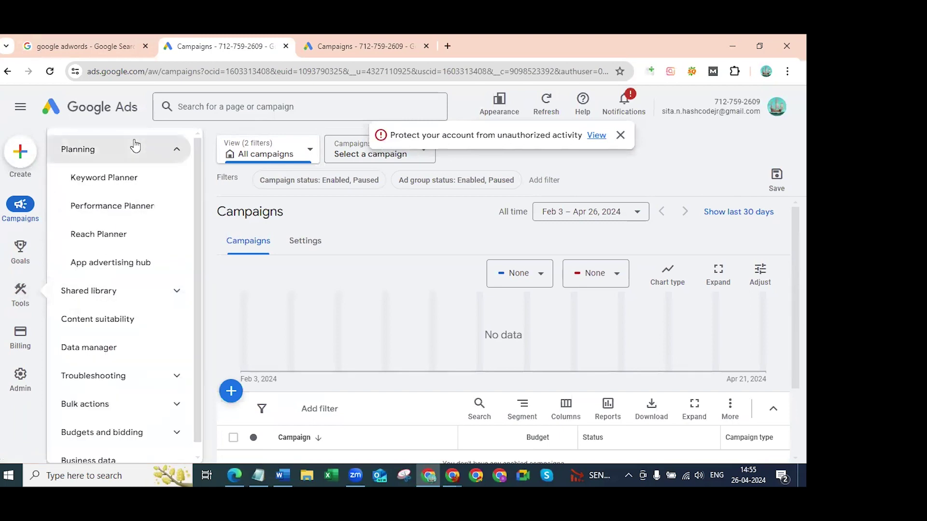
pyautogui.click(112, 190)
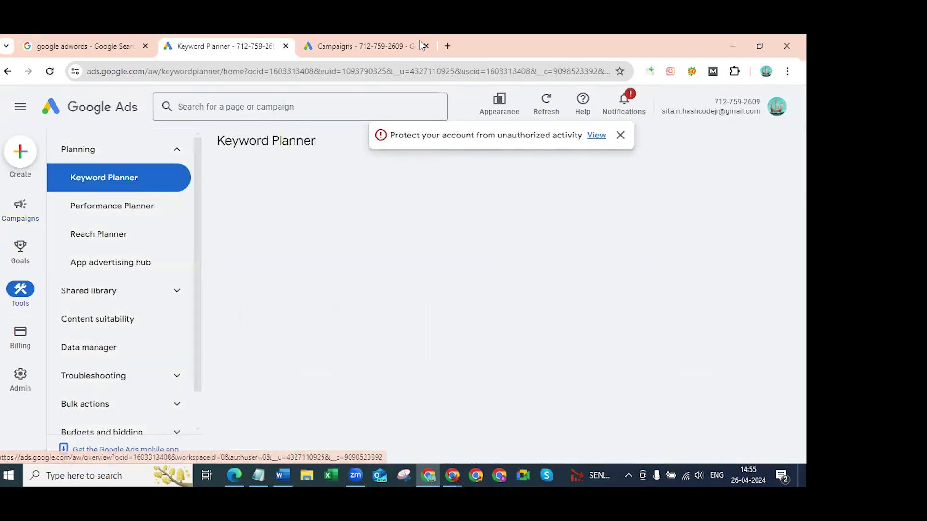
pyautogui.click(620, 135)
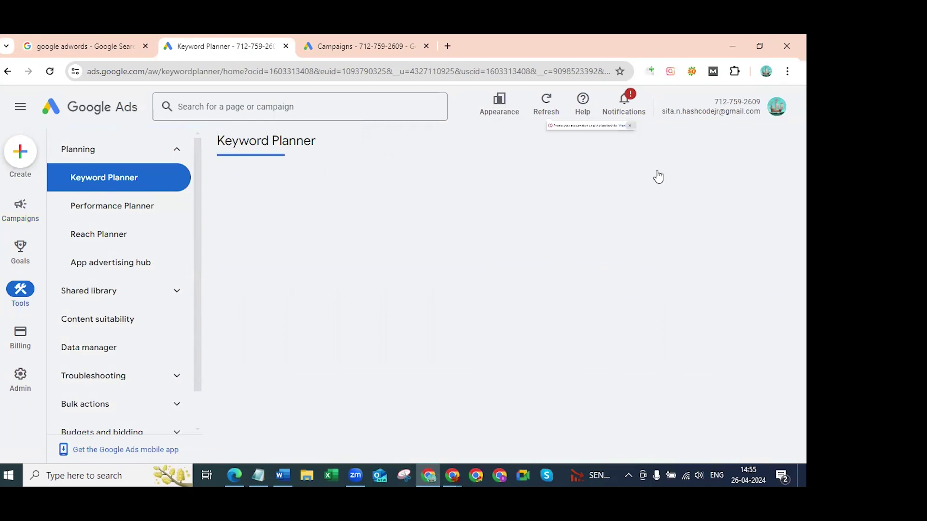
# - Close the extra Google Ads Campaigns tab and open the Discover new keywords form in Keyword Planner
pyautogui.click(352, 46)
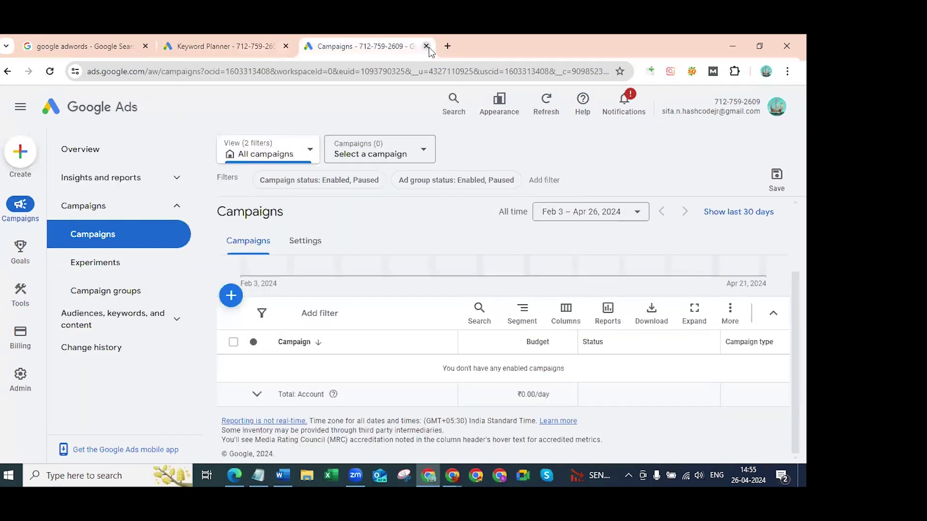
pyautogui.hotkey('ctrl', 'w')
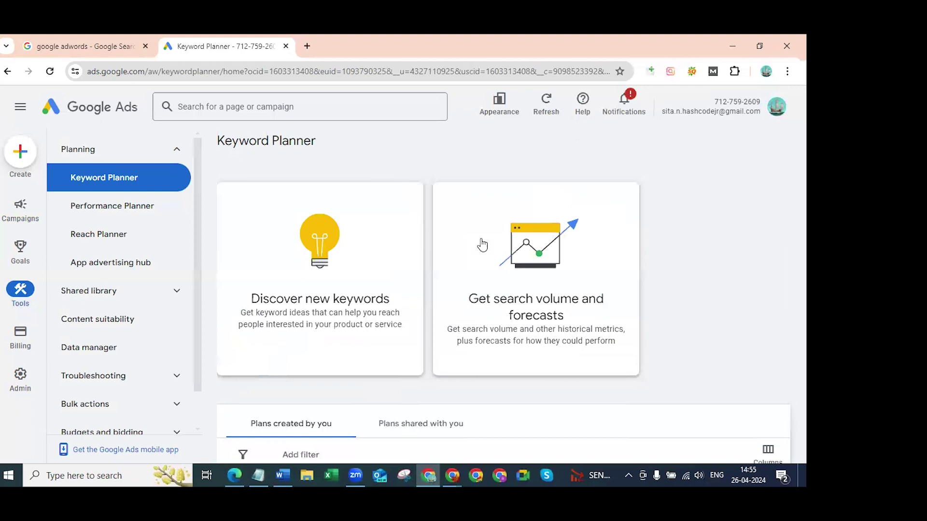
pyautogui.click(282, 269)
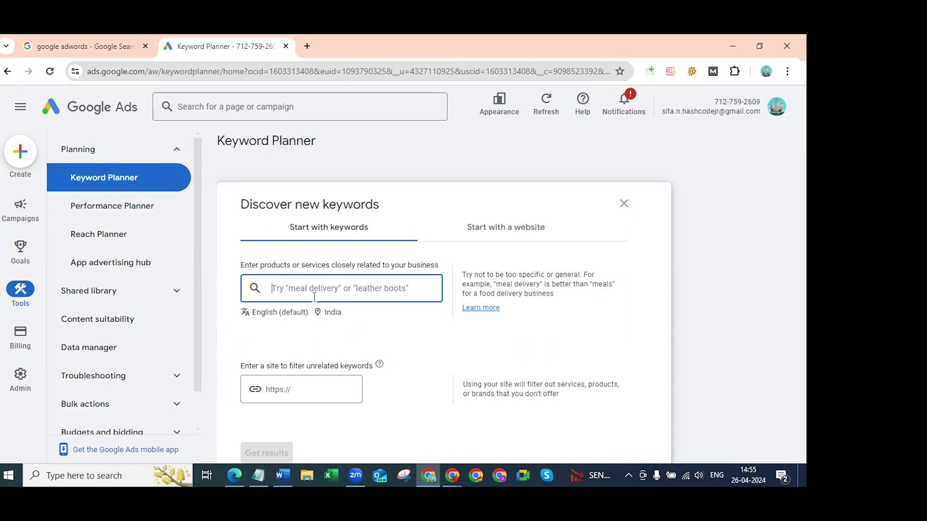
# - Get keyword ideas for "online learning" and "e learning", and close the Refine keywords pane
pyautogui.write('online learning')
pyautogui.press('Return')
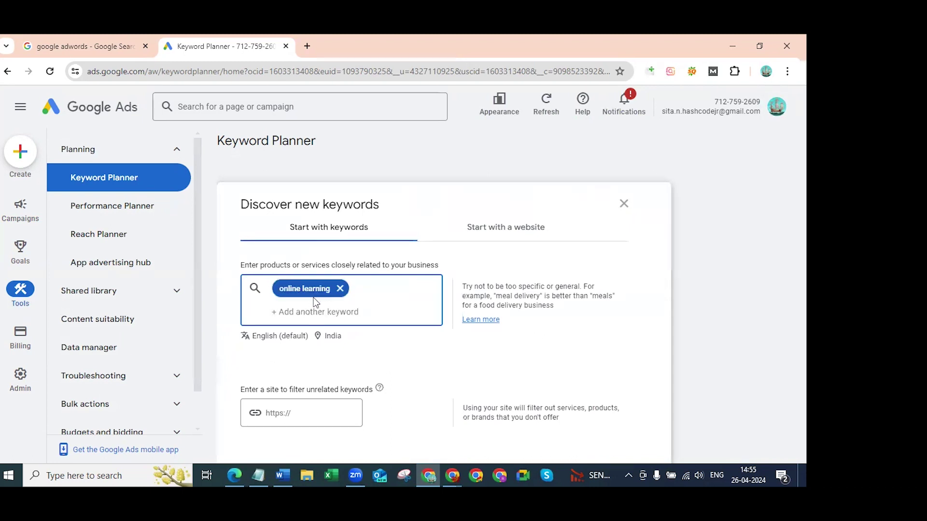
pyautogui.write('e learning')
pyautogui.press('Return')
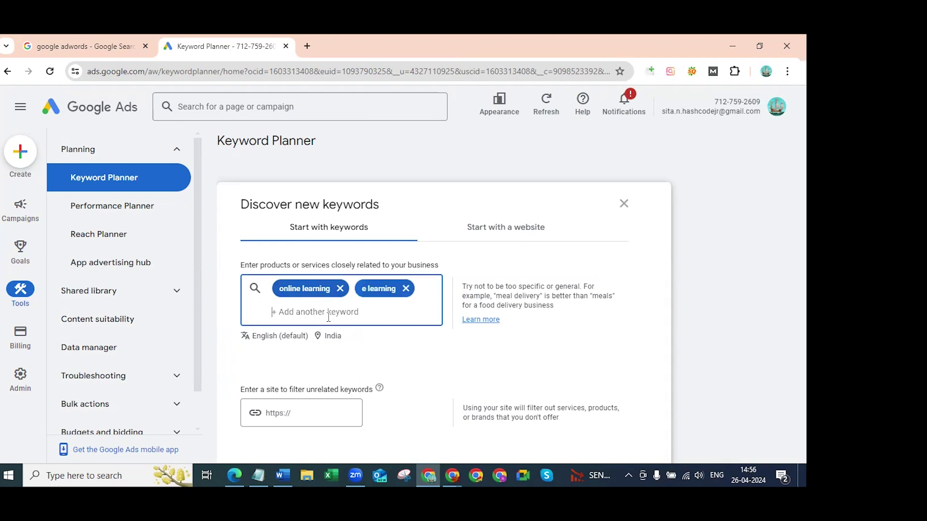
pyautogui.scroll(-2, 328, 316)
pyautogui.click(260, 358)
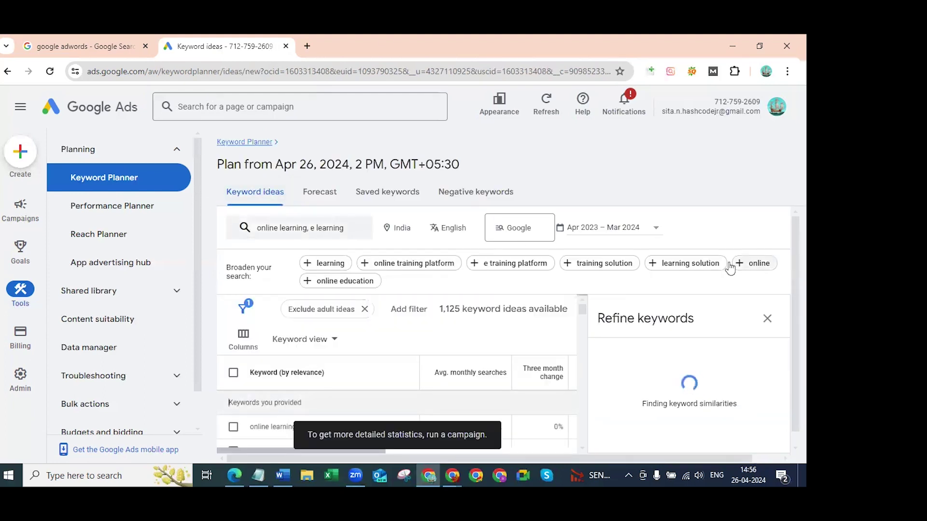
pyautogui.click(769, 320)
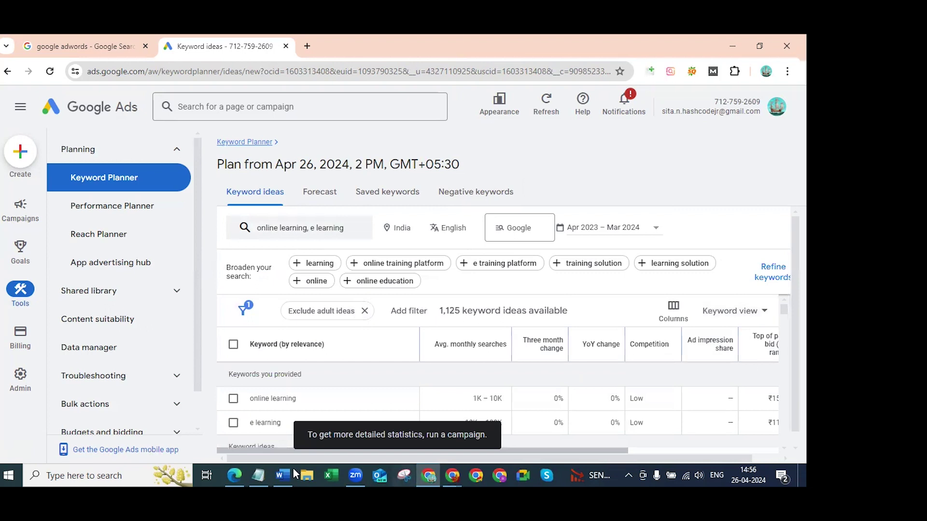
# - Download the keyword ideas as a .csv file
pyautogui.scroll(-2, 623, 303)
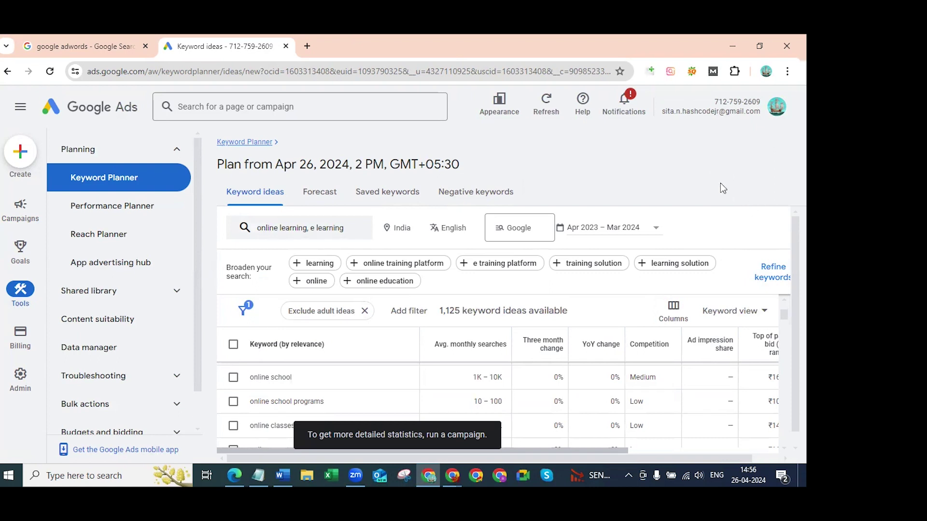
pyautogui.hotkey('ctrl', '-')
pyautogui.hotkey('ctrl', '-')
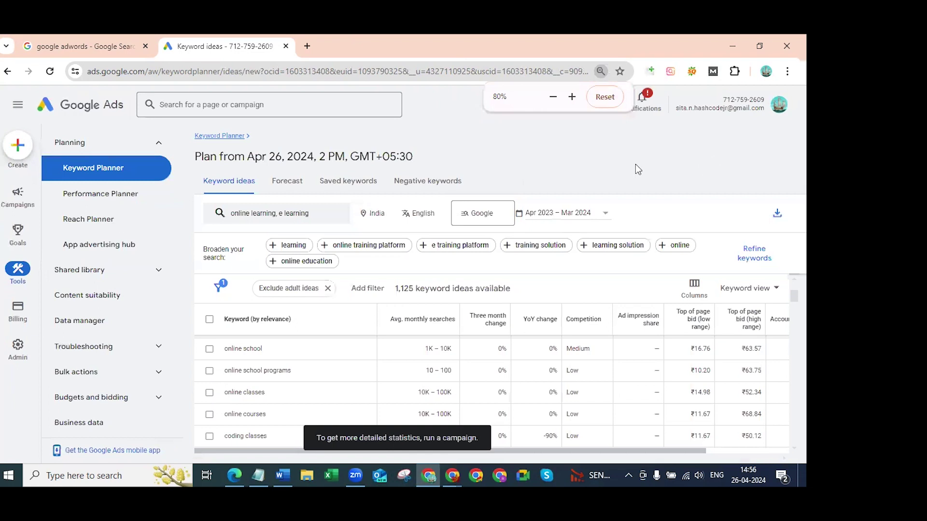
pyautogui.click(726, 202)
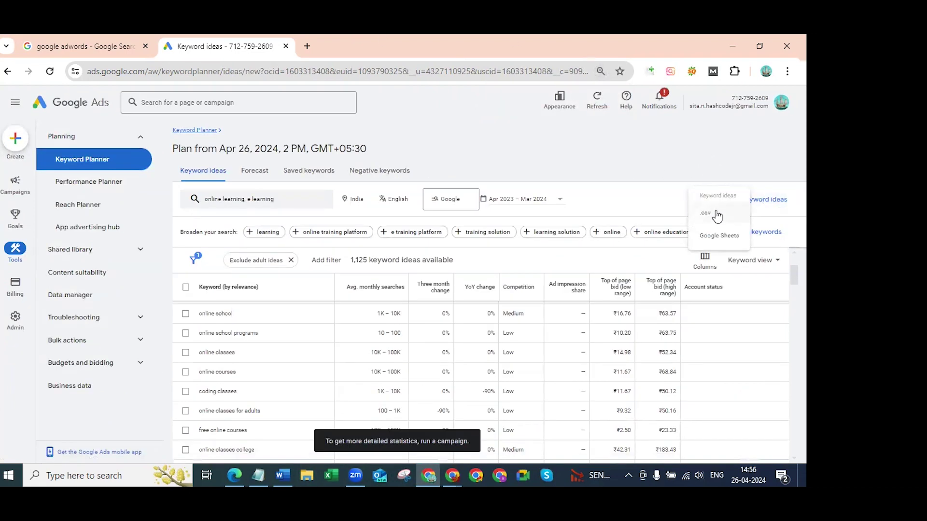
pyautogui.click(716, 214)
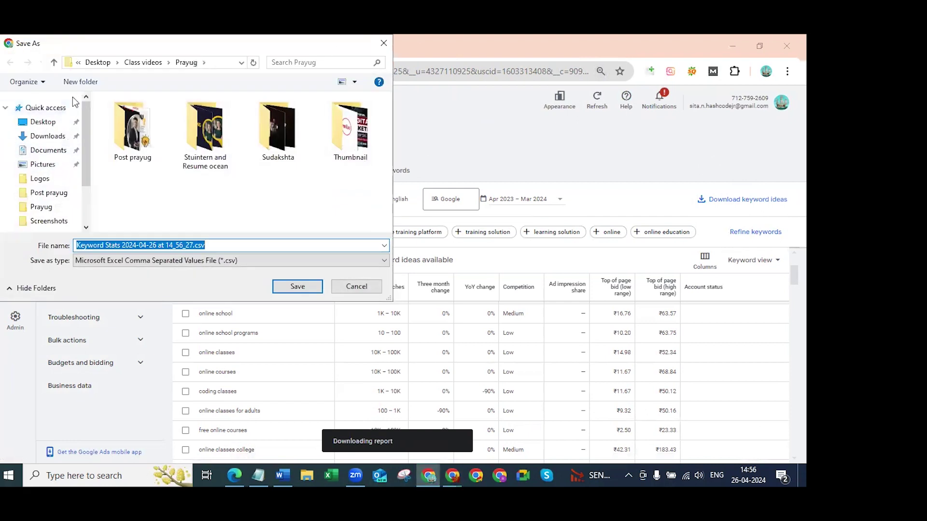
# - Save the keyword report to the Desktop under the file name prayug
pyautogui.click(44, 122)
pyautogui.click(193, 246)
pyautogui.click(193, 245)
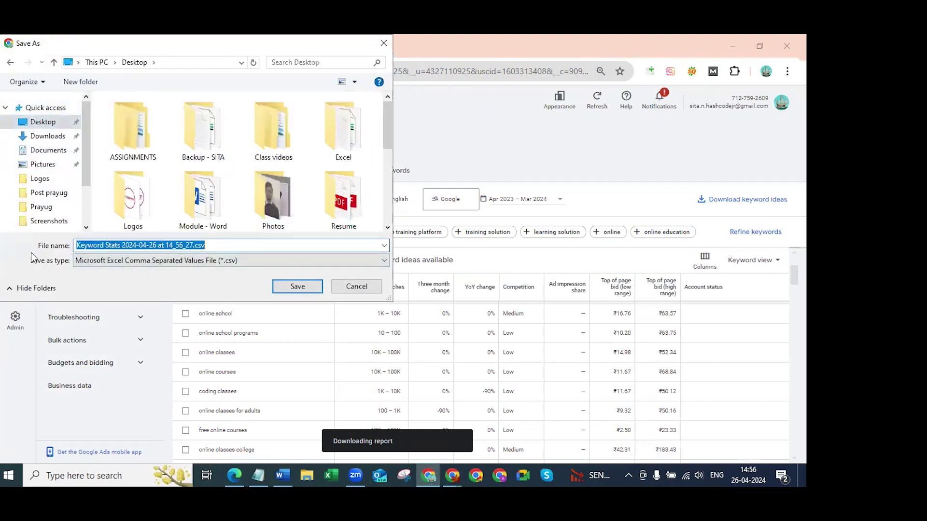
pyautogui.click(125, 246)
pyautogui.doubleClick(125, 246)
pyautogui.hotkey('ctrl', 'a')
pyautogui.write('pra')
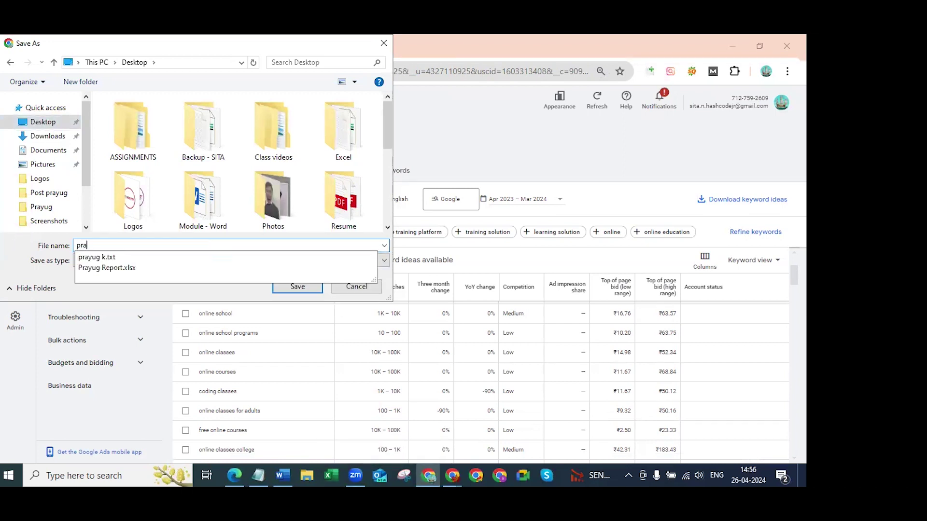
pyautogui.write('yug')
pyautogui.press('Return')
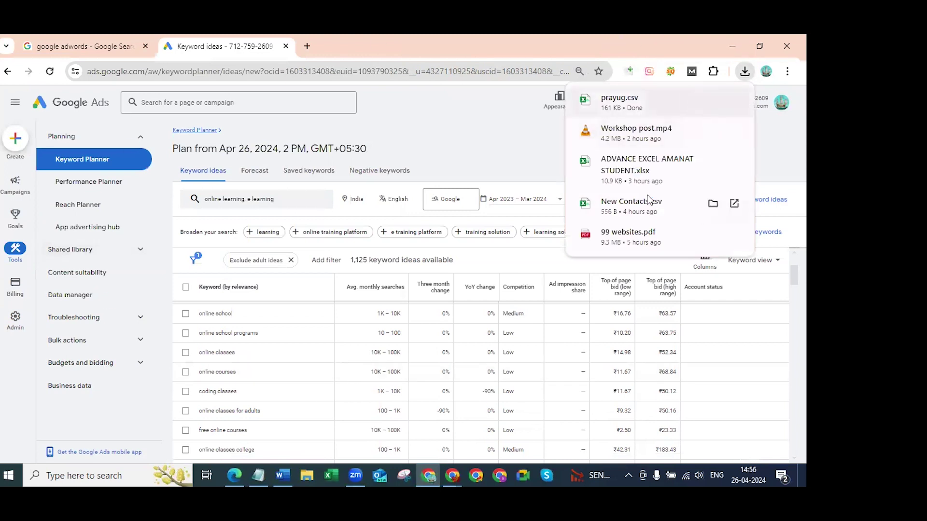
# - Open the downloaded prayug.csv in Excel, widen column A and fit columns C to G to their contents
pyautogui.click(686, 103)
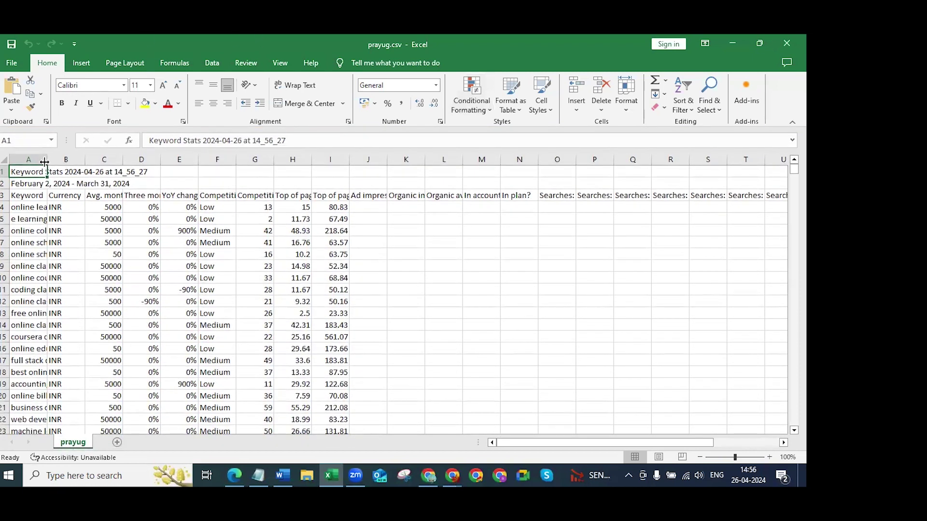
pyautogui.moveTo(48, 159); pyautogui.dragTo(162, 160)
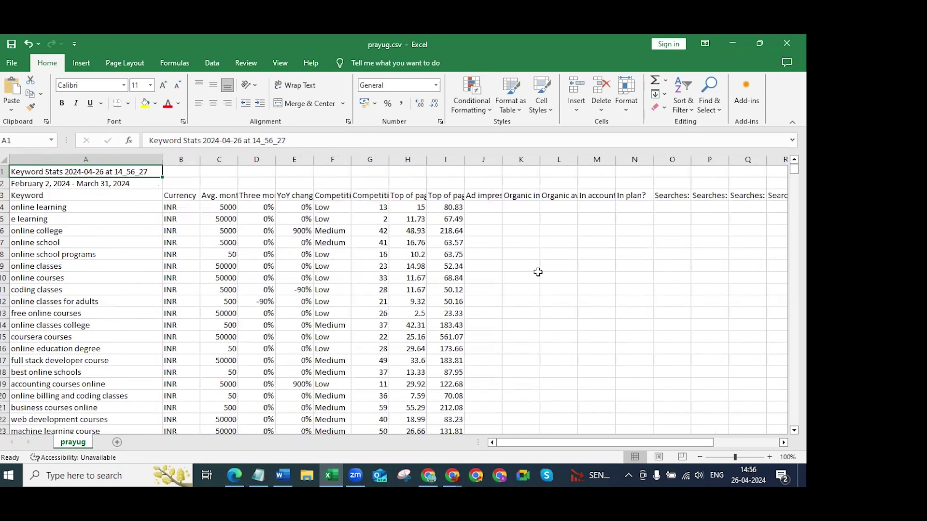
pyautogui.doubleClick(237, 159)
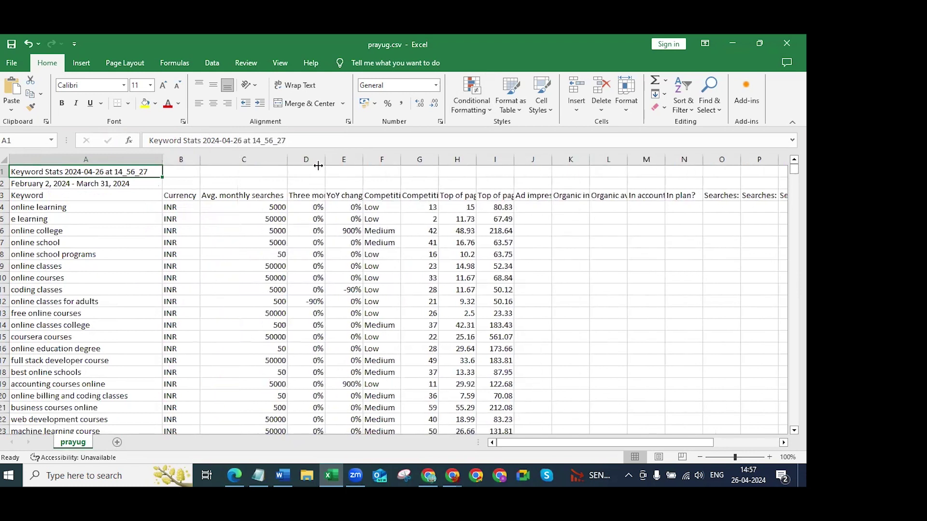
pyautogui.doubleClick(324, 159)
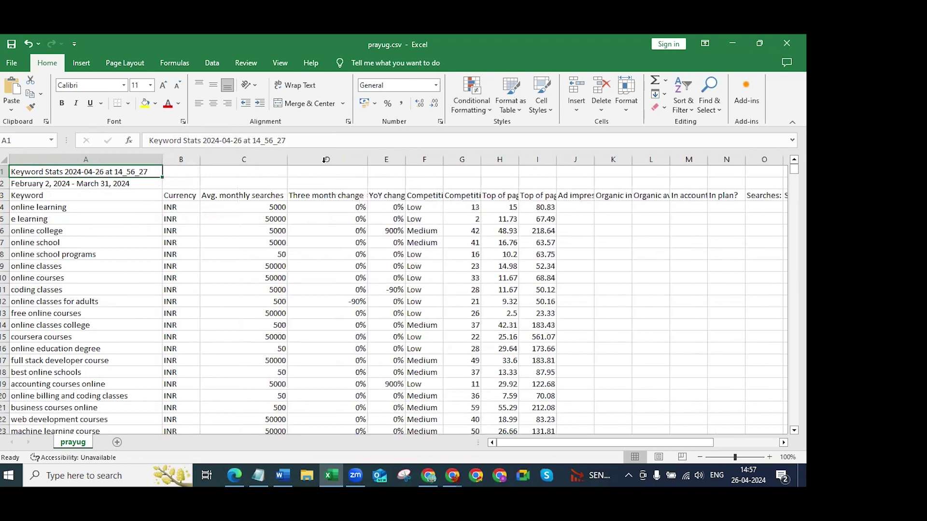
pyautogui.doubleClick(406, 160)
pyautogui.doubleClick(451, 159)
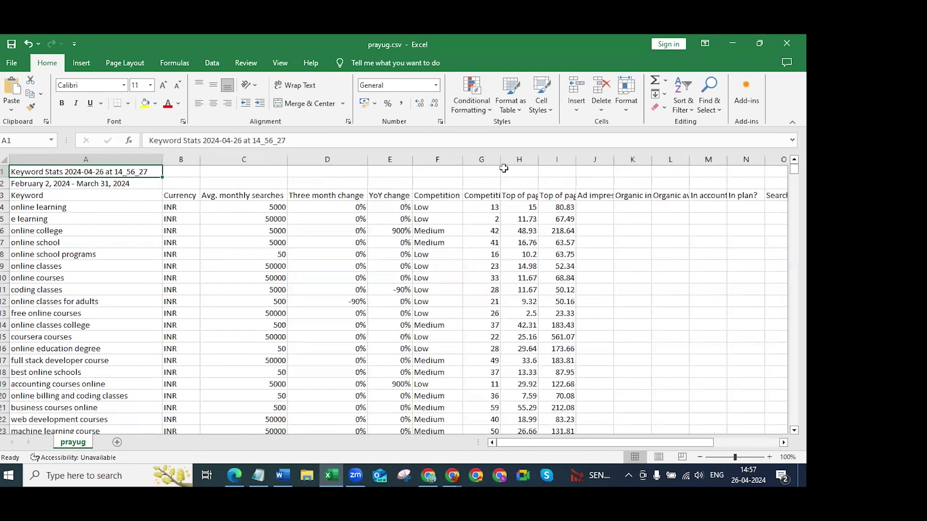
pyautogui.doubleClick(499, 159)
# - Delete columns G through AB, covering everything after the first Competition column
pyautogui.moveTo(603, 159); pyautogui.dragTo(715, 160)
pyautogui.rightClick(577, 164)
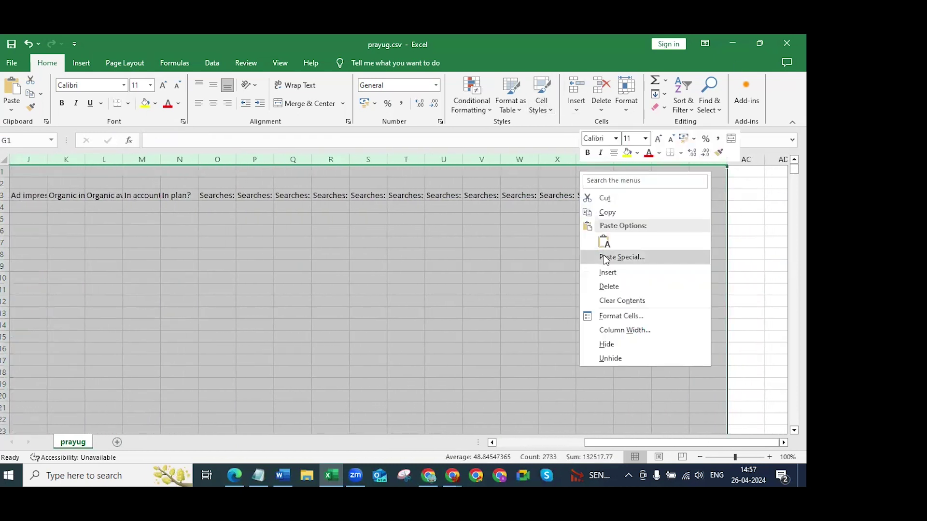
pyautogui.click(609, 286)
pyautogui.click(401, 279)
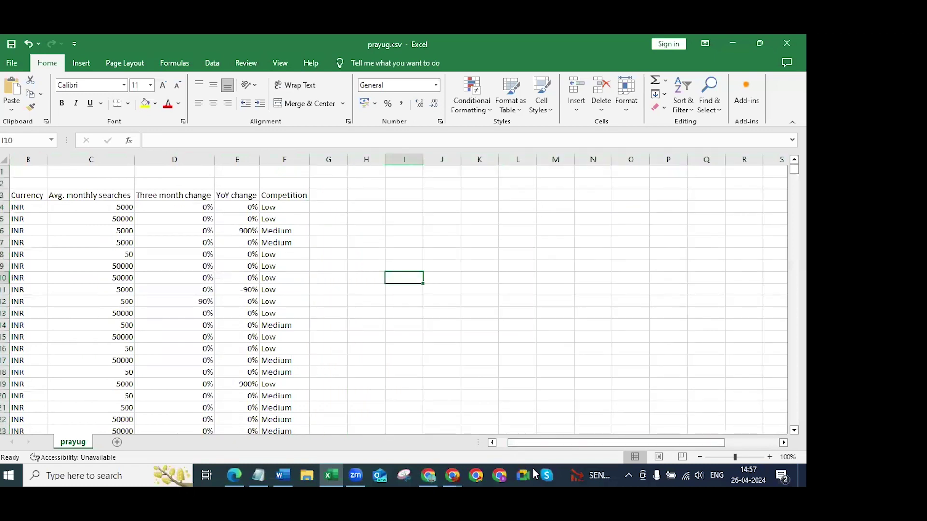
# - Delete the Three month change and YoY change columns
pyautogui.moveTo(558, 441); pyautogui.dragTo(550, 442)
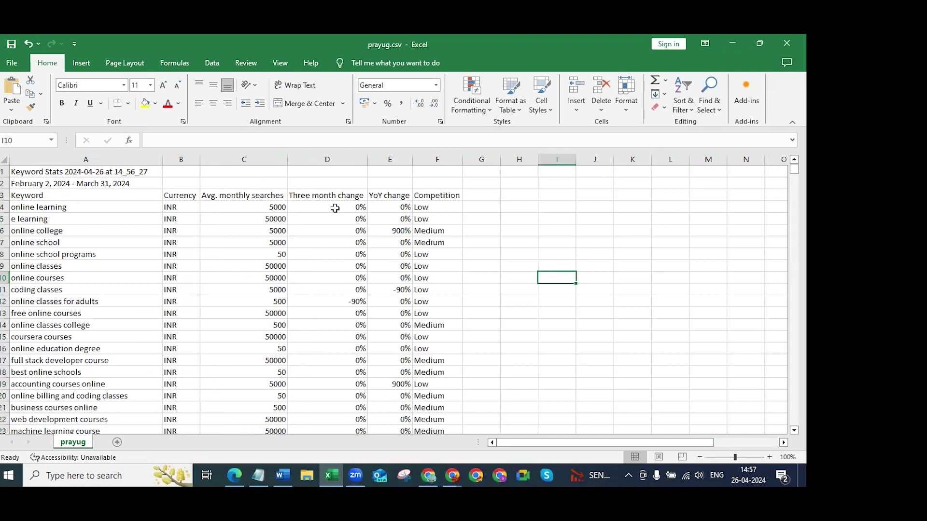
pyautogui.click(338, 159)
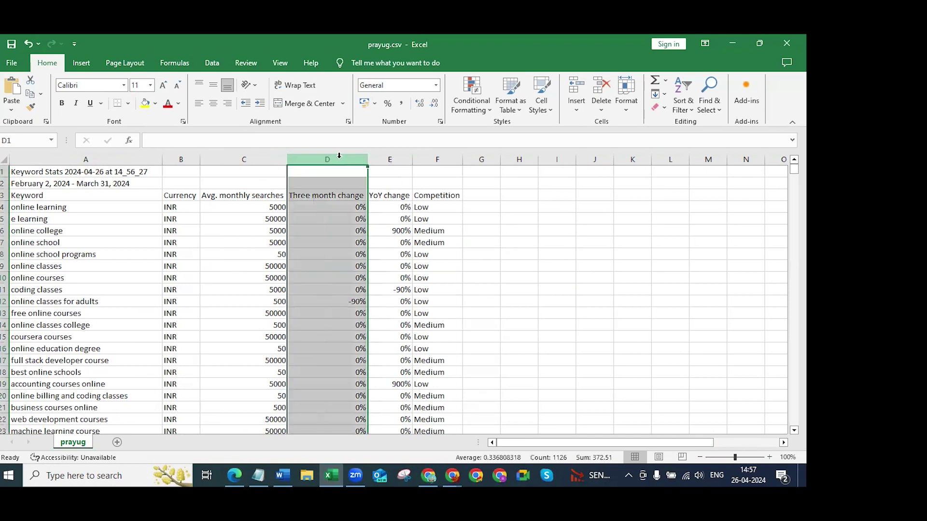
pyautogui.rightClick(338, 160)
pyautogui.click(369, 273)
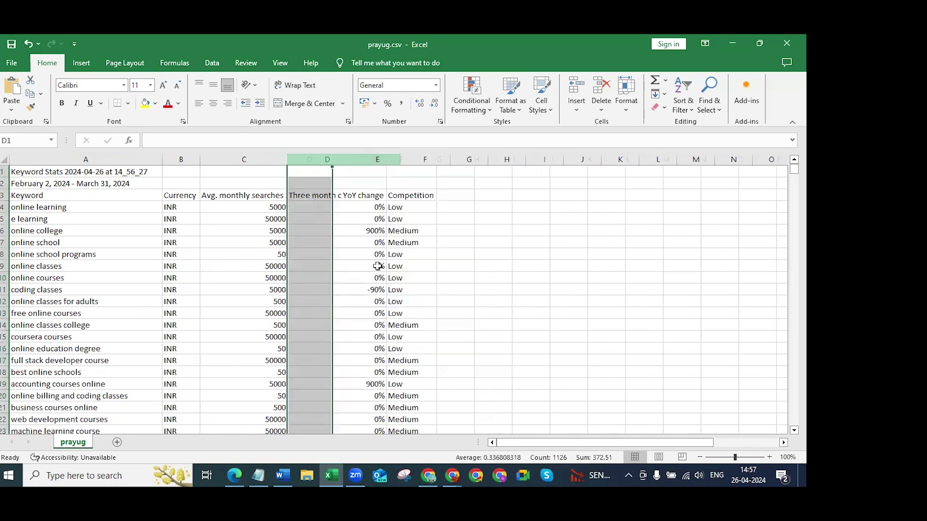
pyautogui.rightClick(321, 160)
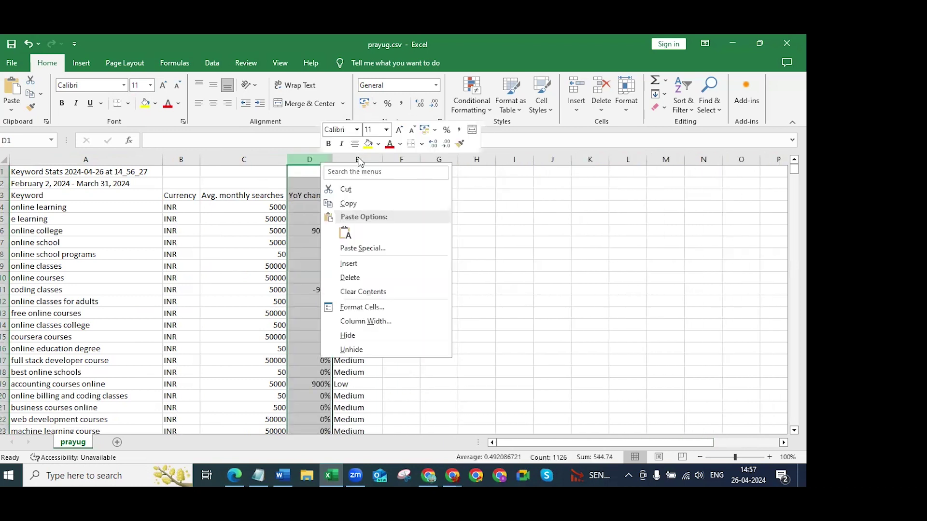
pyautogui.click(350, 277)
# - Widen the Competition and Avg. monthly searches columns slightly
pyautogui.click(424, 230)
pyautogui.moveTo(338, 159); pyautogui.dragTo(352, 159)
pyautogui.moveTo(289, 158); pyautogui.dragTo(295, 159)
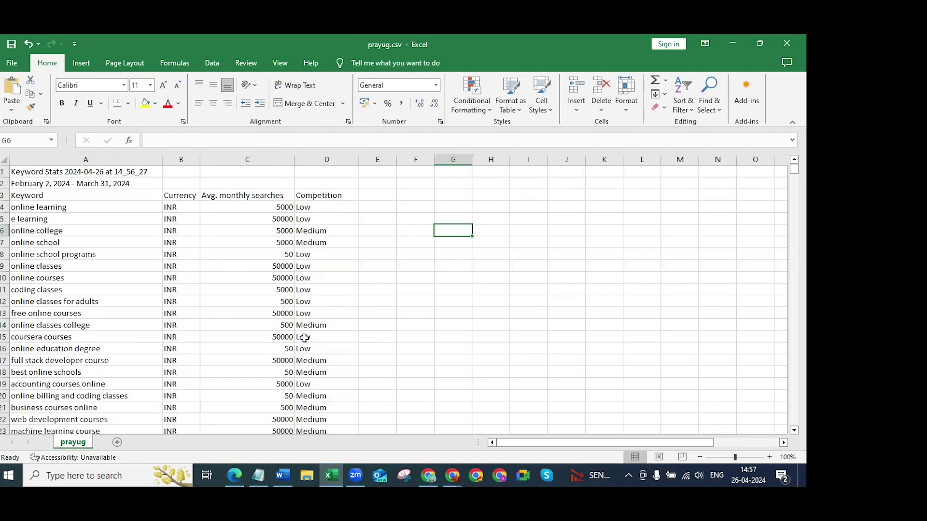
# - Read through the keyword list, comparing average monthly searches and competition levels to find suitable keywords
pyautogui.scroll(5, 376, 372)
pyautogui.hscroll(-1, 435, 387)
pyautogui.moveTo(575, 440); pyautogui.dragTo(502, 442)
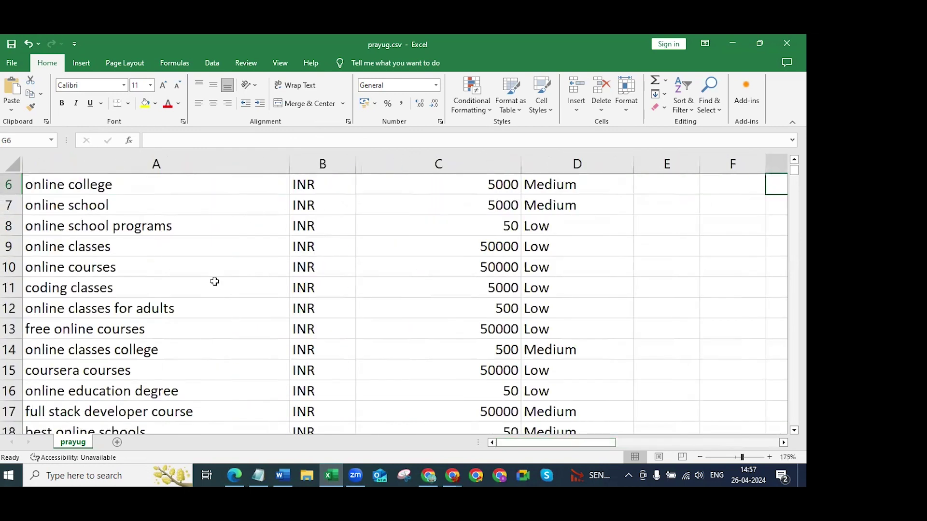
pyautogui.scroll(-1, 215, 281)
pyautogui.scroll(2, 163, 271)
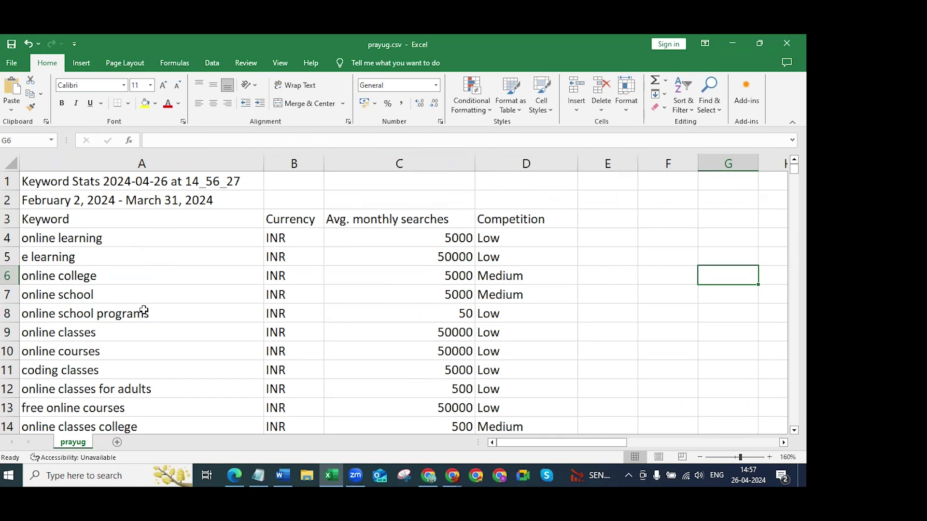
pyautogui.scroll(-2, 144, 311)
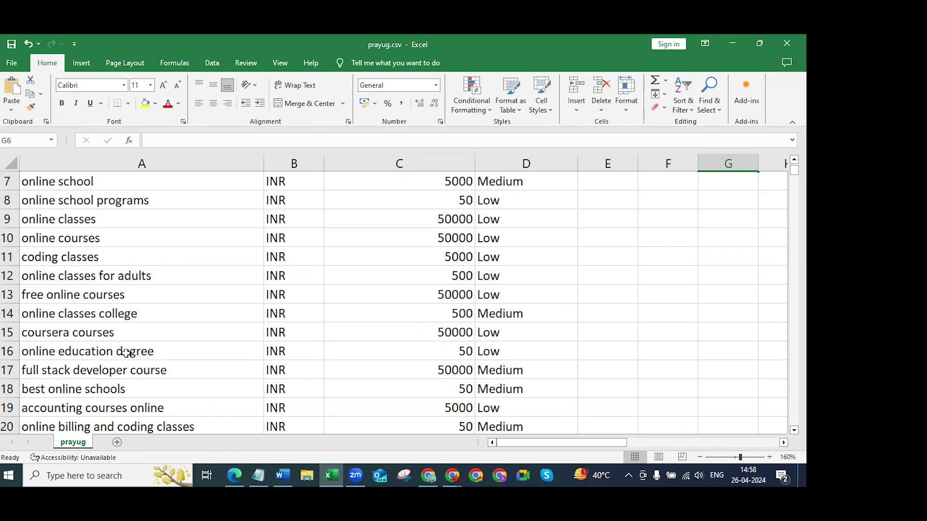
pyautogui.scroll(-2, 137, 314)
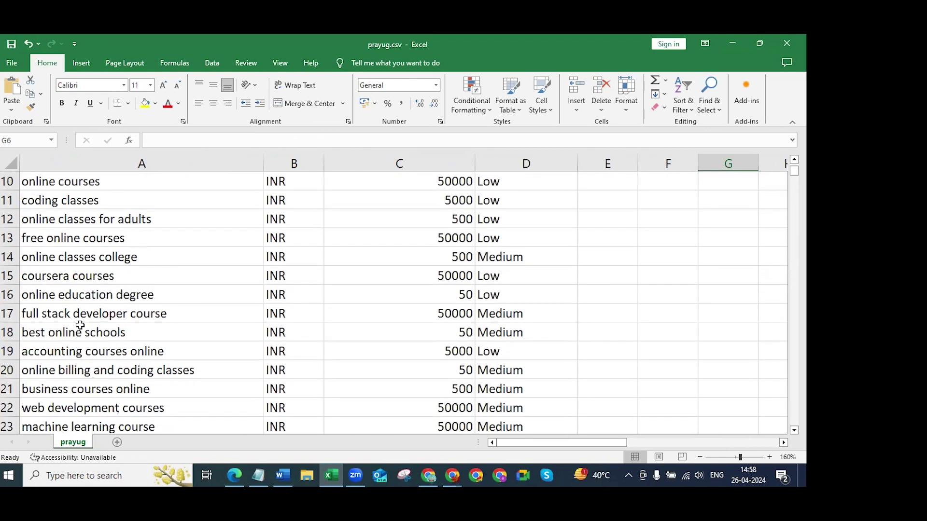
pyautogui.scroll(-2, 111, 316)
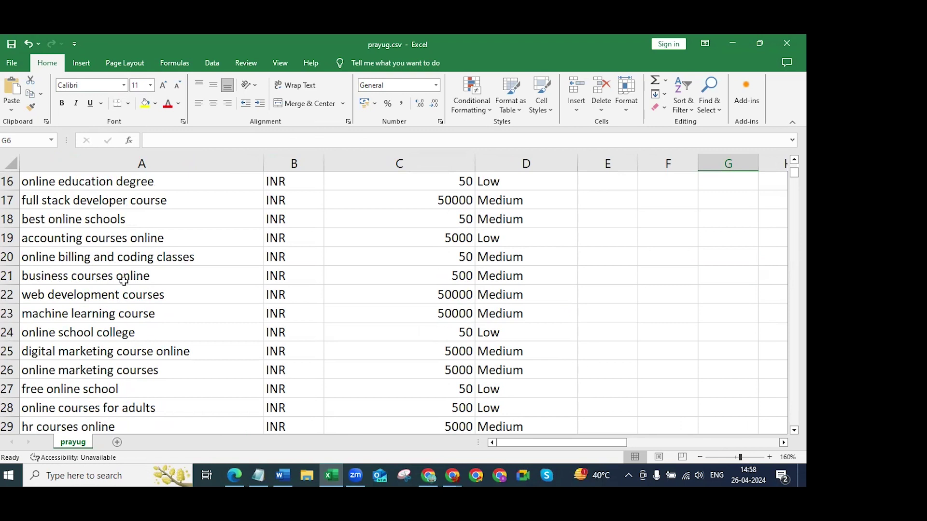
pyautogui.scroll(-2, 151, 273)
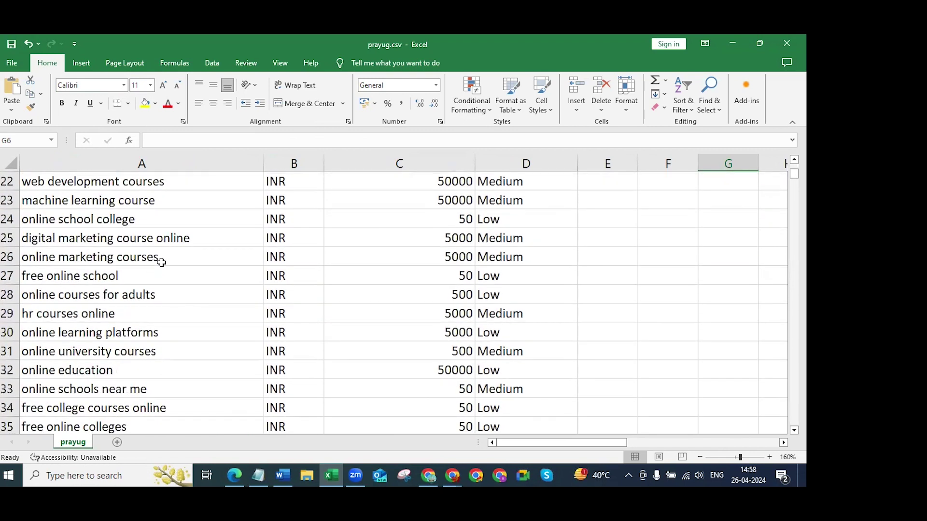
# - Select the online learning platforms and online education rows together as candidate keywords
pyautogui.click(123, 332)
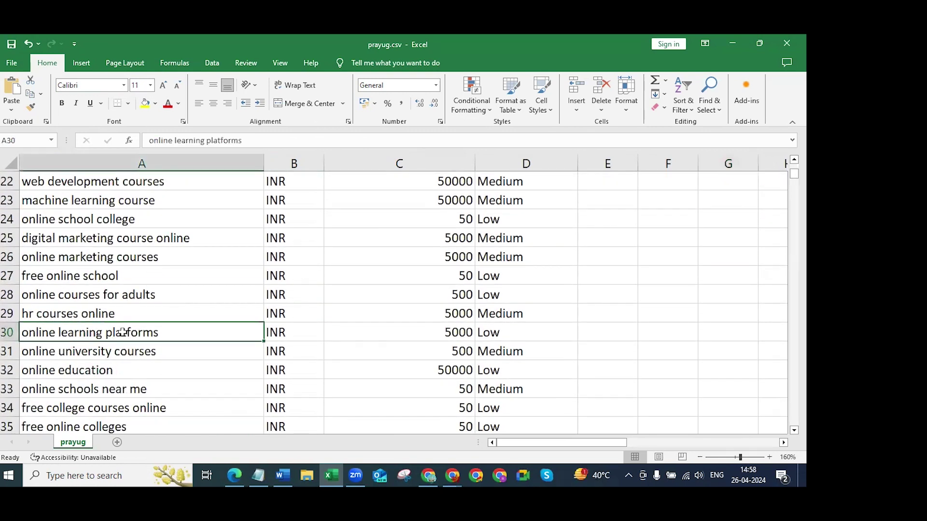
pyautogui.click(8, 332)
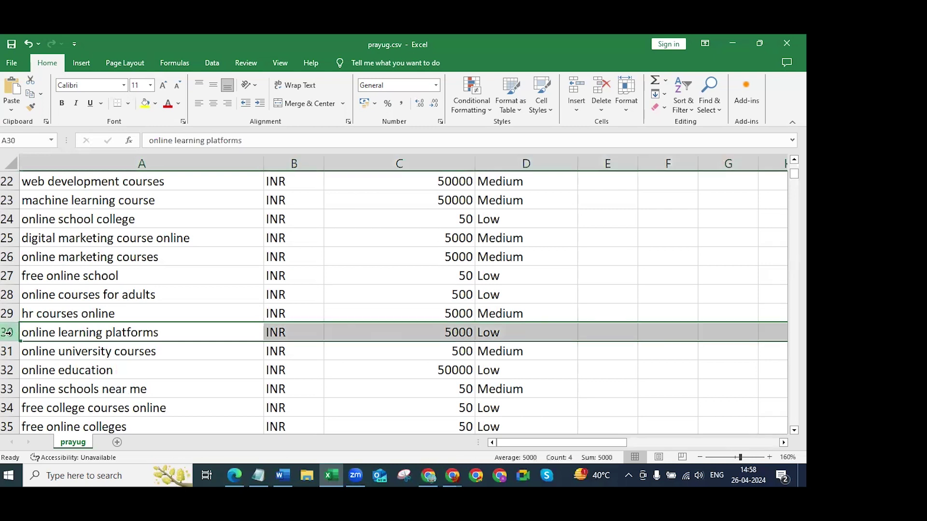
pyautogui.keyDown('ctrl'); pyautogui.click(8, 370); pyautogui.keyUp('ctrl')
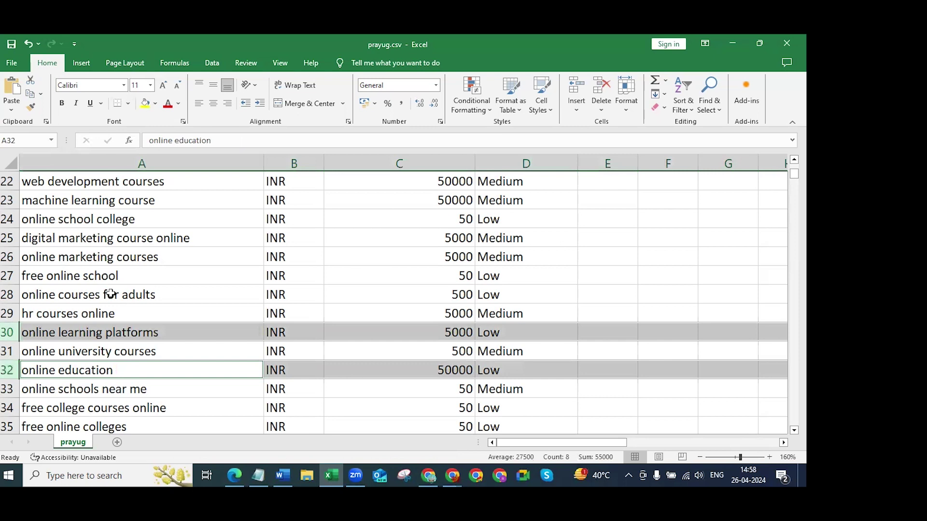
# - Select the entire row of the online learning keyword at the start of the keyword list
pyautogui.keyDown('ctrl'); pyautogui.scroll(-2, 111, 293); pyautogui.keyUp('ctrl')
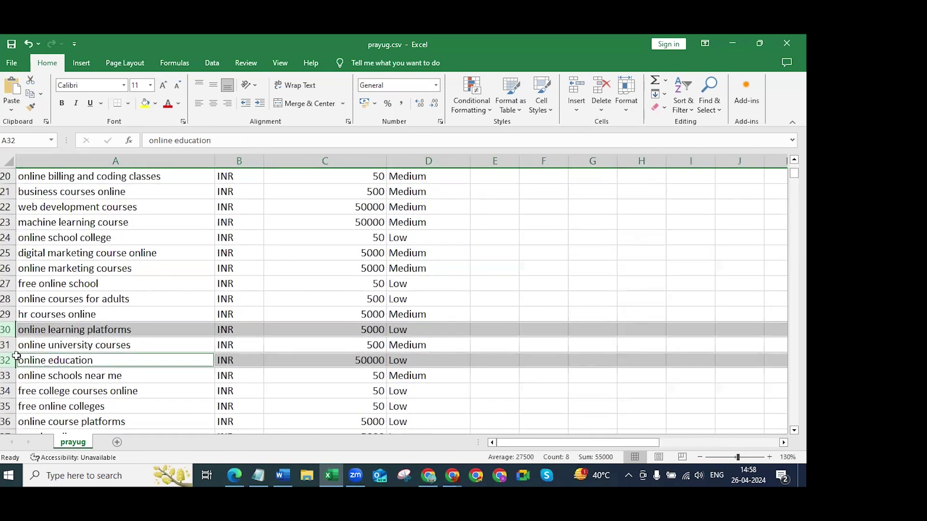
pyautogui.scroll(1, 16, 357)
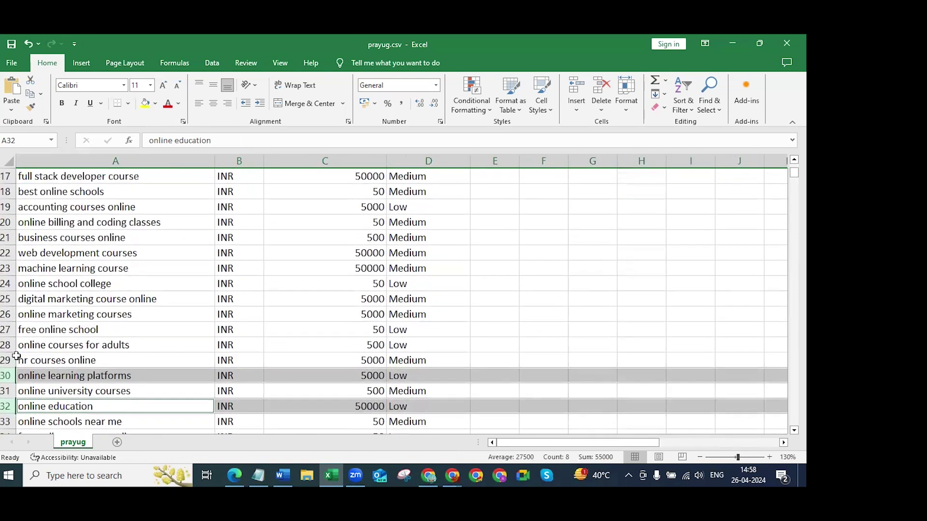
pyautogui.scroll(4, 16, 356)
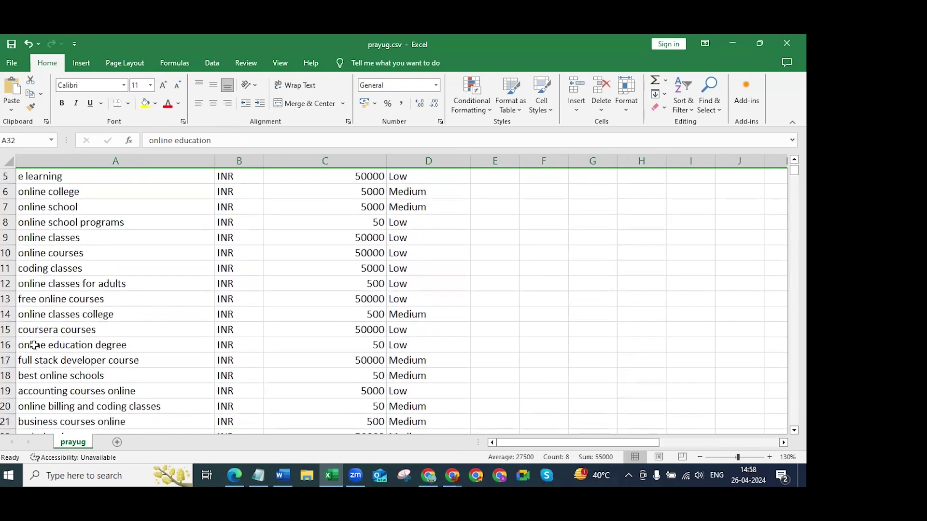
pyautogui.scroll(2, 30, 334)
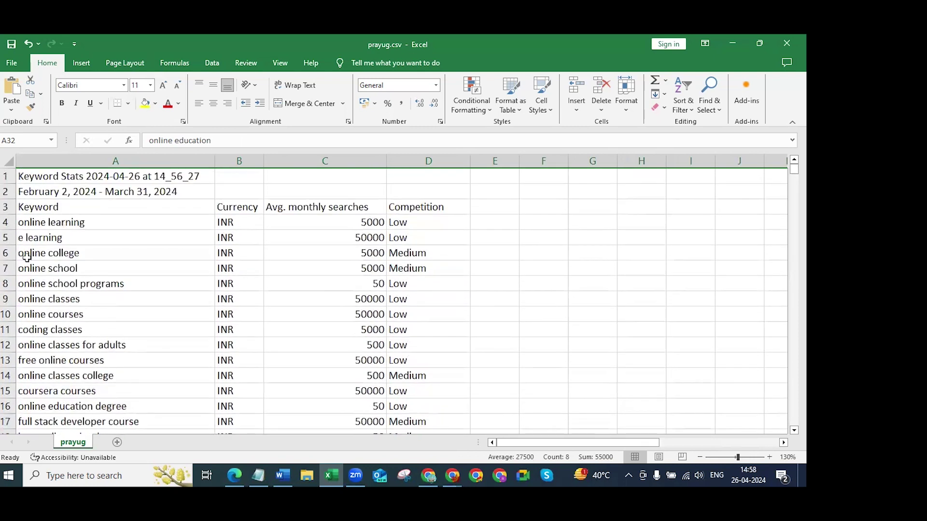
pyautogui.click(5, 223)
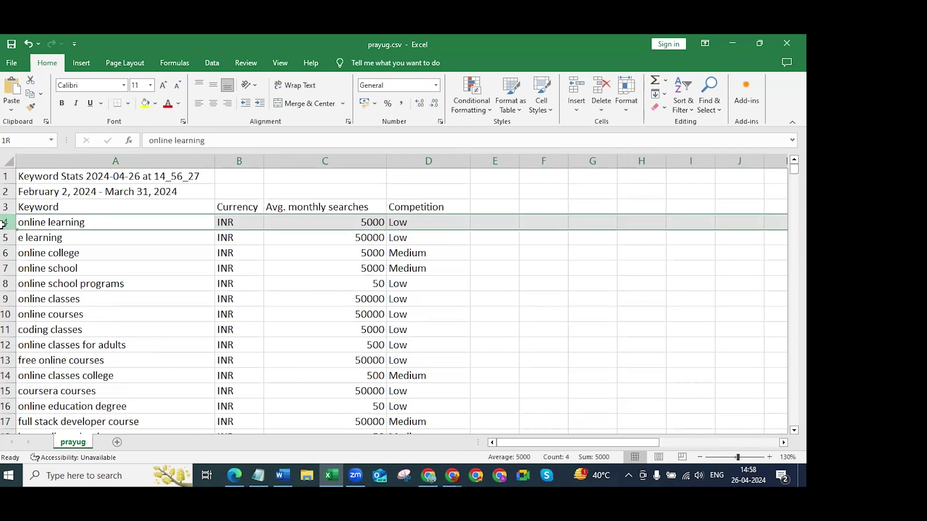
# - Examine the keyword list down past row 100, comparing average monthly searches with competition levels
pyautogui.scroll(-2, 43, 341)
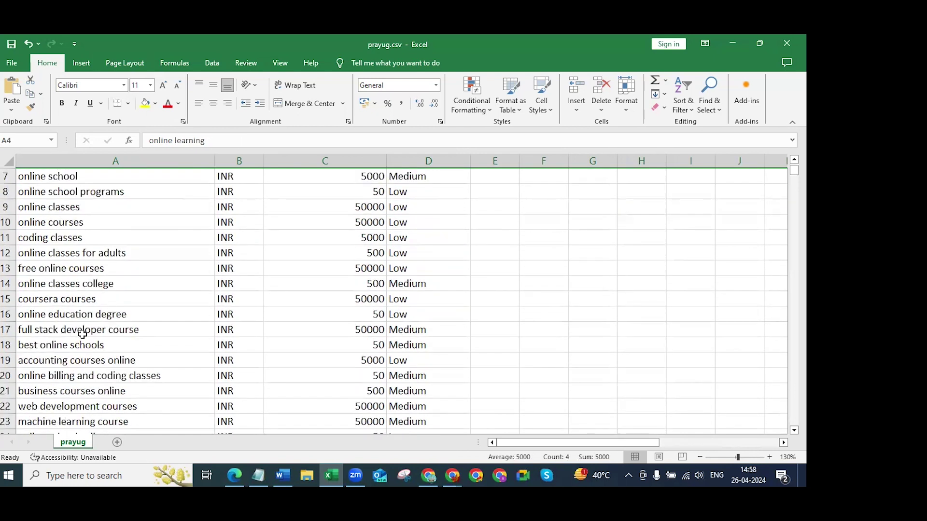
pyautogui.scroll(2, 145, 297)
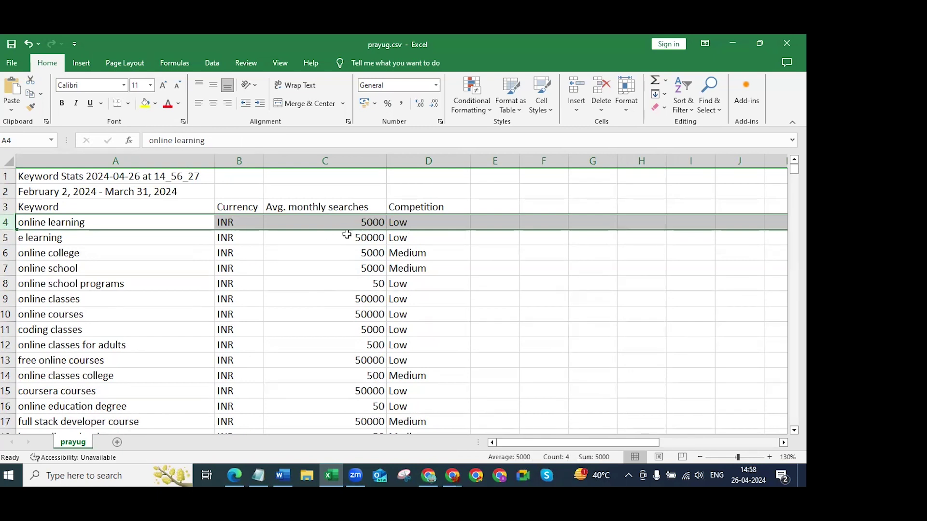
pyautogui.scroll(-7, 313, 323)
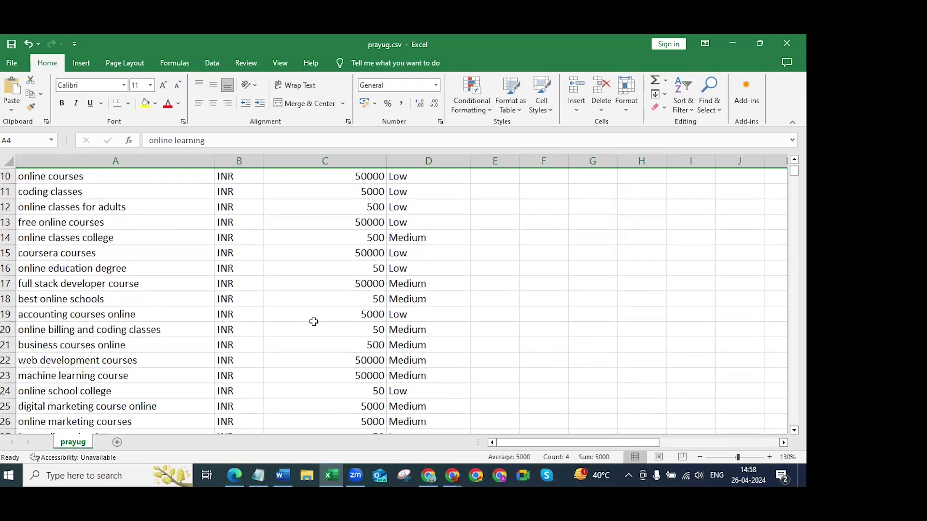
pyautogui.scroll(-3, 314, 328)
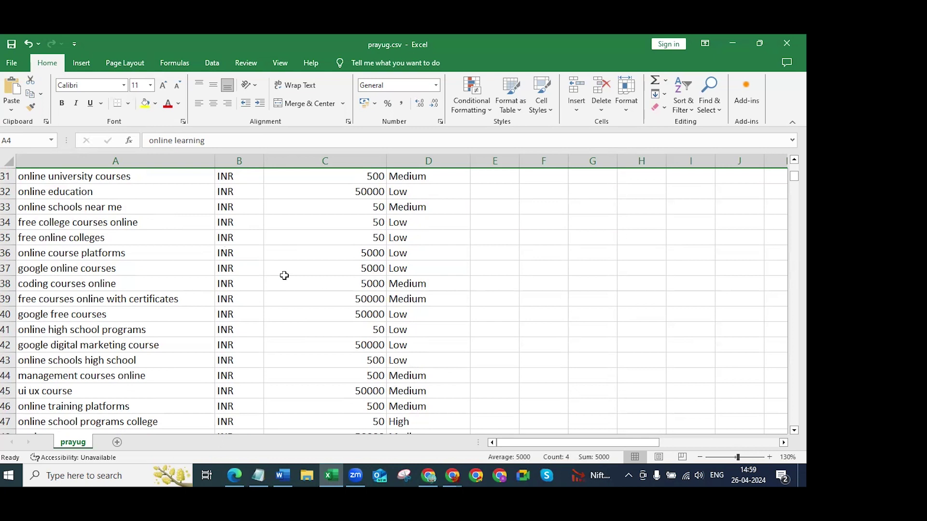
pyautogui.scroll(8, 437, 272)
pyautogui.scroll(2, 436, 272)
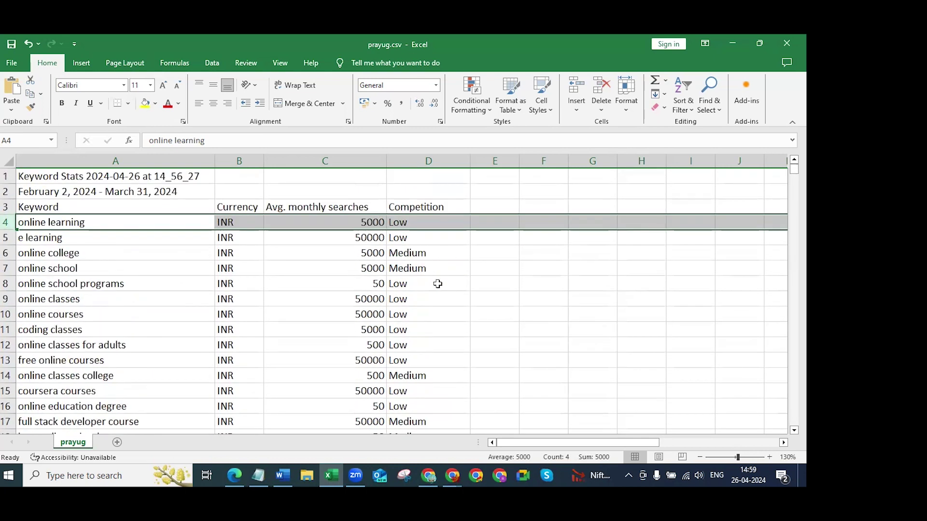
pyautogui.scroll(-20, 438, 284)
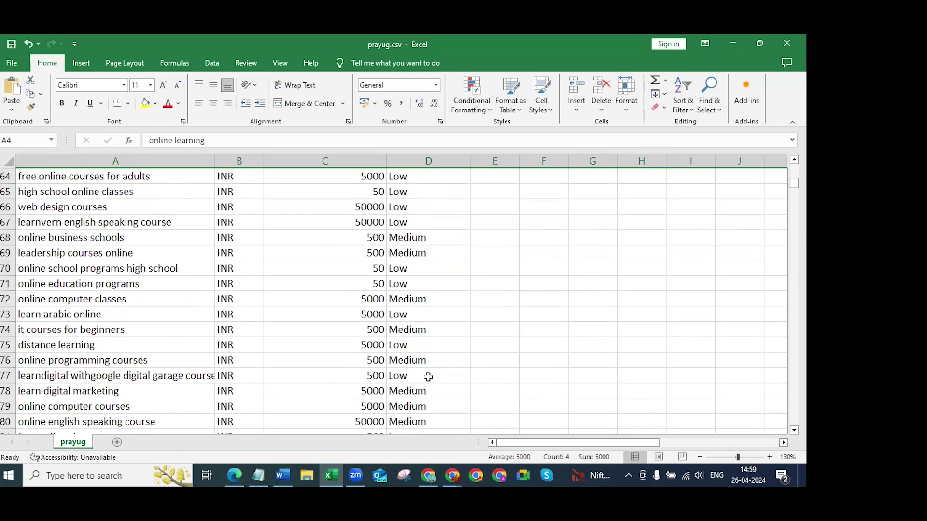
pyautogui.scroll(3, 434, 316)
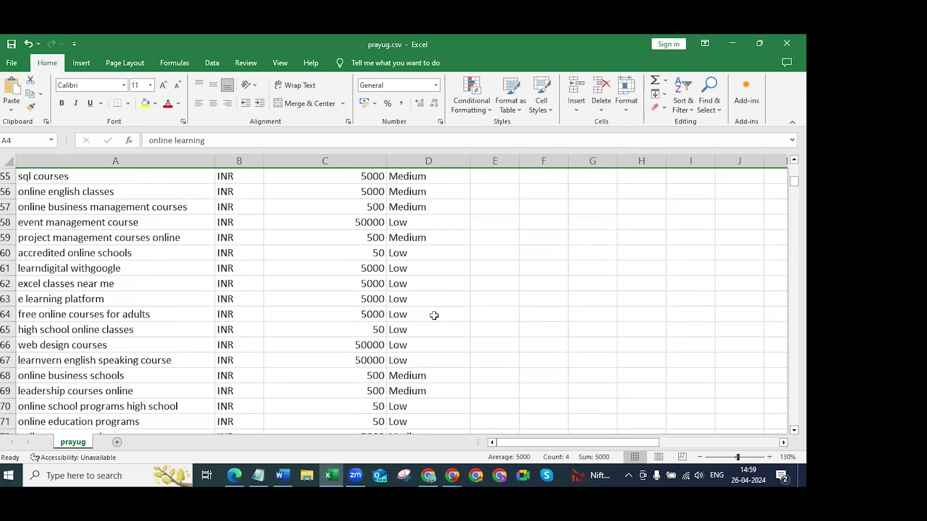
pyautogui.scroll(15, 437, 312)
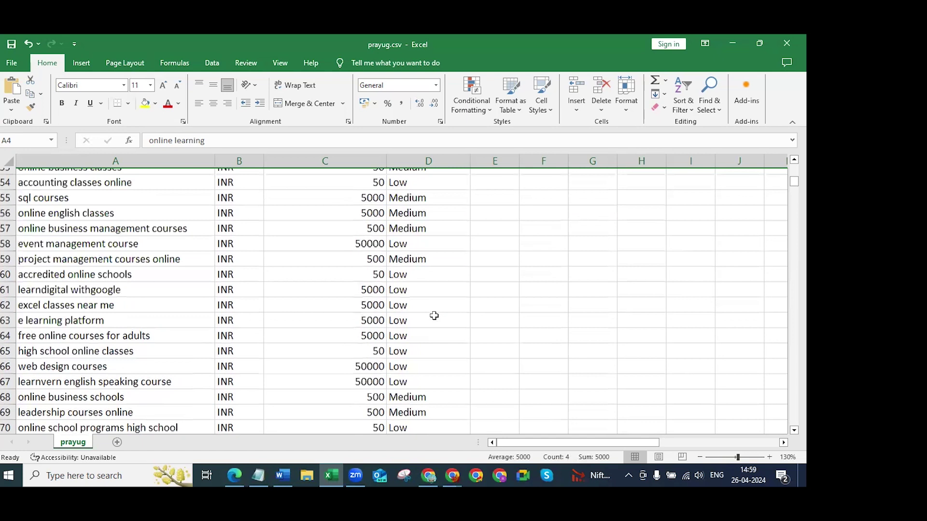
pyautogui.scroll(3, 448, 307)
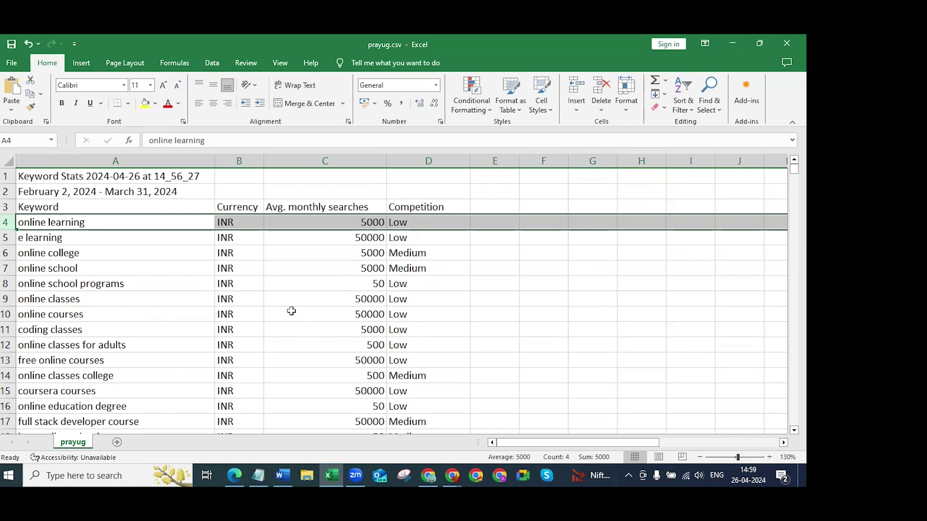
pyautogui.scroll(-4, 298, 303)
pyautogui.scroll(-20, 299, 303)
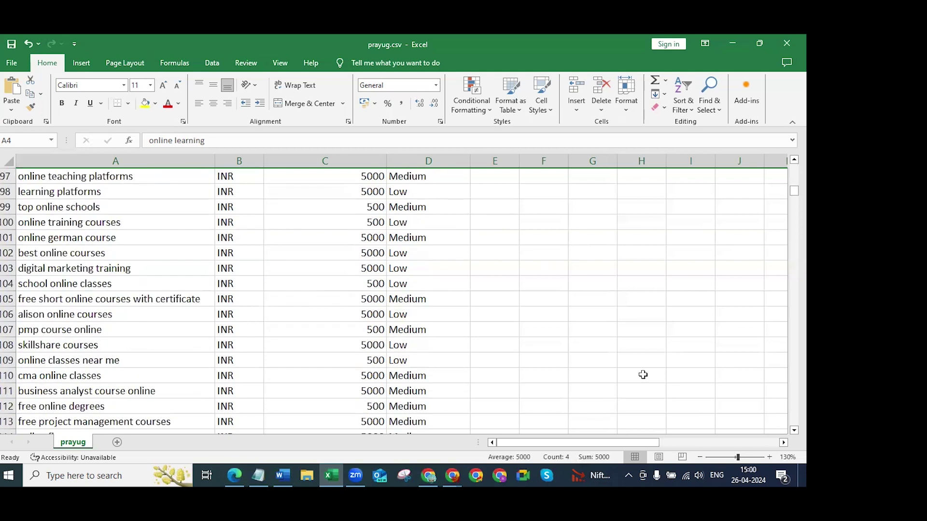
# - Switch to Chrome, search Google for "online learning" in a new tab and look over the results and Keyword Surfer ideas
pyautogui.click(732, 44)
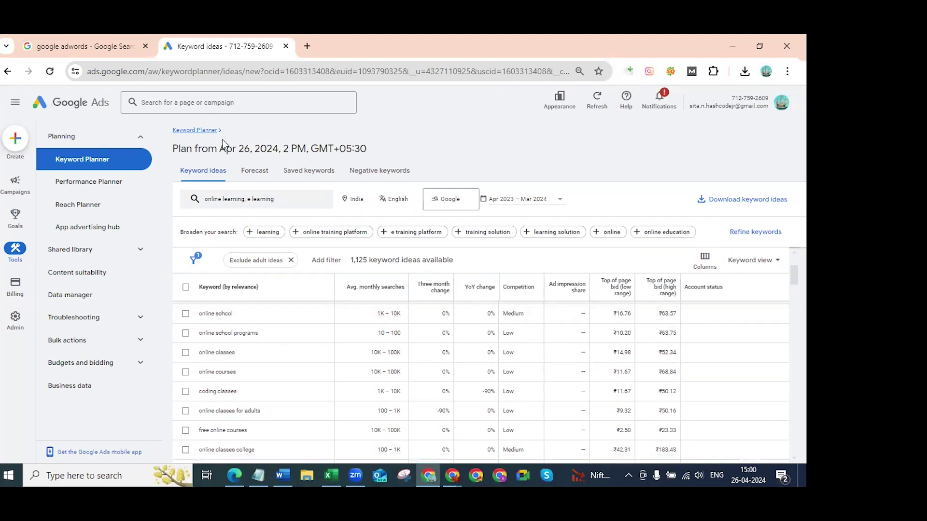
pyautogui.click(307, 46)
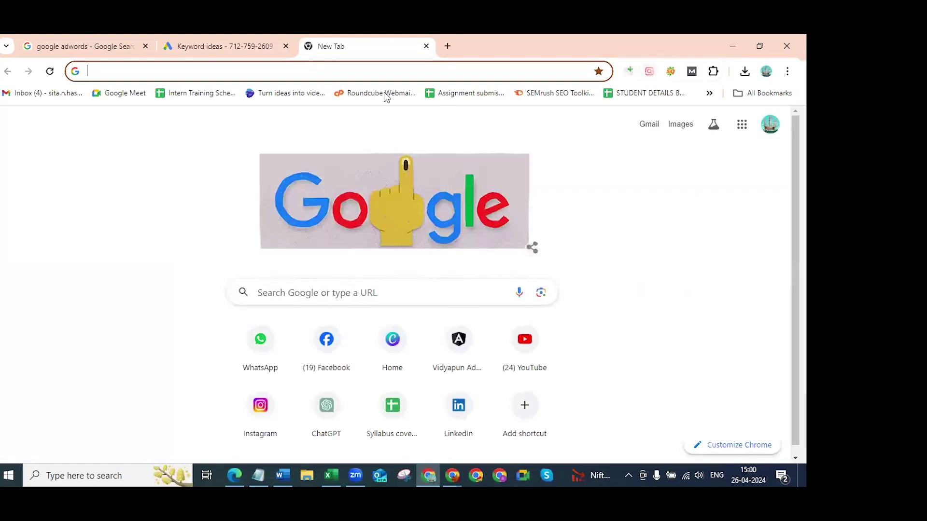
pyautogui.click(363, 71)
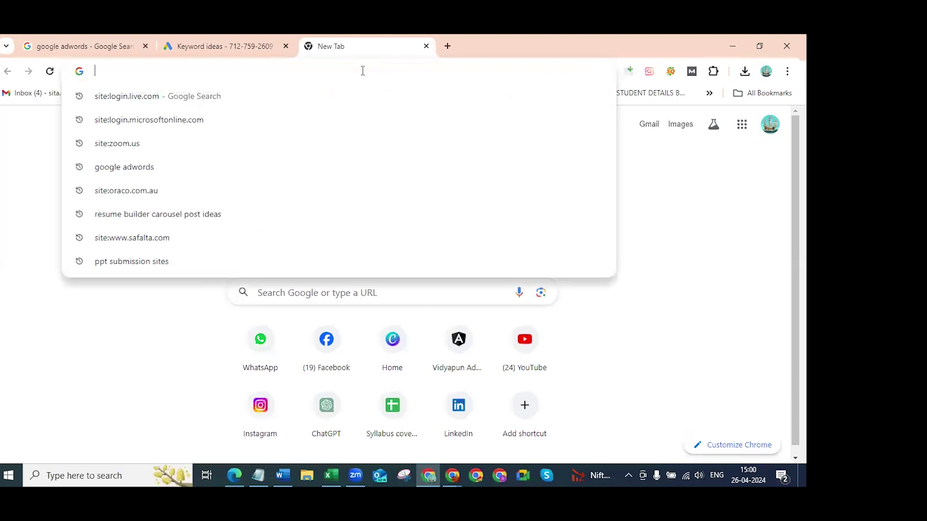
pyautogui.write('online')
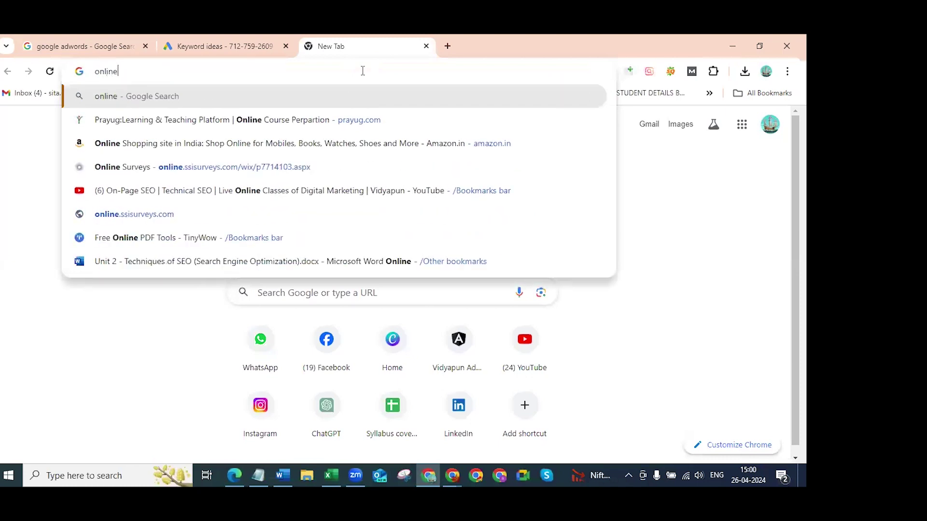
pyautogui.write(' learning')
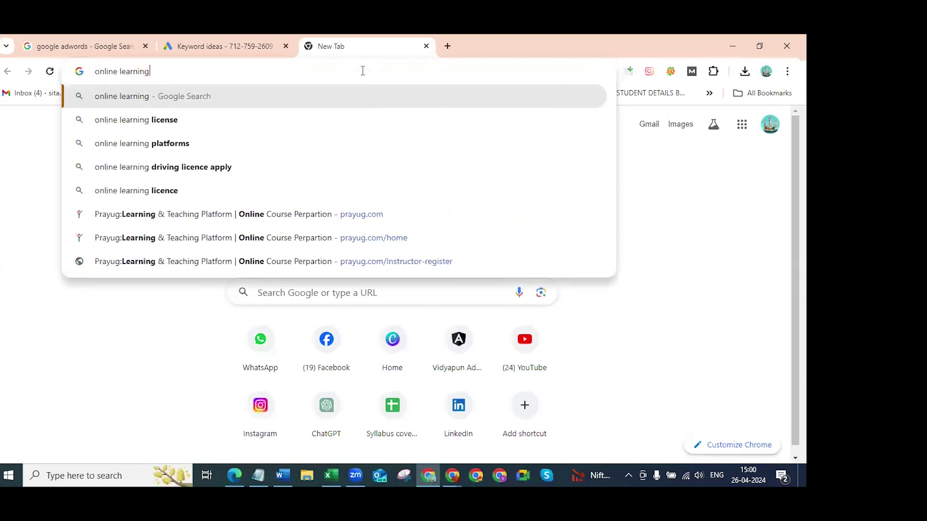
pyautogui.press('Return')
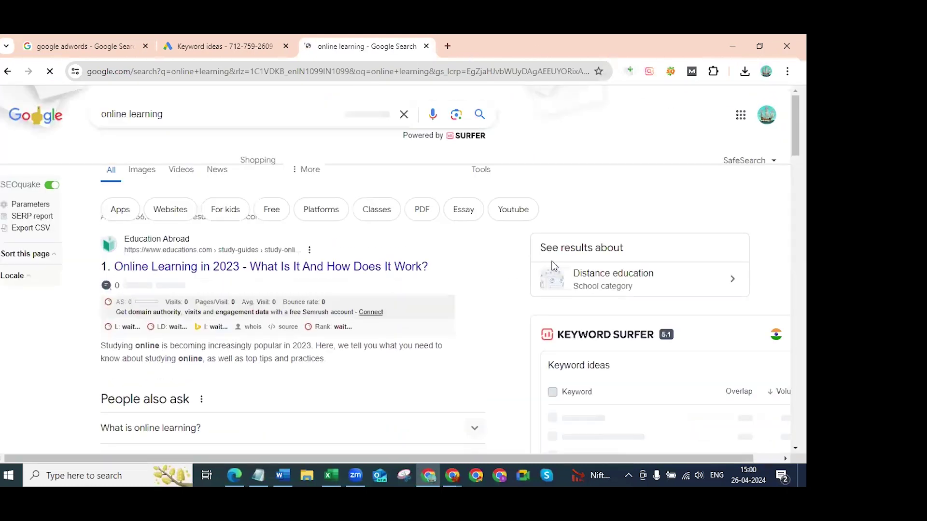
pyautogui.scroll(-3, 652, 205)
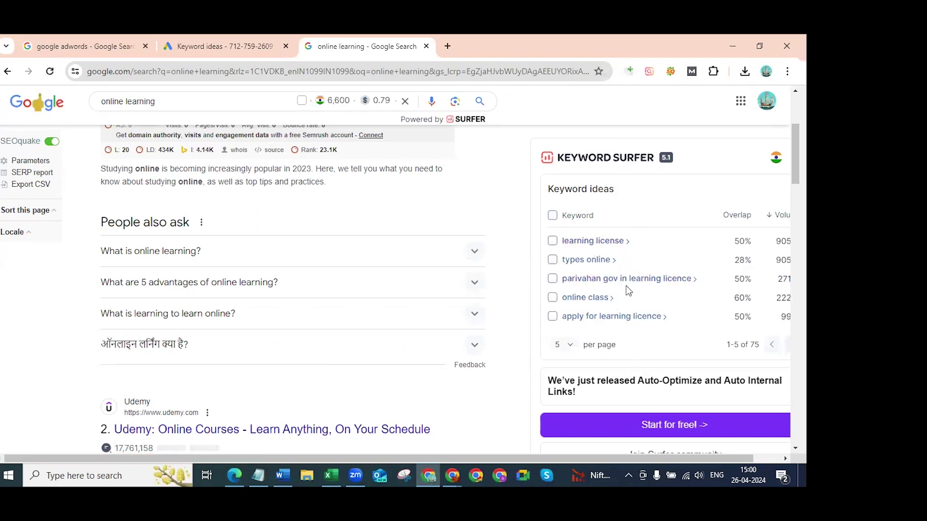
pyautogui.scroll(2, 573, 223)
pyautogui.scroll(1, 573, 224)
# - Extend the Google search to "online learning platform" and look over the results
pyautogui.click(172, 111)
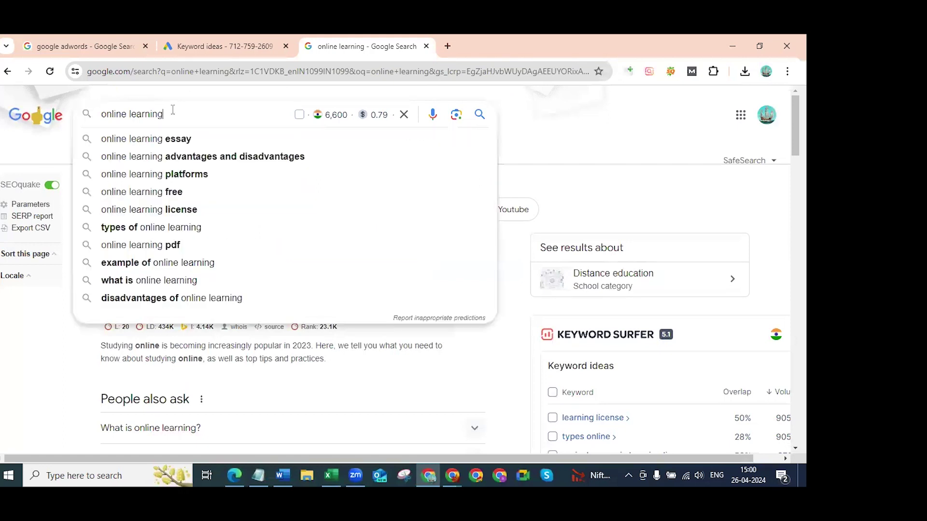
pyautogui.write('pl')
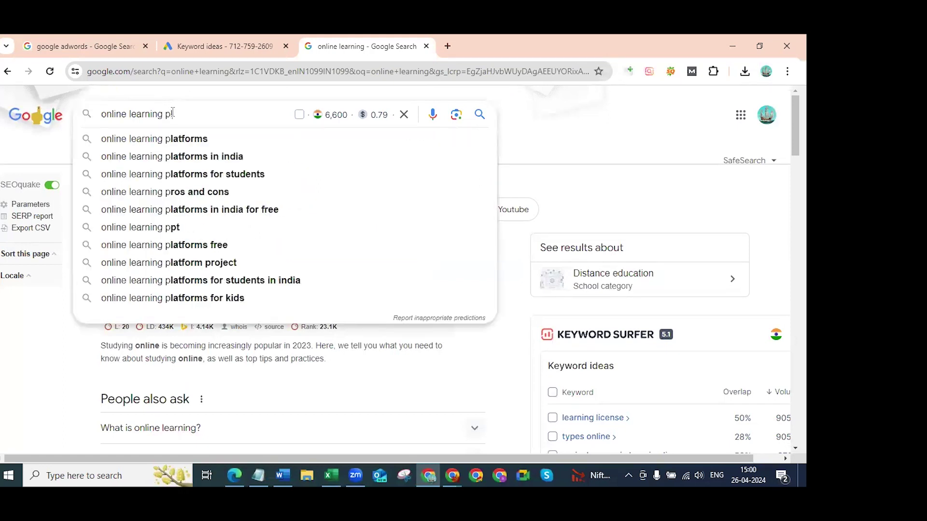
pyautogui.write('atform')
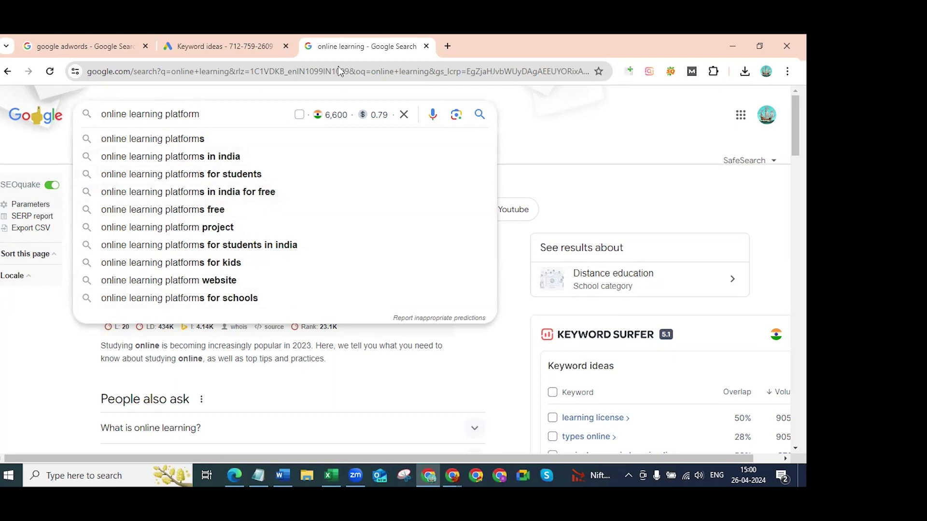
pyautogui.press('Return')
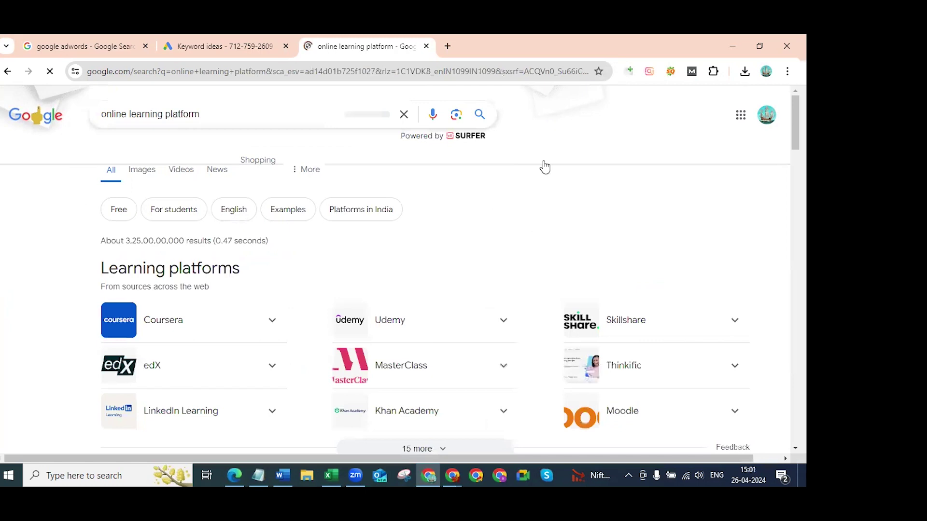
pyautogui.scroll(-5, 544, 165)
pyautogui.scroll(6, 523, 206)
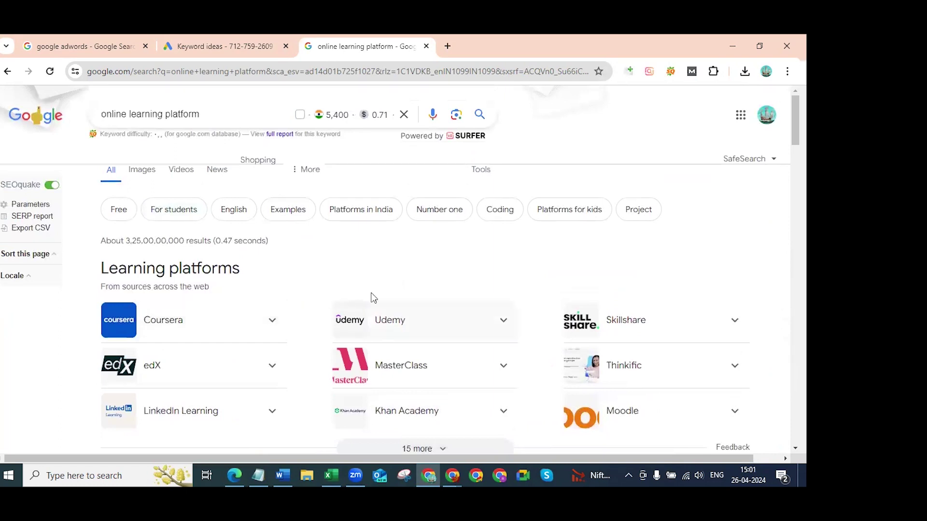
# - Replace the Google query with "digotal marketing course" and run the search
pyautogui.tripleClick(211, 114)
pyautogui.write('dihi')
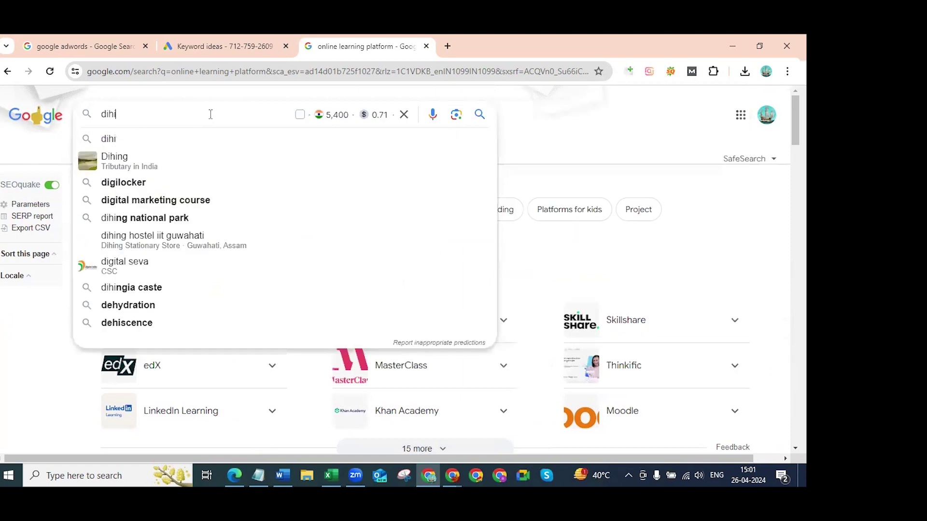
pyautogui.press('BackSpace')
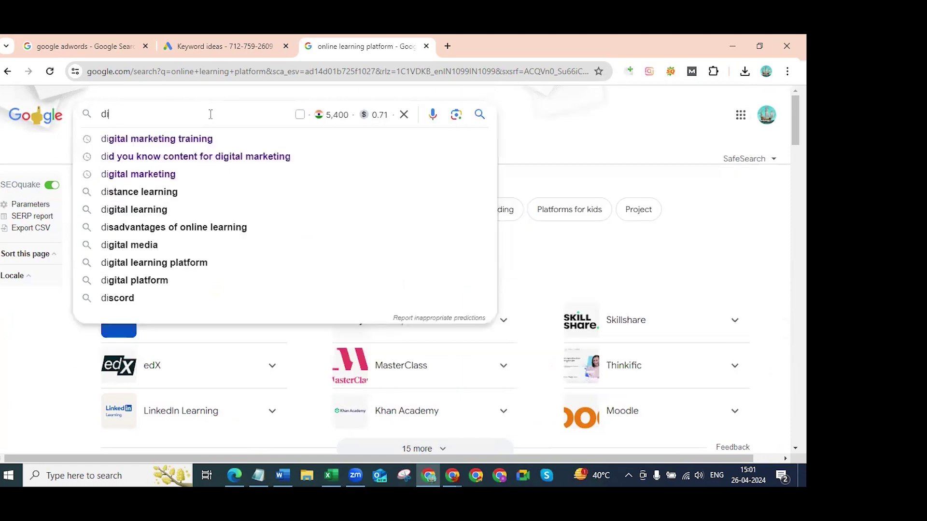
pyautogui.write('gotal ')
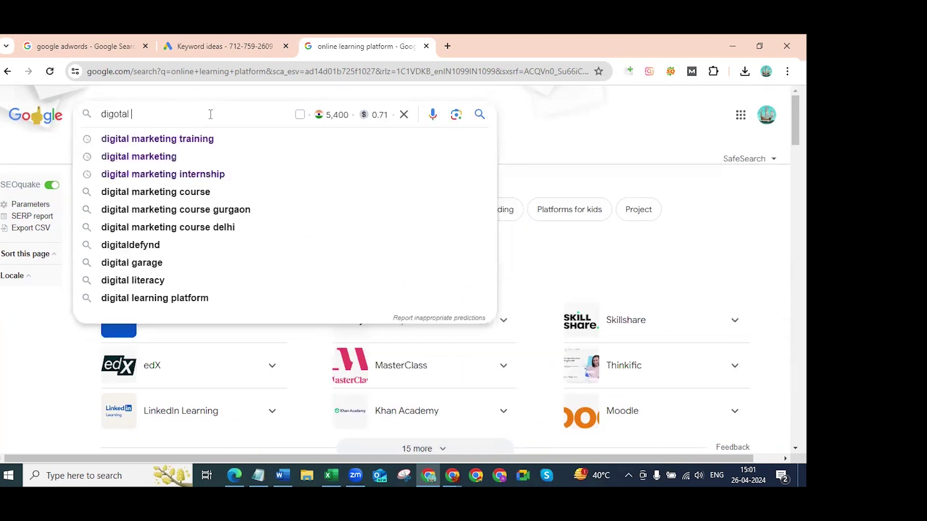
pyautogui.write('marketing ')
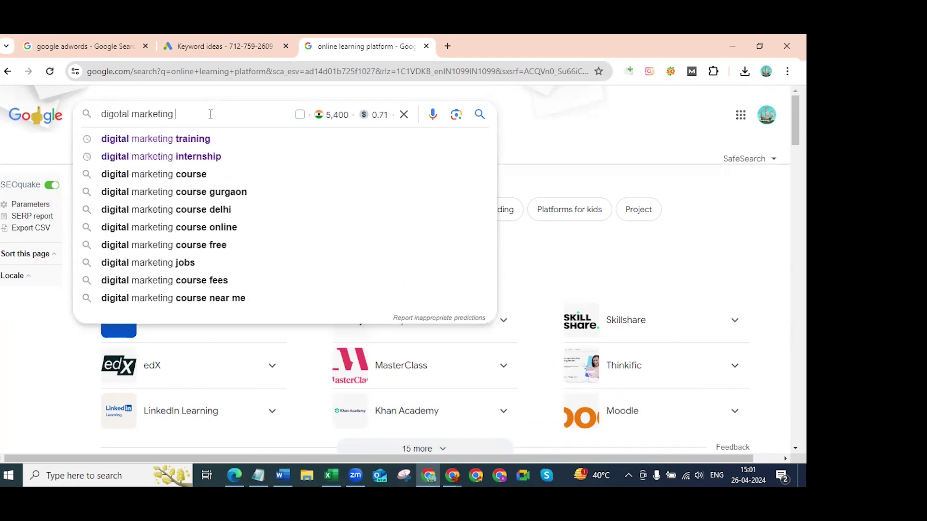
pyautogui.write('course')
pyautogui.press('Return')
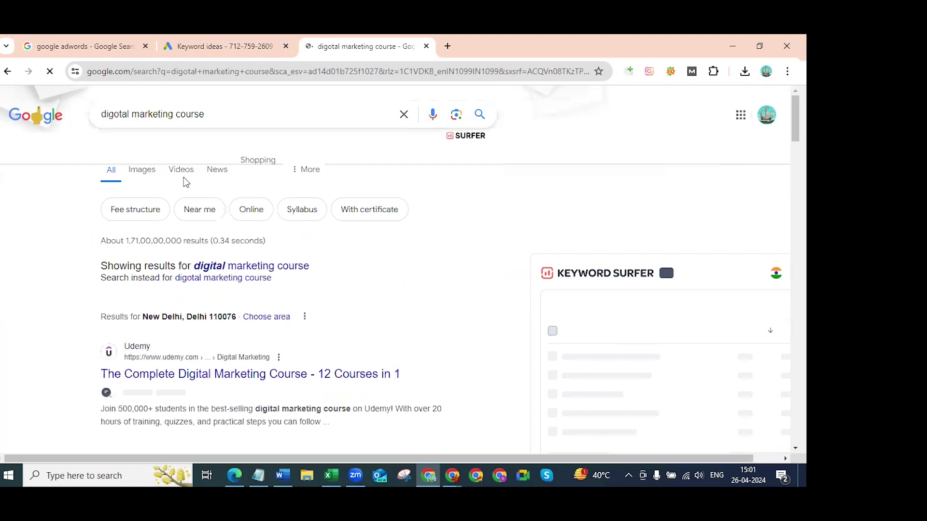
# - Look over the Google results and Keyword Surfer ideas for the digital marketing course query, and return to the Keyword Planner page
pyautogui.click(228, 115)
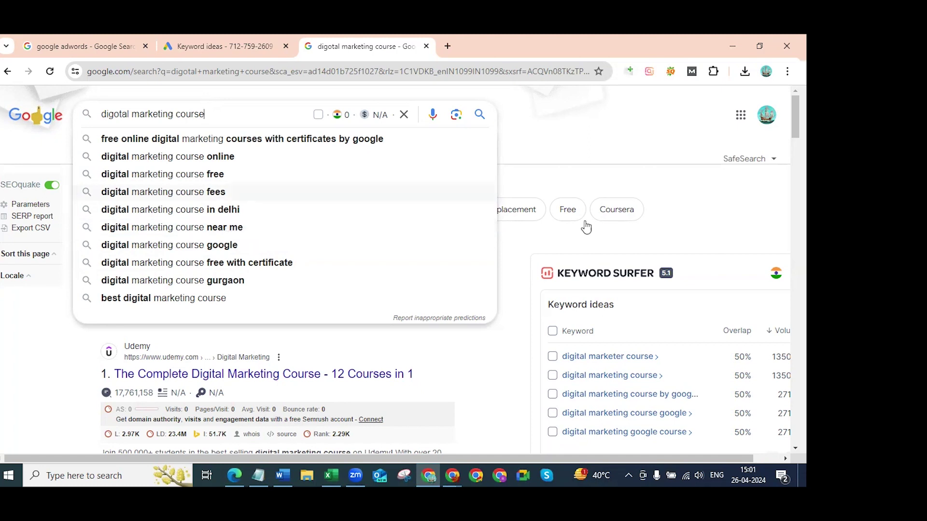
pyautogui.click(727, 232)
pyautogui.scroll(-2, 688, 247)
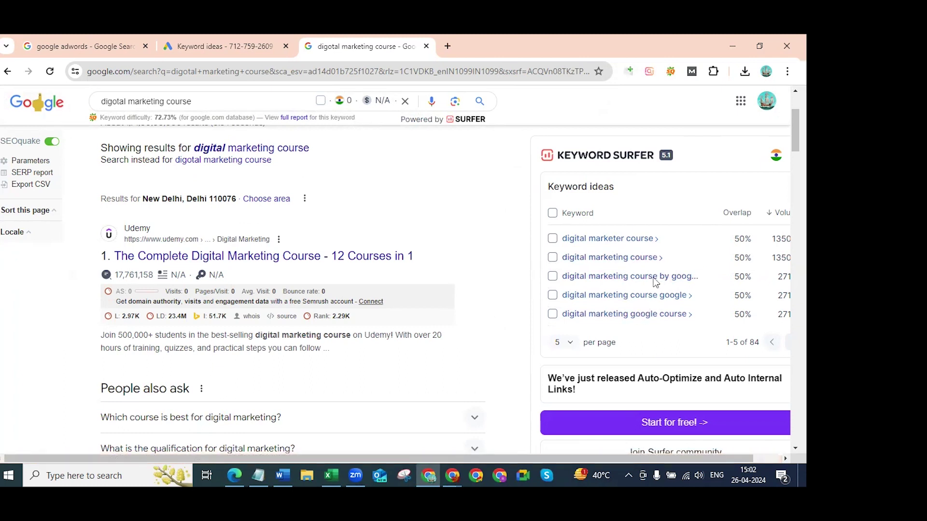
pyautogui.scroll(2, 611, 346)
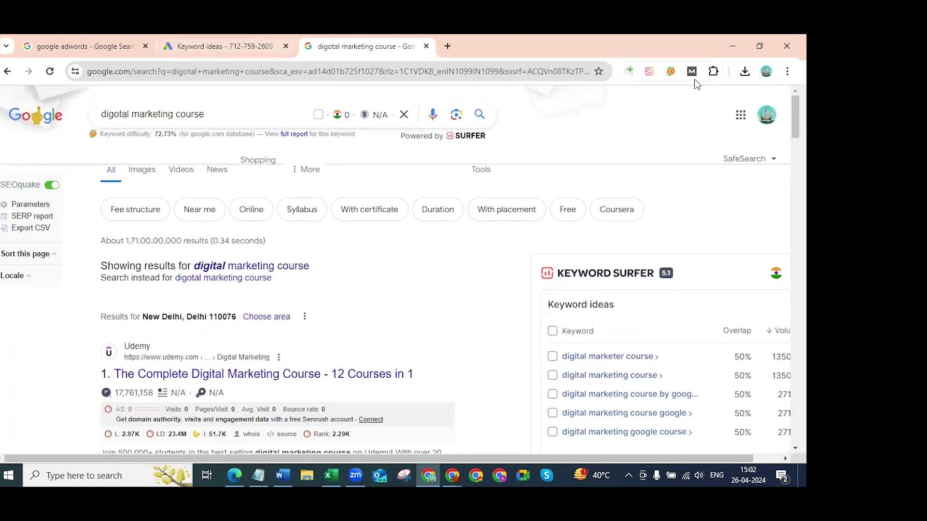
pyautogui.click(233, 50)
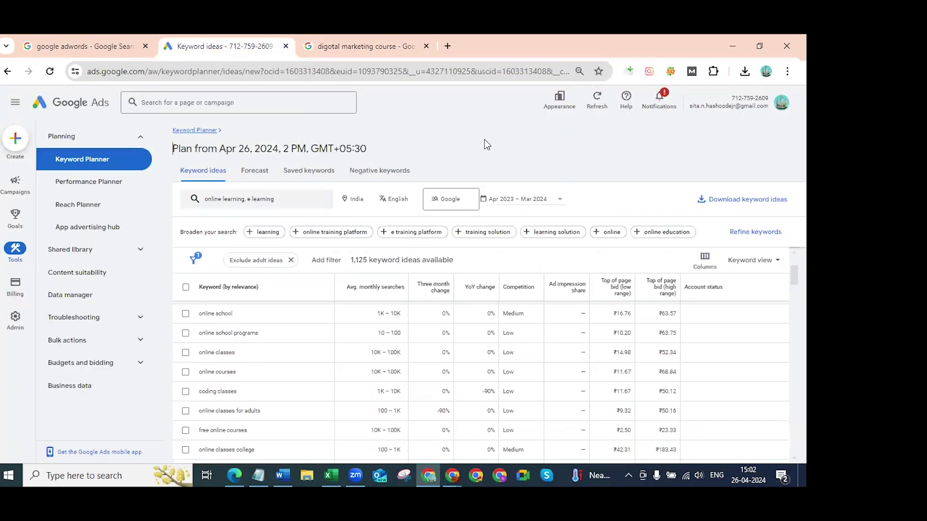
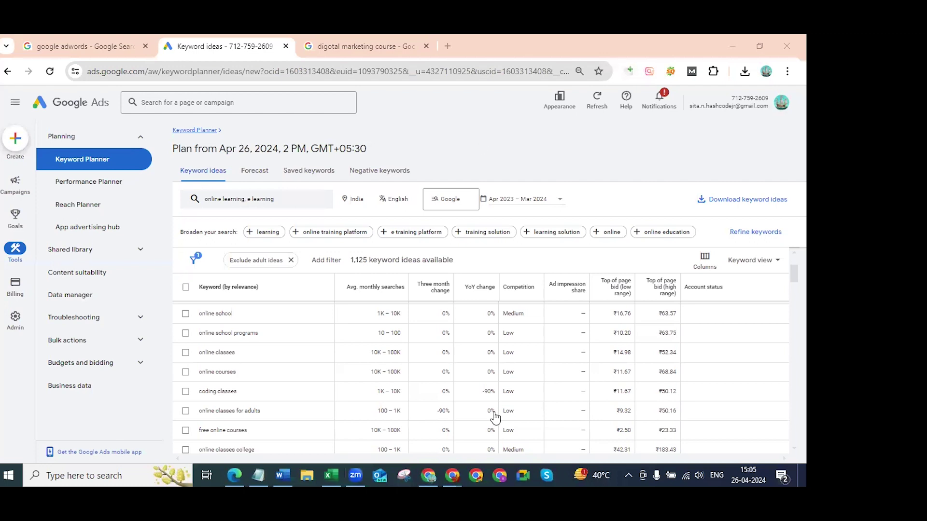
# - Switch to the Chrome window with the SlideShare upload and open ChatGPT in its empty tab
pyautogui.moveTo(454, 469)
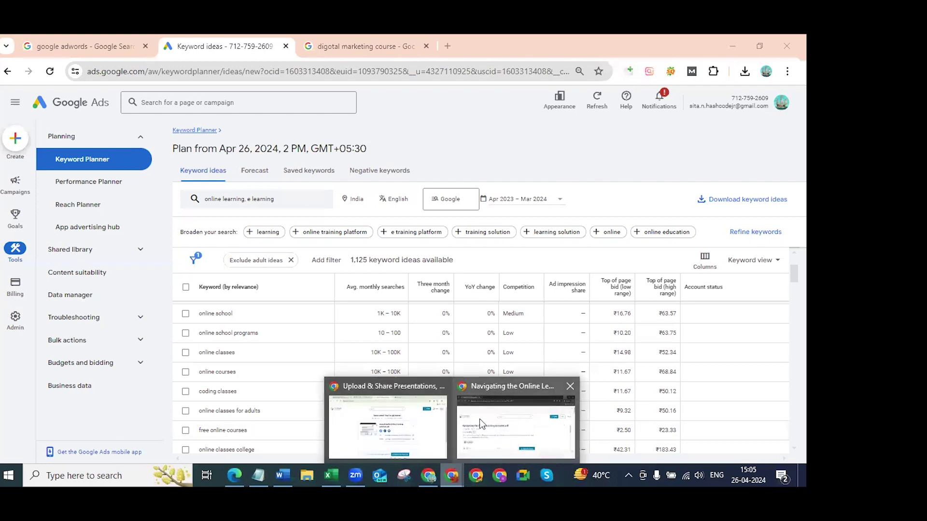
pyautogui.click(411, 422)
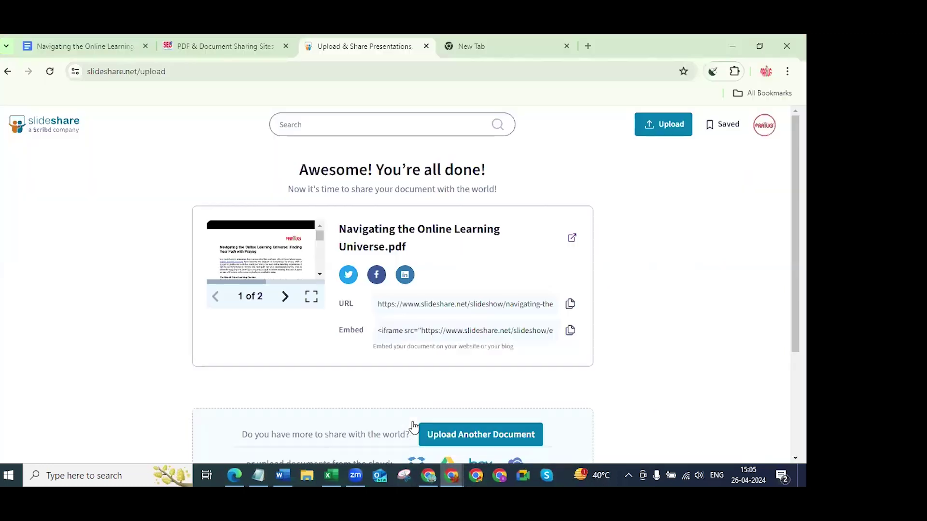
pyautogui.click(530, 46)
pyautogui.write('chat.openai.com/c/e362415a-c424-4e8b-8dfb-a7cf449f18ad')
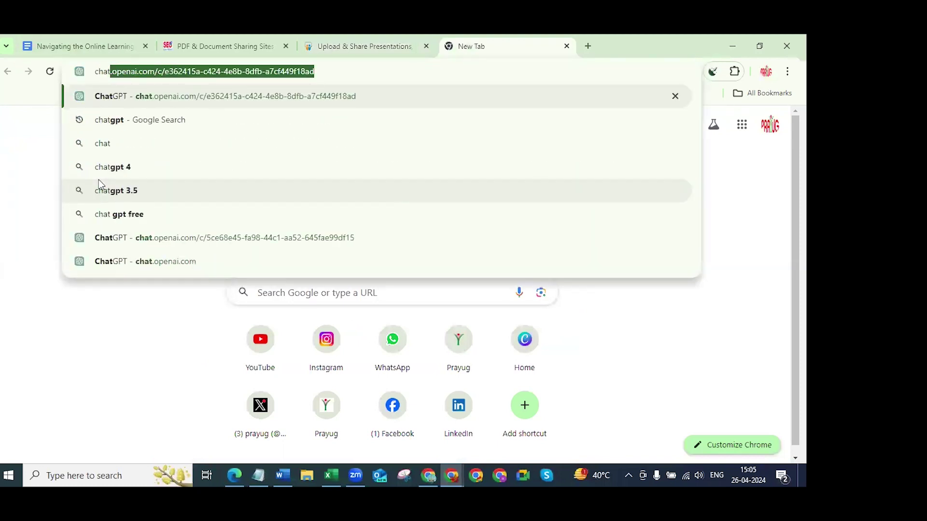
pyautogui.press('Return')
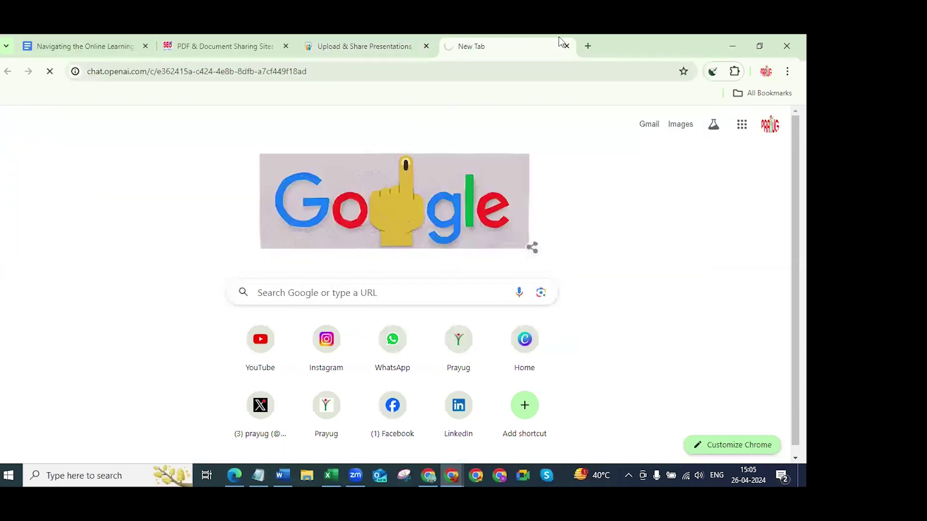
# - Copy the keyword "online learning courses" from the Notepad list and return to the ChatGPT window
pyautogui.click(260, 476)
pyautogui.click(206, 135)
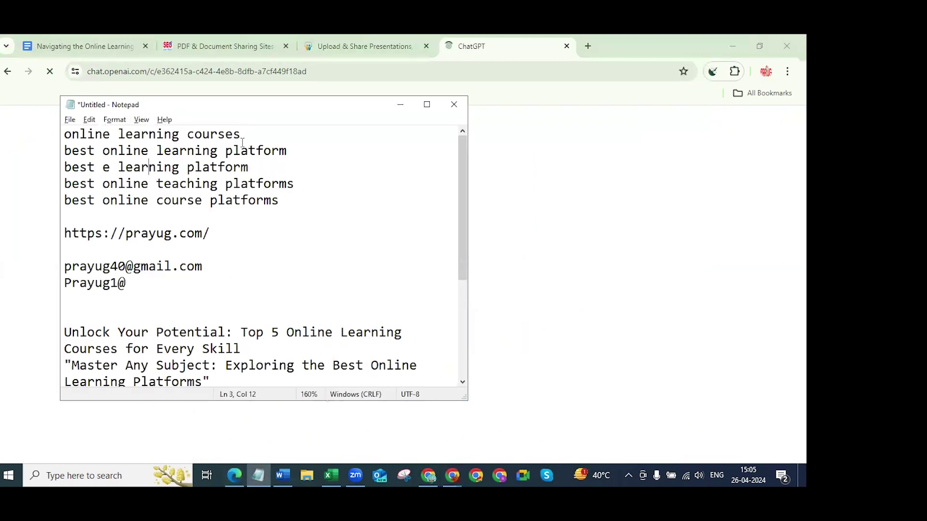
pyautogui.moveTo(245, 134); pyautogui.dragTo(62, 137)
pyautogui.hotkey('ctrl', 'c')
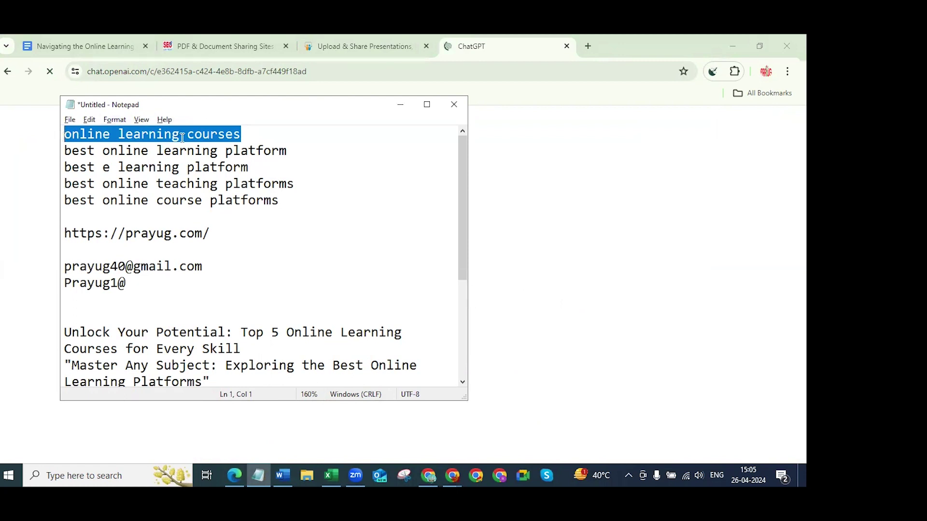
pyautogui.click(542, 215)
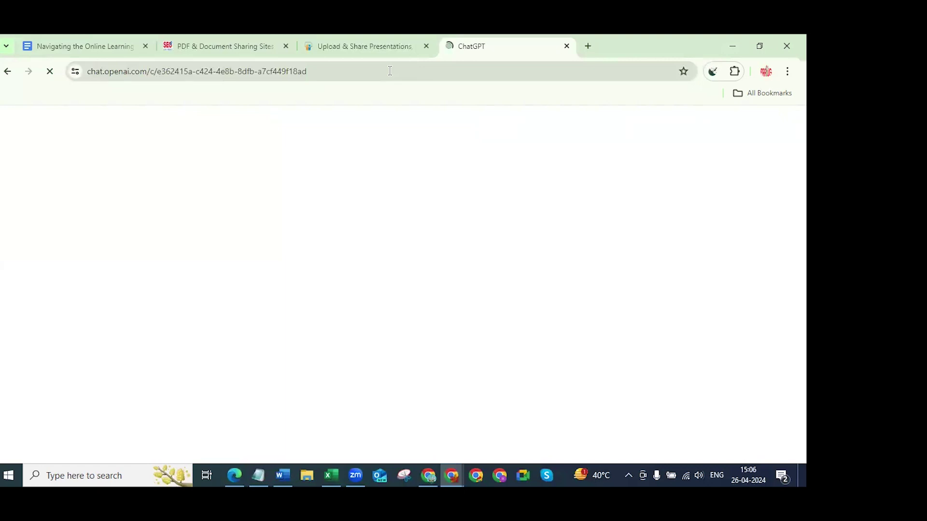
pyautogui.click(360, 474)
pyautogui.click(360, 475)
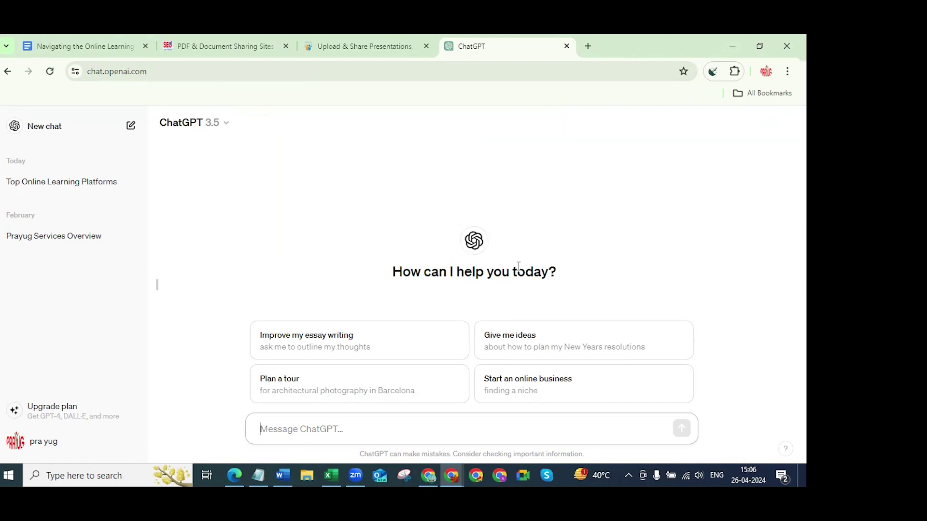
# - Send ChatGPT the prompt "write a 3 title using this keyword online learning courses"
pyautogui.hotkey('ctrl', 'v')
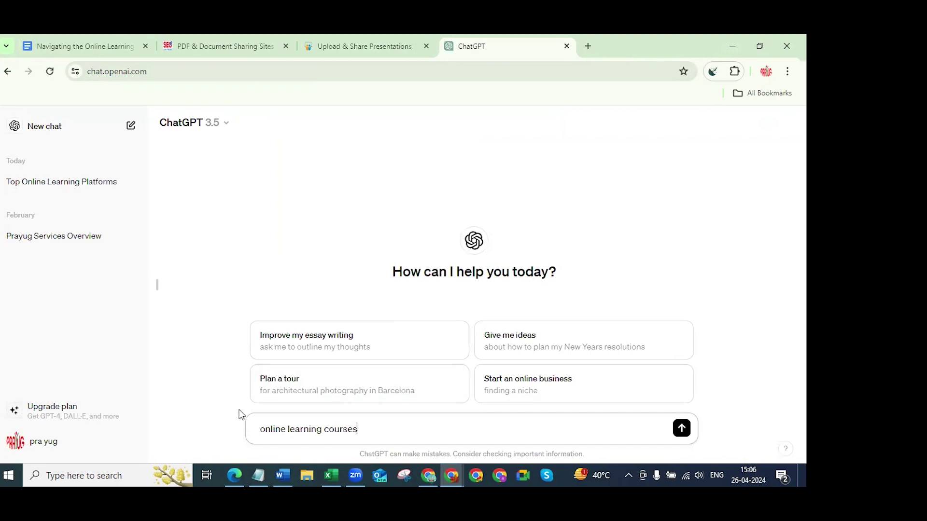
pyautogui.write('write')
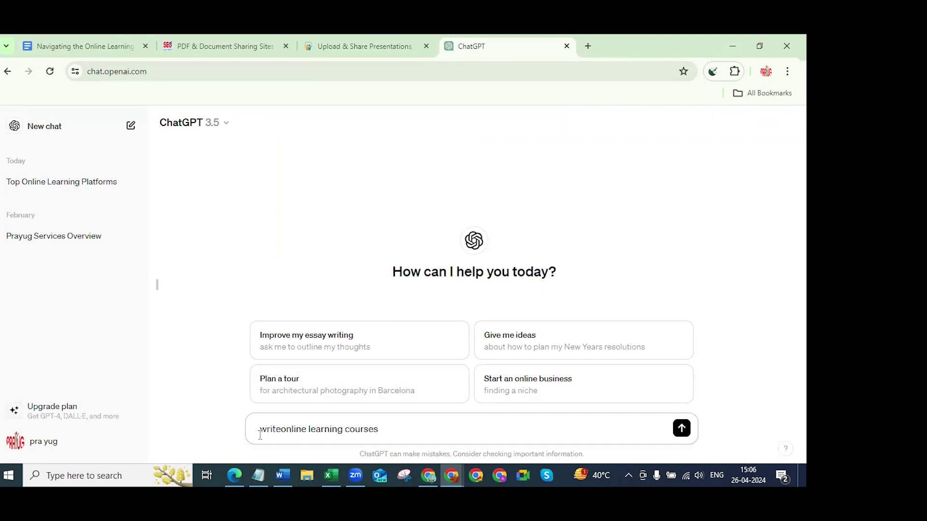
pyautogui.write(' a ')
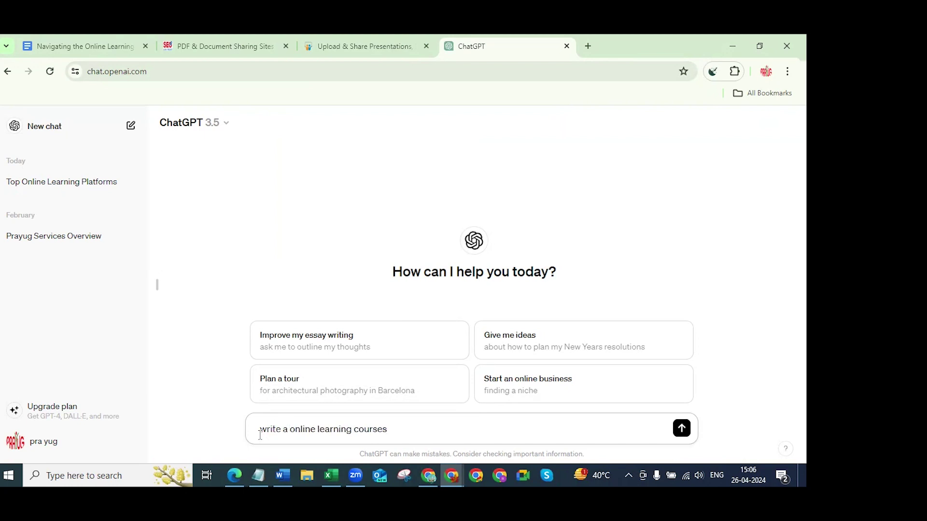
pyautogui.write('3 title')
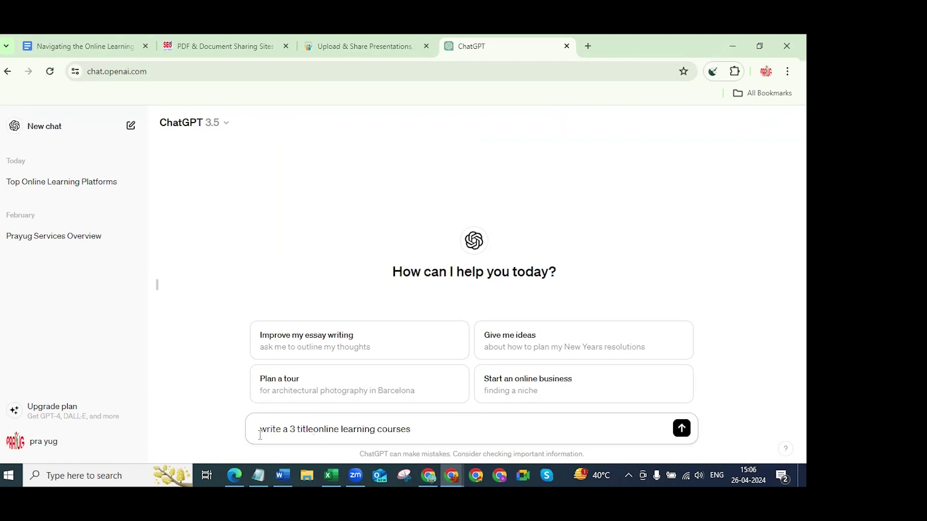
pyautogui.write(' using ')
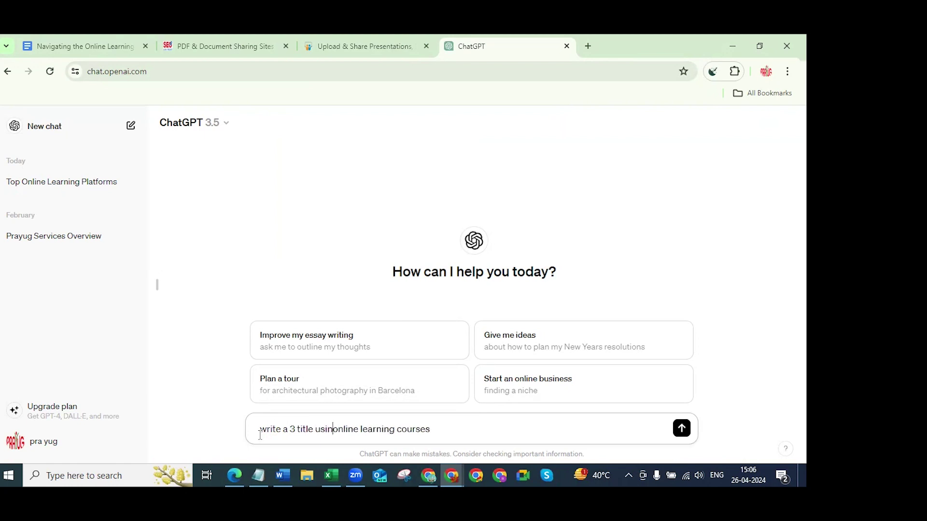
pyautogui.write('this')
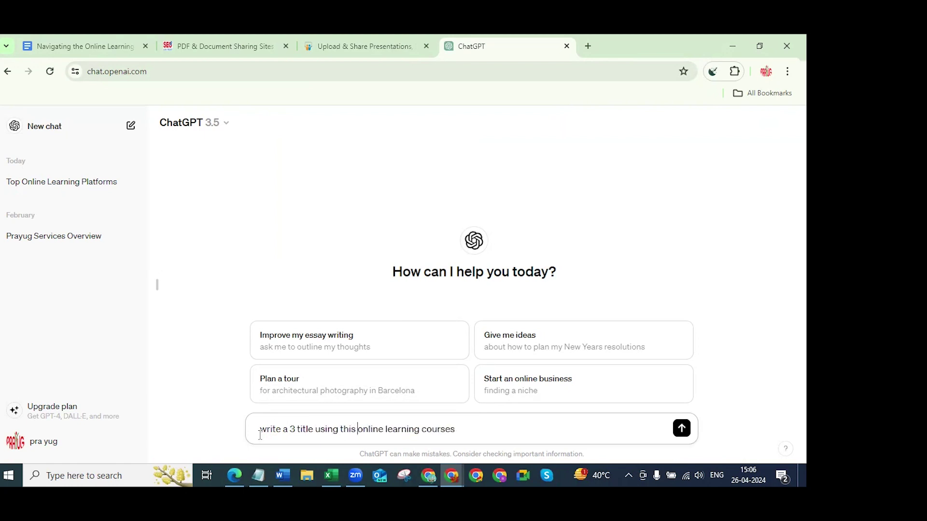
pyautogui.write(' keyword')
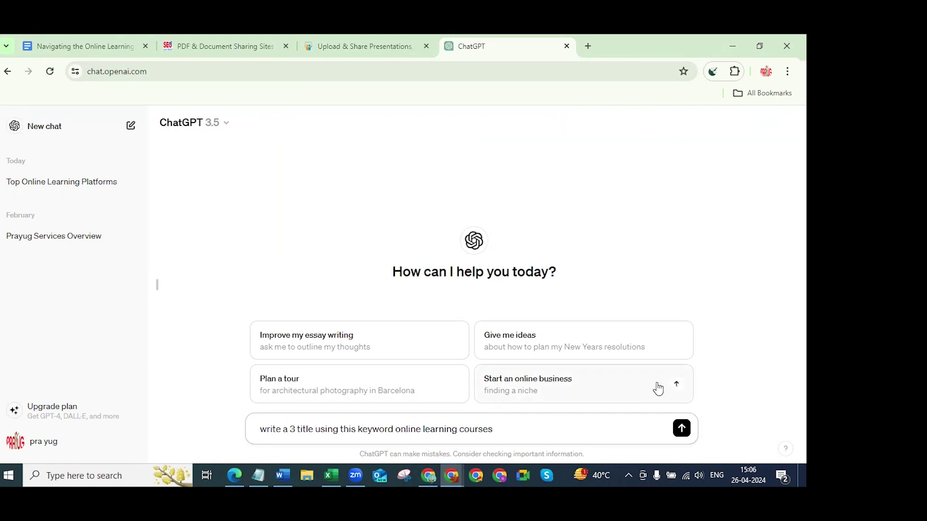
pyautogui.click(681, 428)
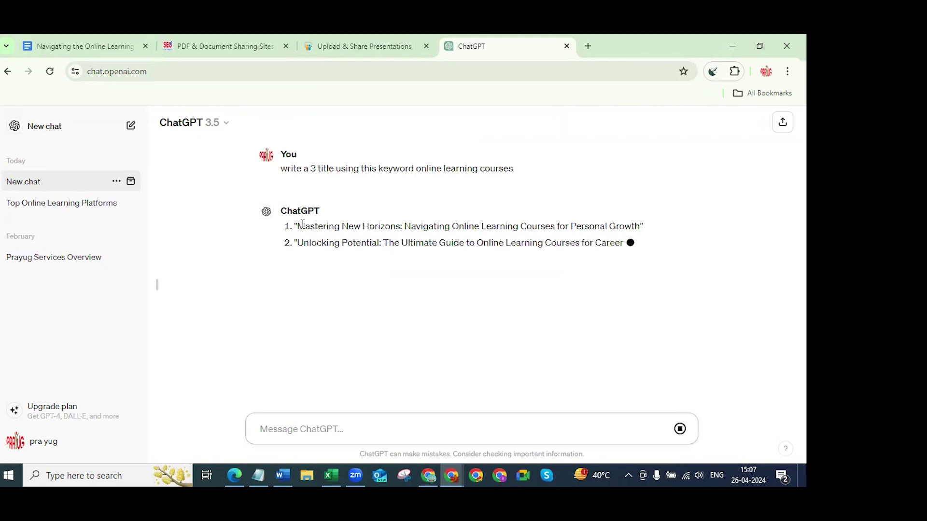
# - Replace the old titles in Notepad with ChatGPT's first title, "Mastering New Horizons: Navigating Online Learning Courses for Personal Growth"
pyautogui.moveTo(296, 226); pyautogui.dragTo(641, 230)
pyautogui.hotkey('ctrl', 'c')
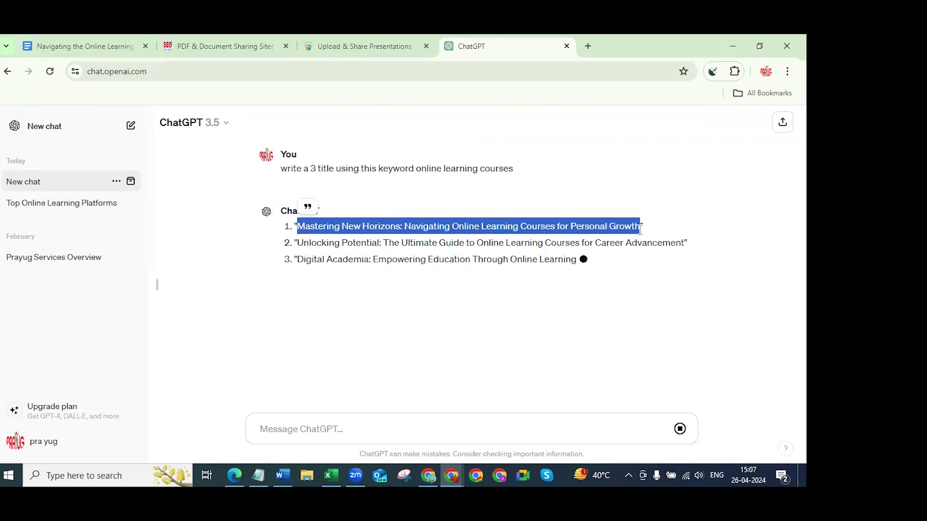
pyautogui.click(248, 469)
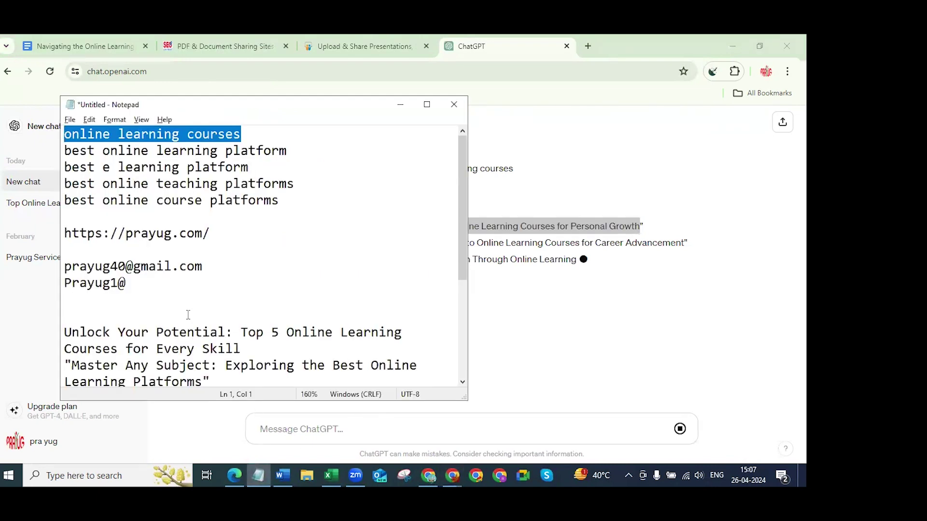
pyautogui.moveTo(64, 332); pyautogui.dragTo(289, 447)
pyautogui.press('BackSpace')
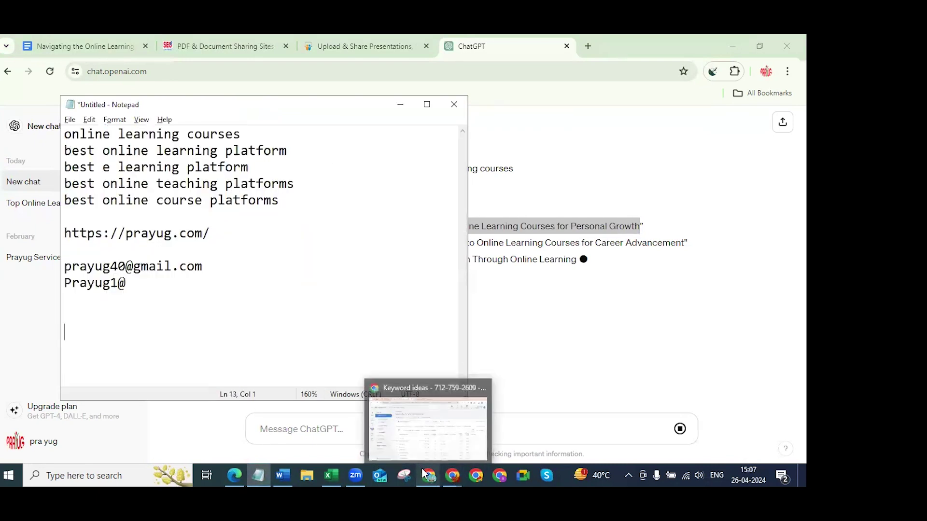
pyautogui.hotkey('ctrl', 'v')
pyautogui.click(585, 364)
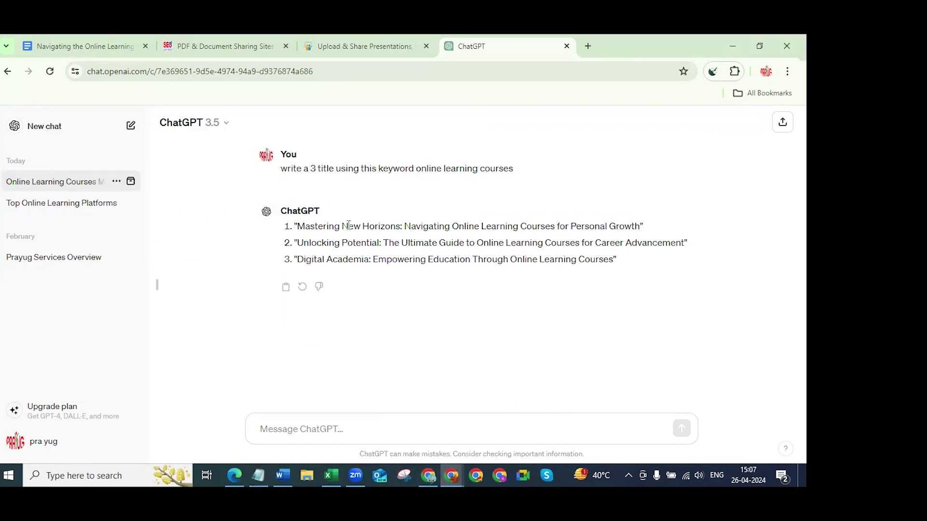
pyautogui.moveTo(298, 226); pyautogui.dragTo(290, 229)
pyautogui.click(334, 225)
pyautogui.moveTo(289, 187)
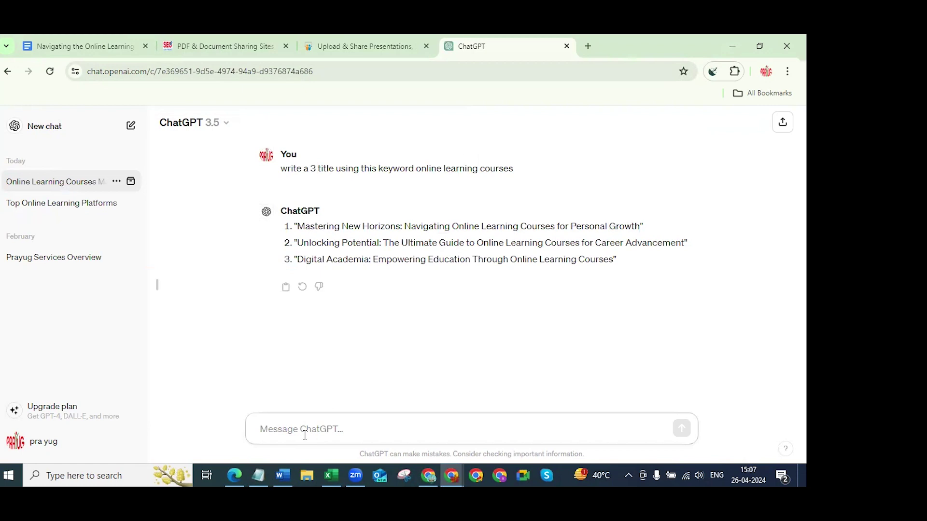
# - Ask ChatGPT to "write a 300 word content for this topic", appending the title copied from Notepad
pyautogui.write('write a ')
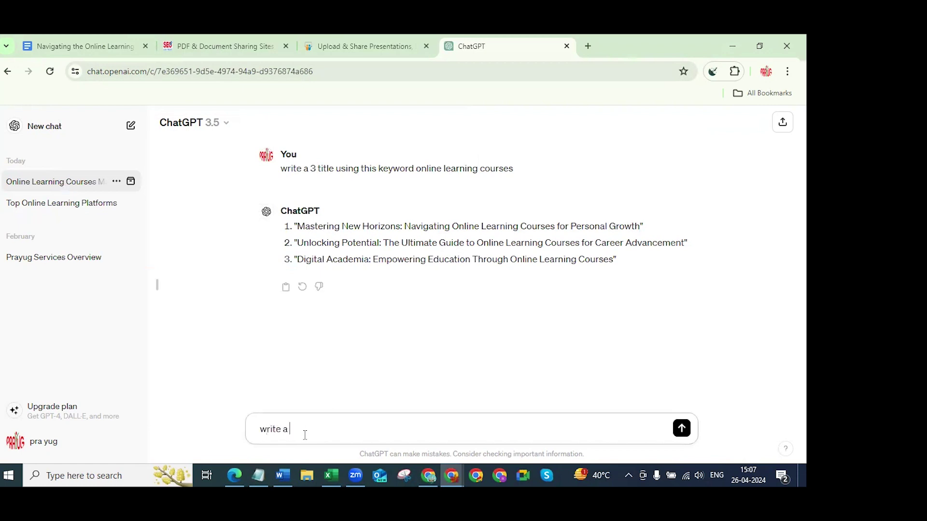
pyautogui.write('300 word content usinf t')
pyautogui.press('BackSpace')
pyautogui.press('BackSpace')
pyautogui.write('for this topic')
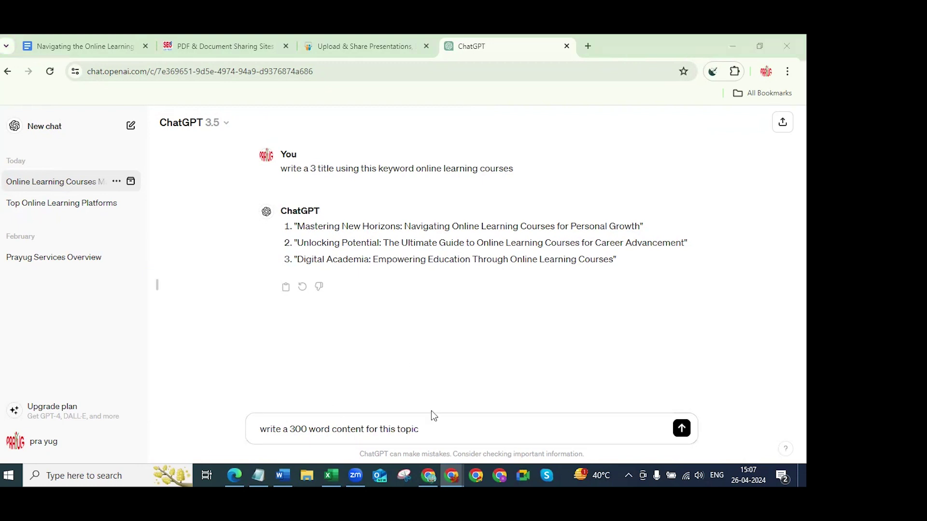
pyautogui.hotkey('alt', 'Tab')
pyautogui.moveTo(62, 333); pyautogui.dragTo(284, 352)
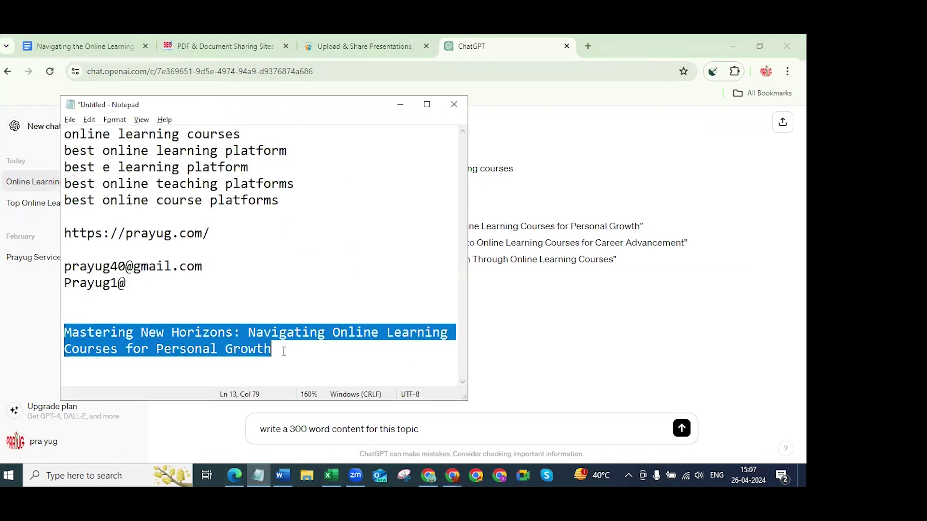
pyautogui.hotkey('ctrl', 'c')
pyautogui.click(428, 420)
pyautogui.hotkey('ctrl', 'v')
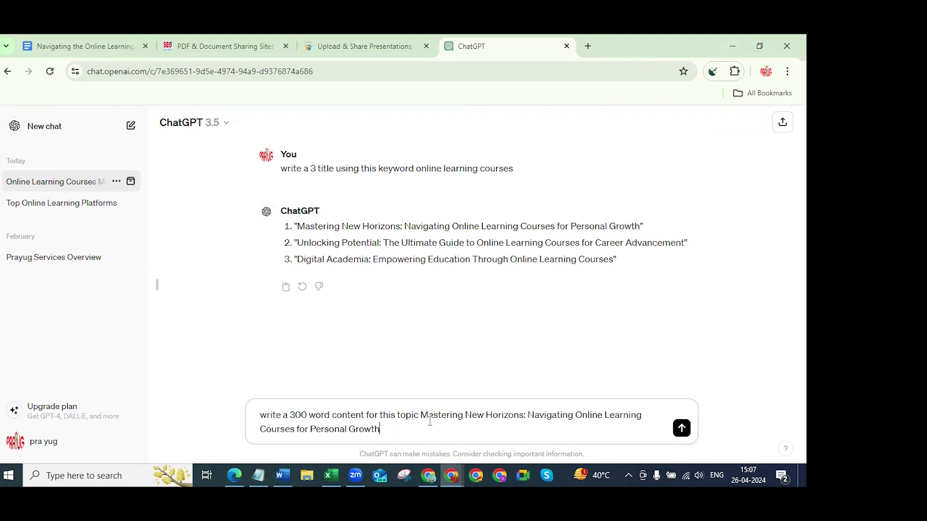
pyautogui.press('Return')
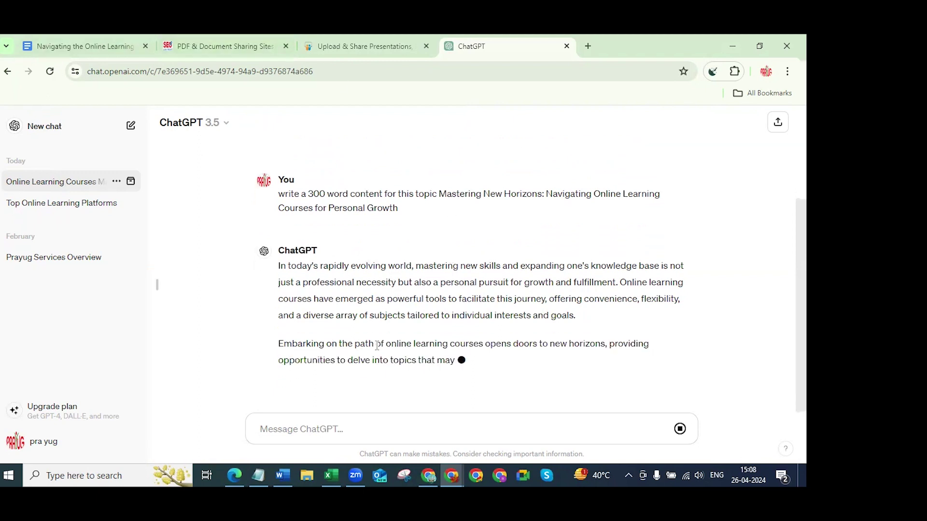
# - View the existing article in Word, select the generated article text in ChatGPT, and return to the Word document
pyautogui.click(285, 474)
pyautogui.click(422, 373)
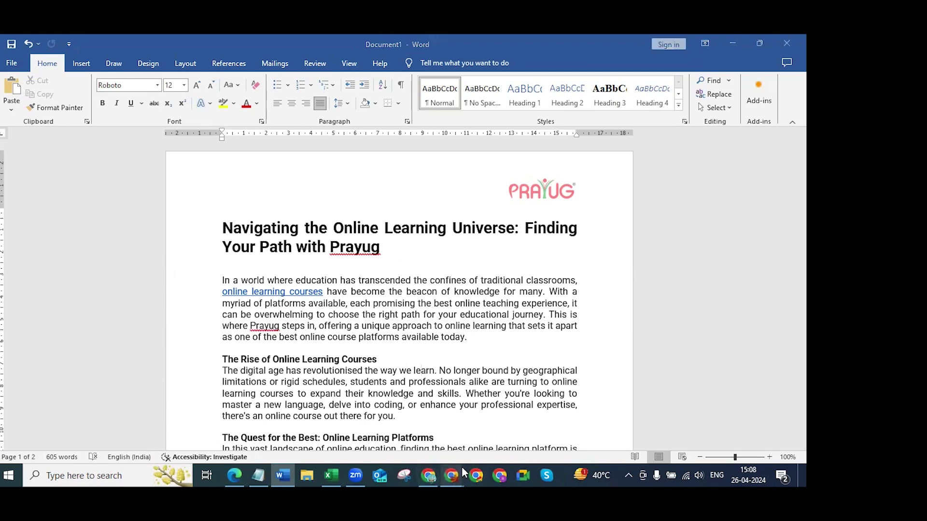
pyautogui.moveTo(456, 475)
pyautogui.click(396, 425)
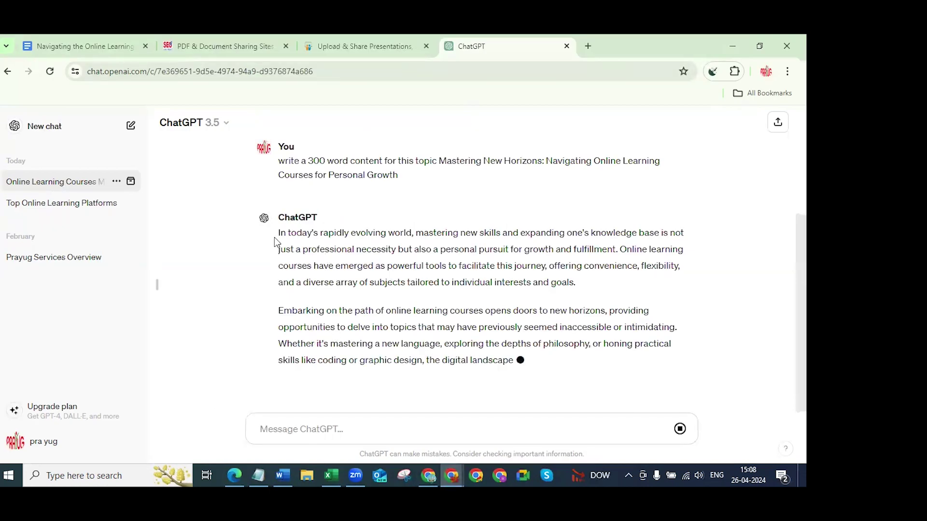
pyautogui.moveTo(279, 232); pyautogui.dragTo(671, 388)
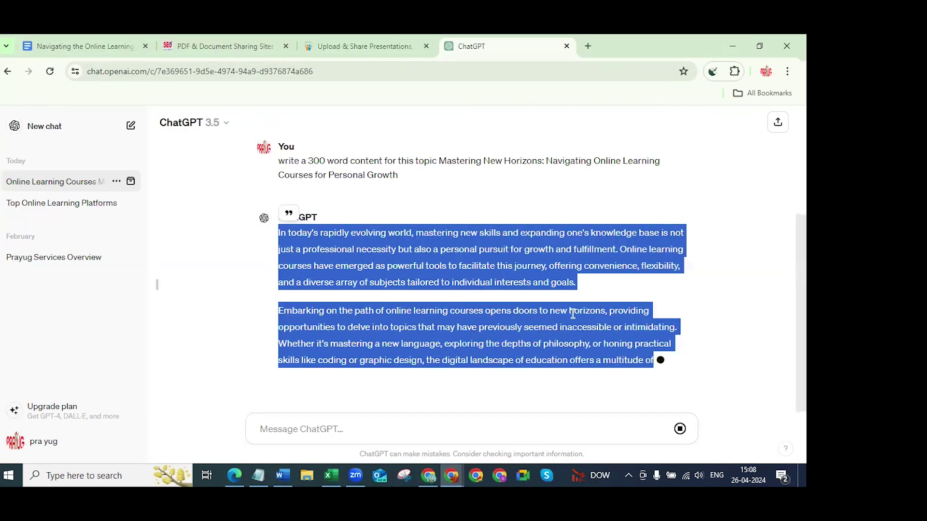
pyautogui.click(731, 46)
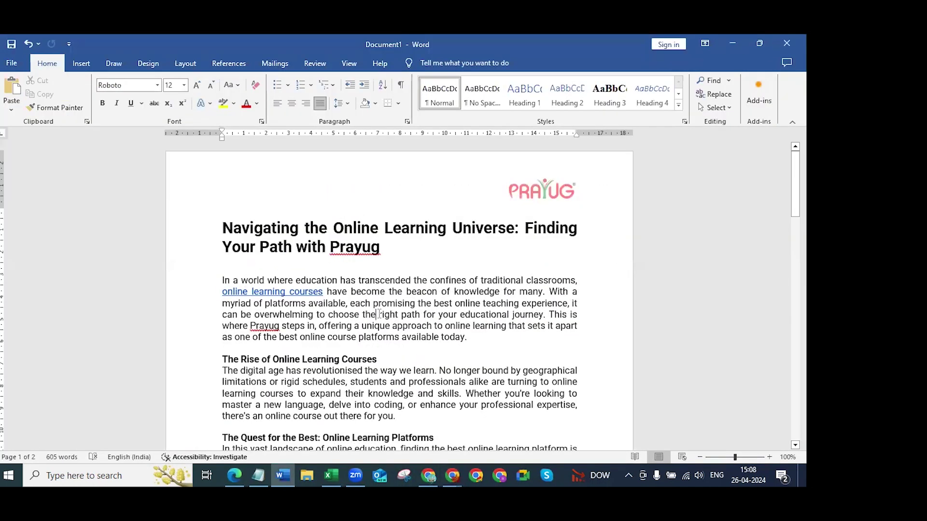
# - Examine the font name and size of the article's title and body text, along with the available fonts
pyautogui.tripleClick(278, 241)
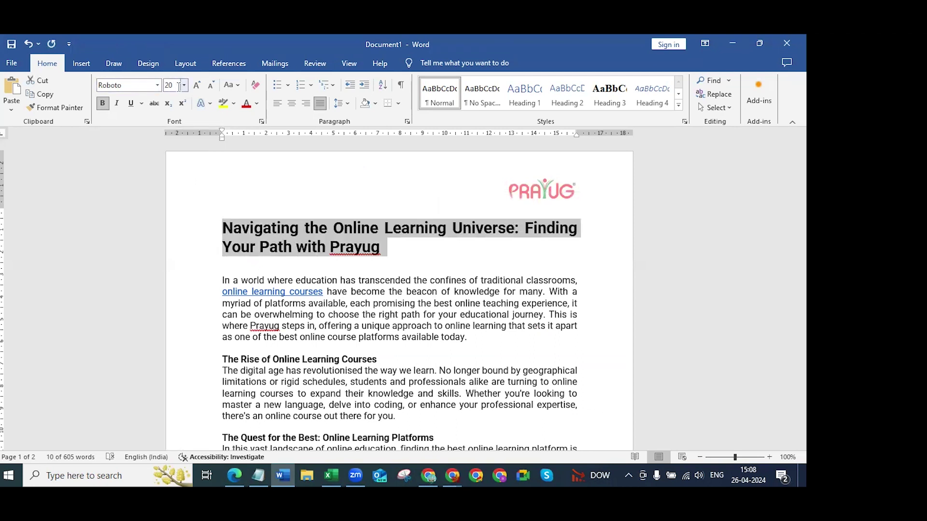
pyautogui.click(372, 292)
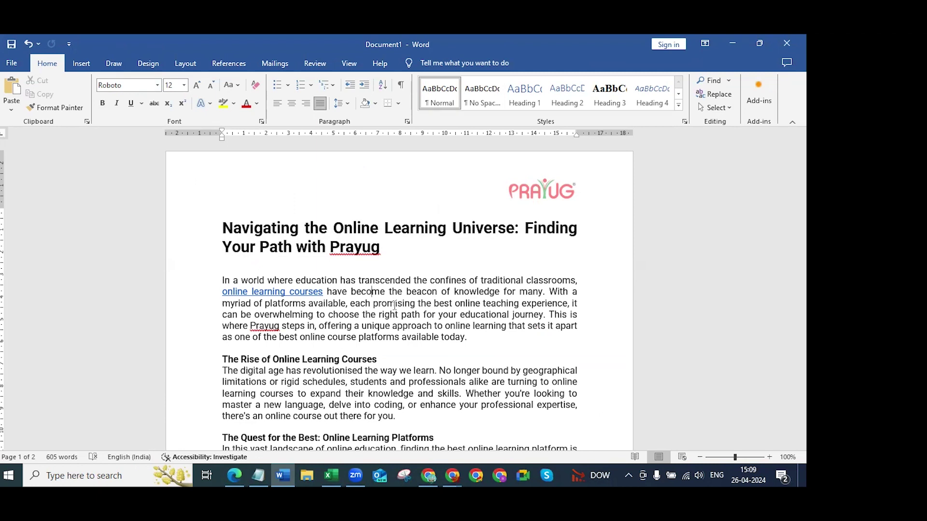
pyautogui.click(198, 166)
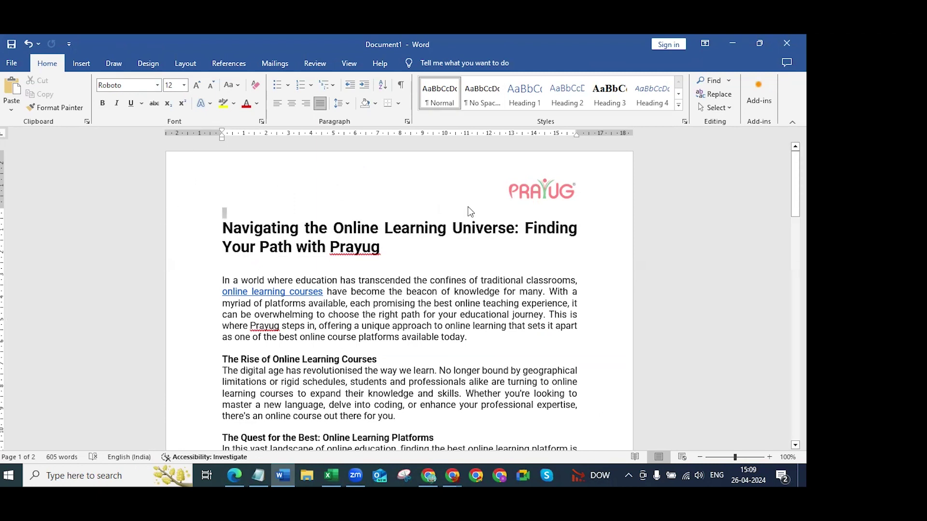
pyautogui.click(475, 275)
pyautogui.click(134, 87)
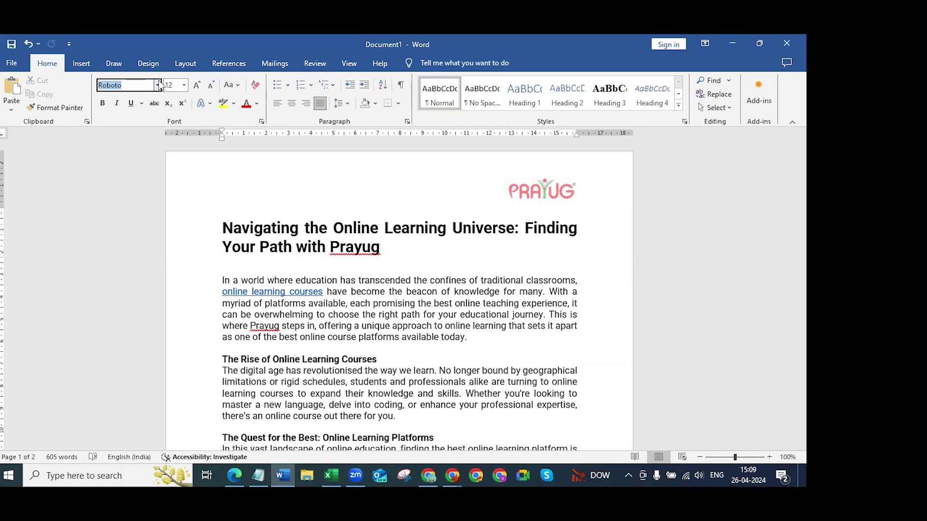
pyautogui.click(158, 85)
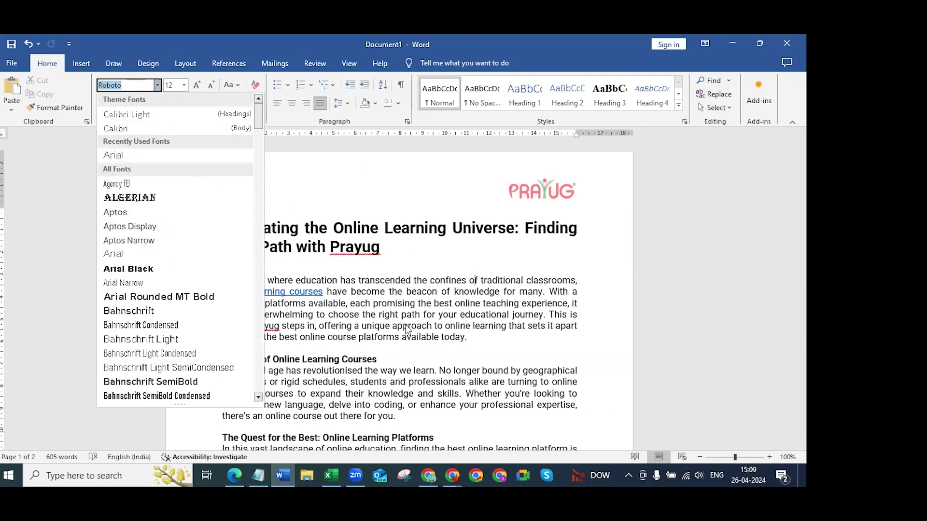
pyautogui.click(410, 386)
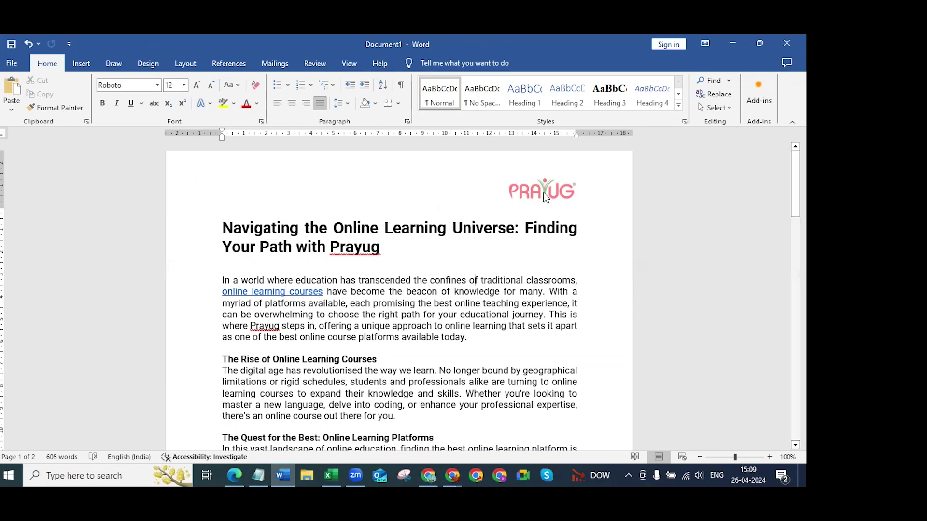
pyautogui.click(389, 251)
pyautogui.tripleClick(365, 248)
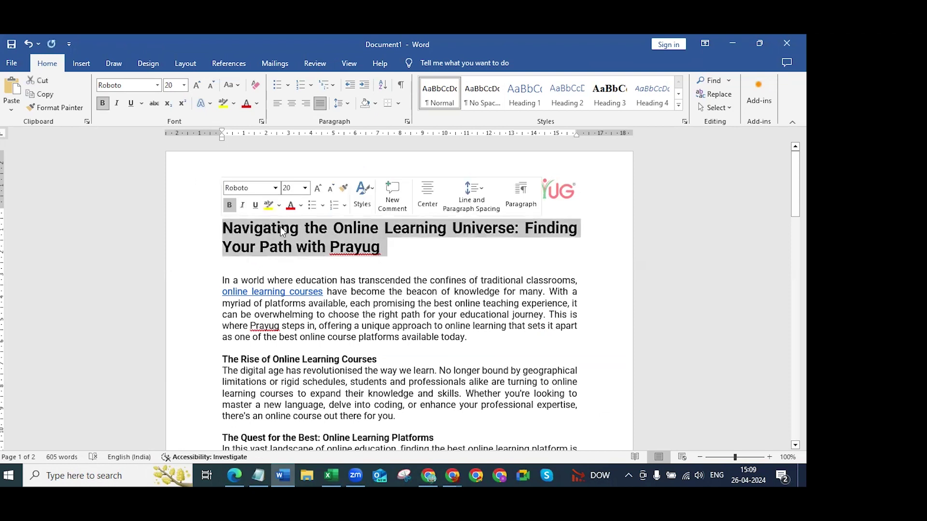
pyautogui.click(376, 252)
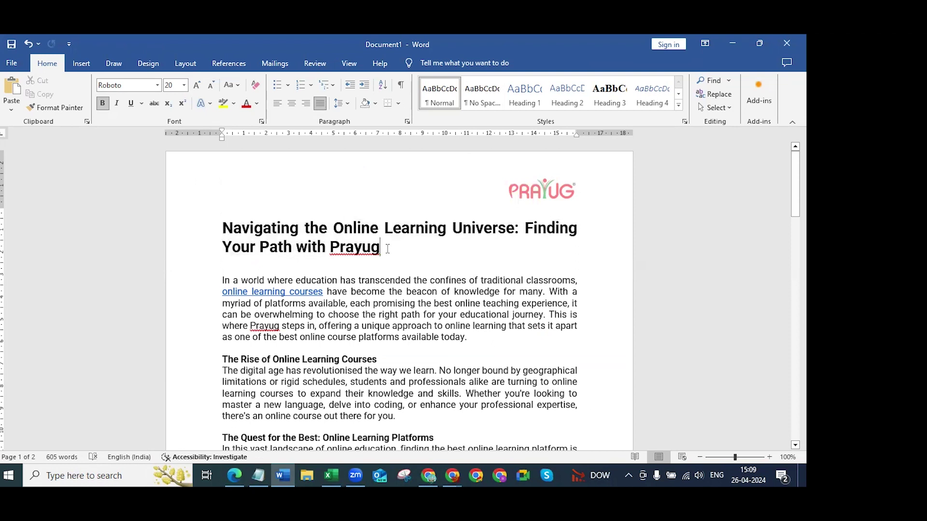
pyautogui.scroll(-3, 389, 261)
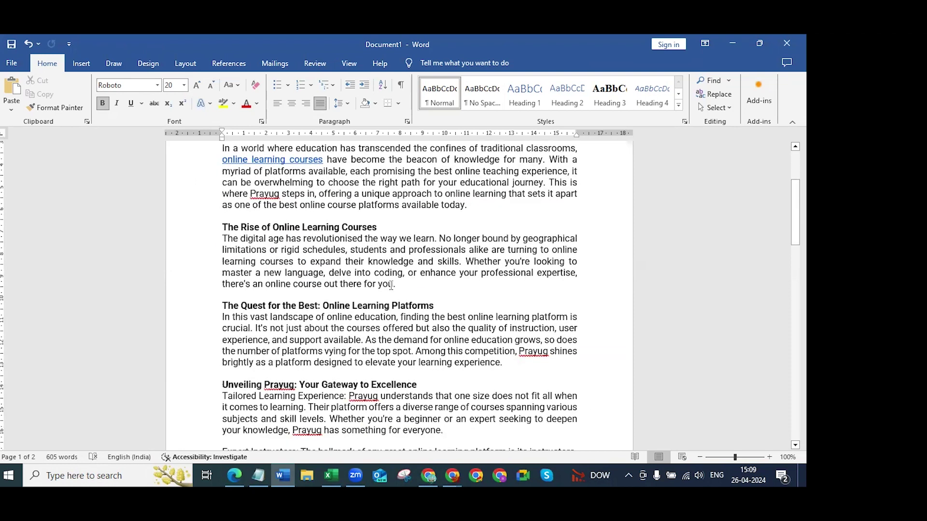
pyautogui.scroll(3, 391, 285)
# - Add two blank lines after the opening paragraph and insert the picture stuvally_technology(TM).png from the Logos folder
pyautogui.click(476, 341)
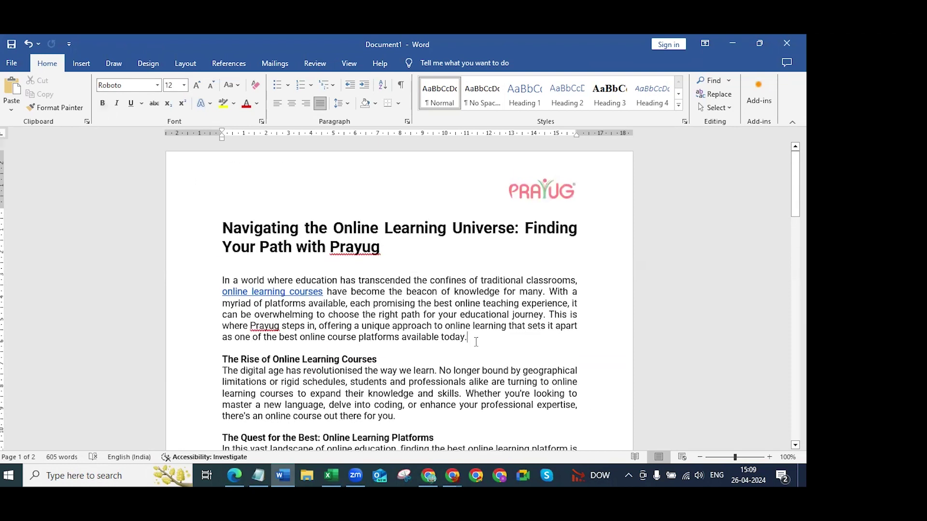
pyautogui.press('Return')
pyautogui.press('Return')
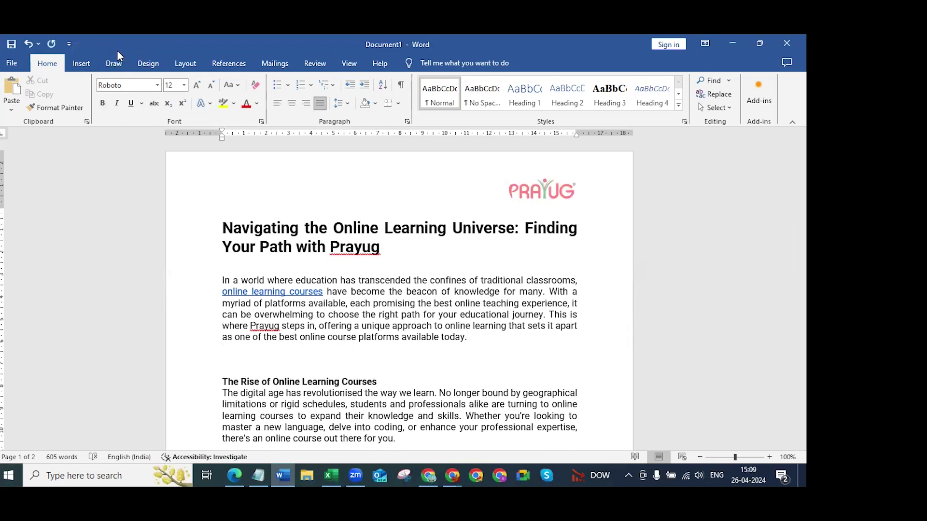
pyautogui.click(87, 66)
pyautogui.click(115, 94)
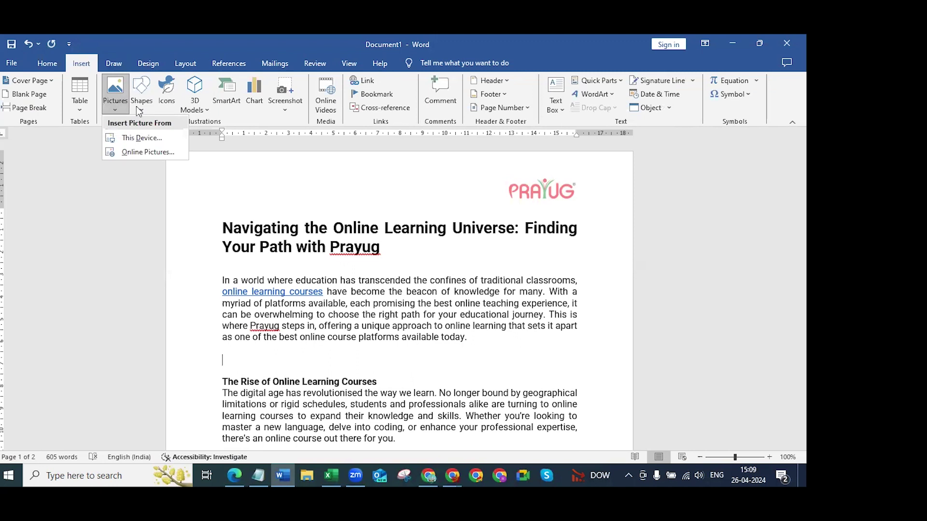
pyautogui.click(156, 142)
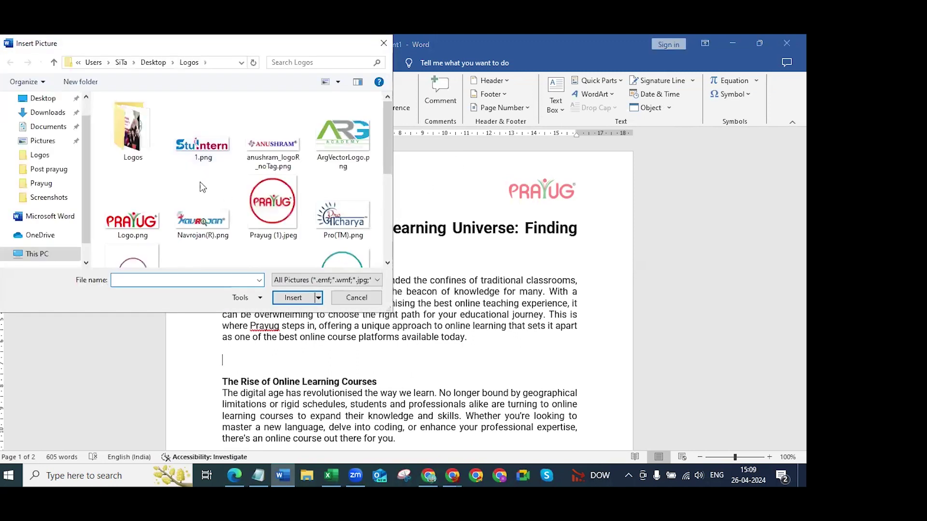
pyautogui.scroll(-3, 290, 203)
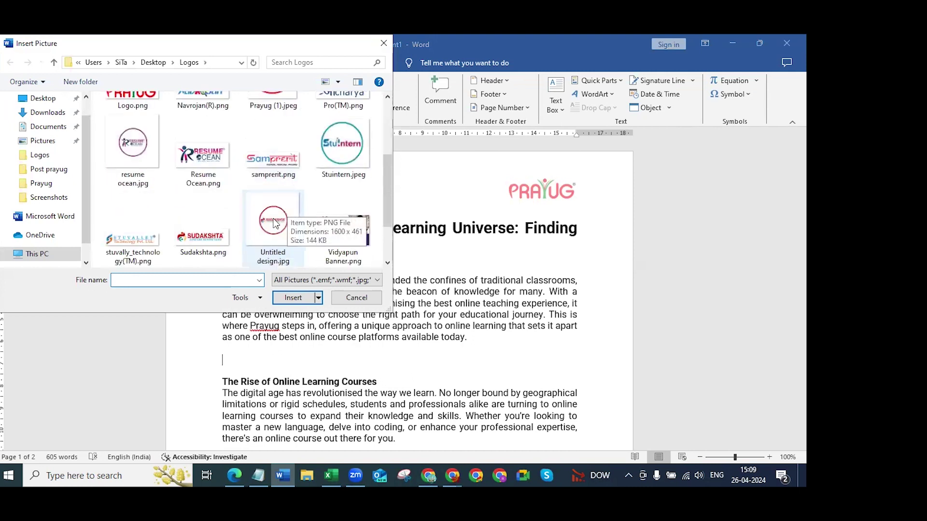
pyautogui.click(145, 239)
pyautogui.click(293, 297)
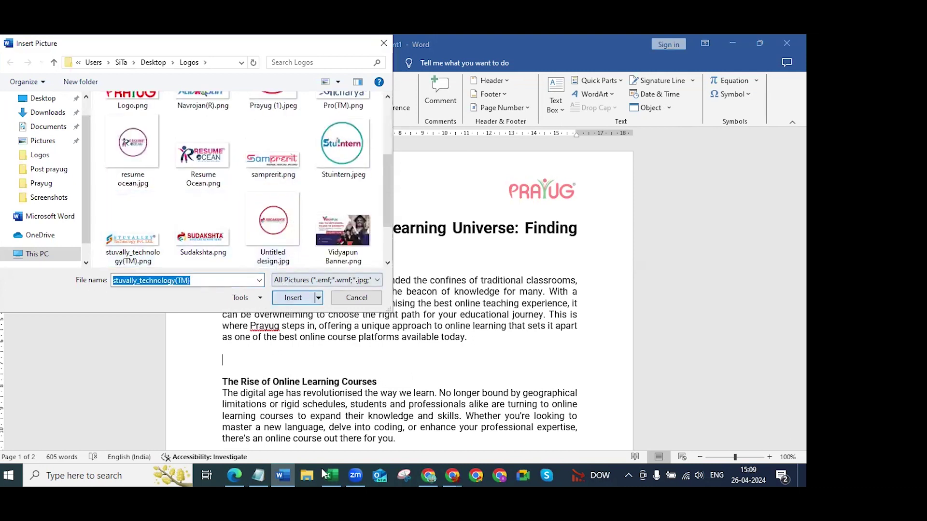
# - Move the Stuvalley logo above the title, shrink it to about 1.8 cm by 8.23 cm, and leave a blank line beneath it
pyautogui.moveTo(416, 413); pyautogui.dragTo(385, 201)
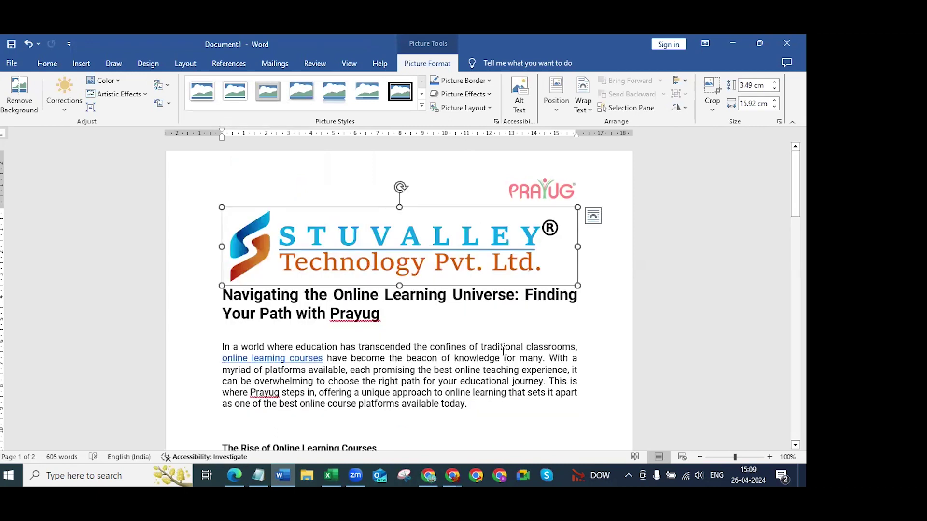
pyautogui.moveTo(577, 285); pyautogui.dragTo(406, 238)
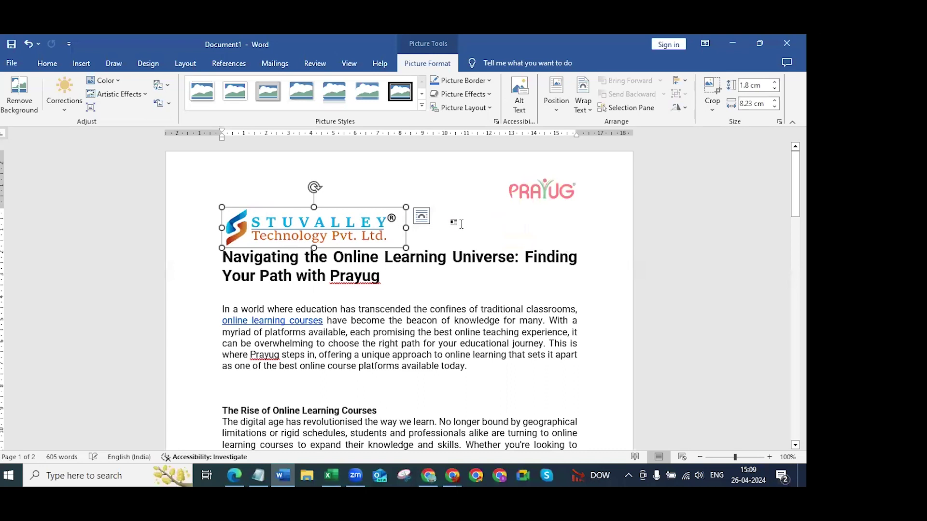
pyautogui.click(440, 268)
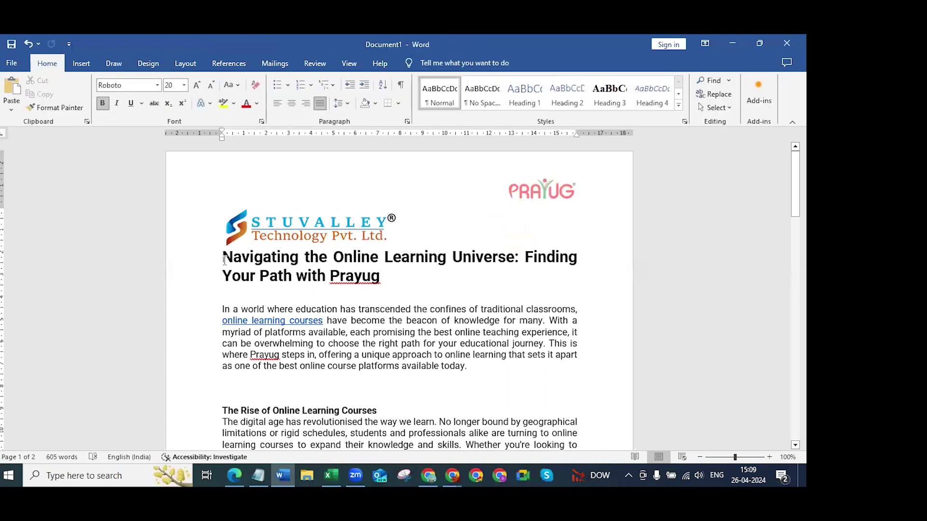
pyautogui.hotkey('ctrl', 'z')
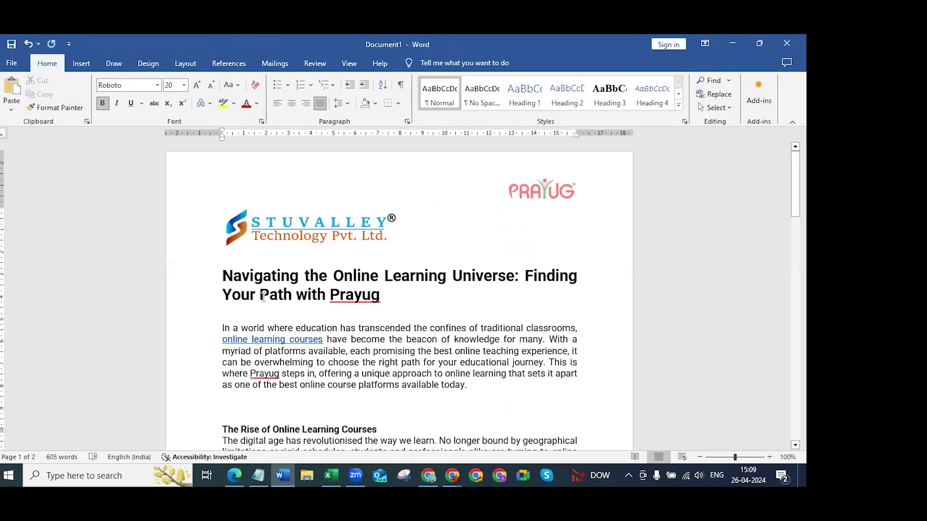
# - Remove one extra blank line after the opening paragraph, and delete the Stuvalley logo and the blank lines above the title
pyautogui.click(238, 404)
pyautogui.press('BackSpace')
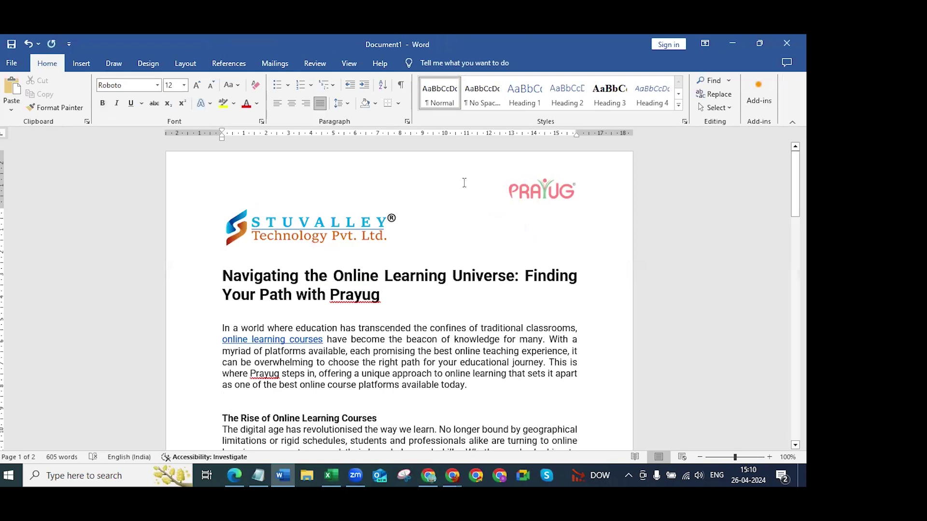
pyautogui.scroll(-6, 347, 333)
pyautogui.scroll(6, 350, 328)
pyautogui.click(306, 225)
pyautogui.press('Delete')
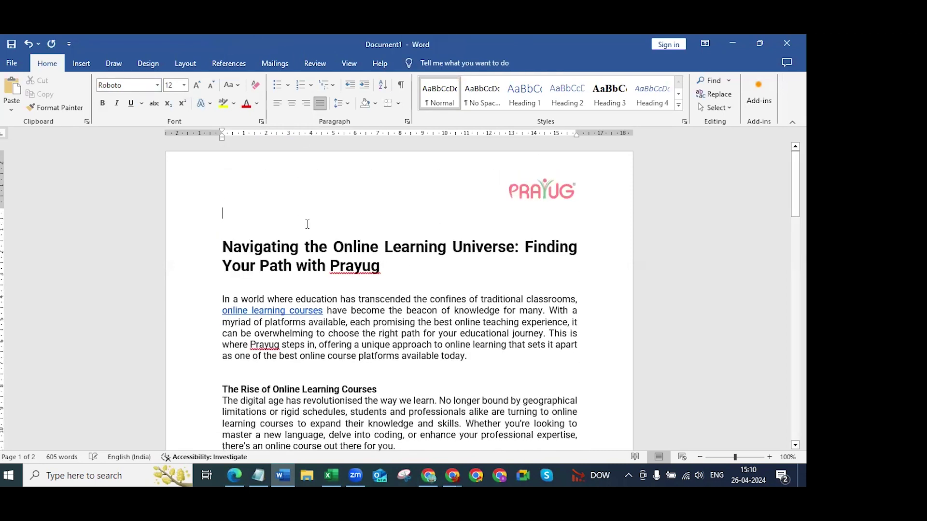
pyautogui.click(257, 235)
pyautogui.press('Delete')
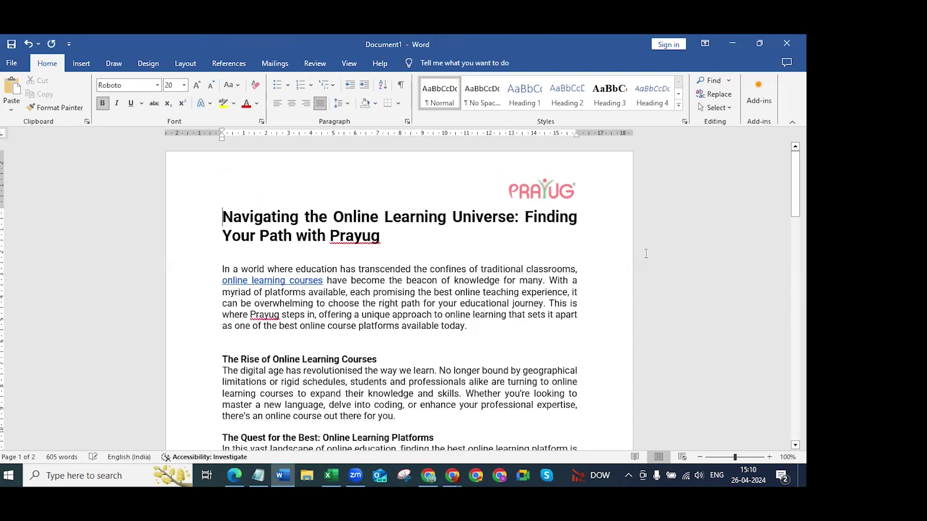
# - Save the document to the Desktop as a PDF named "Navigating the Online Learning Universe 1"
pyautogui.click(12, 62)
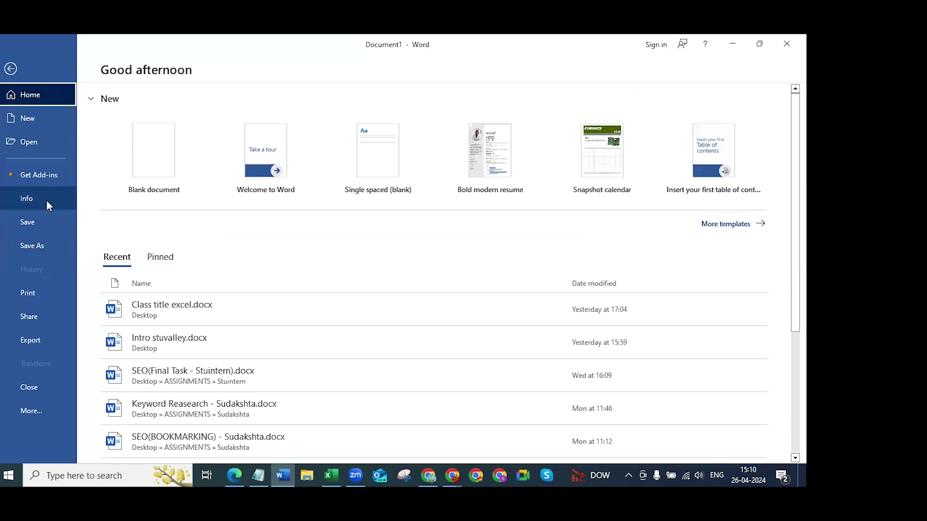
pyautogui.click(39, 245)
pyautogui.click(344, 170)
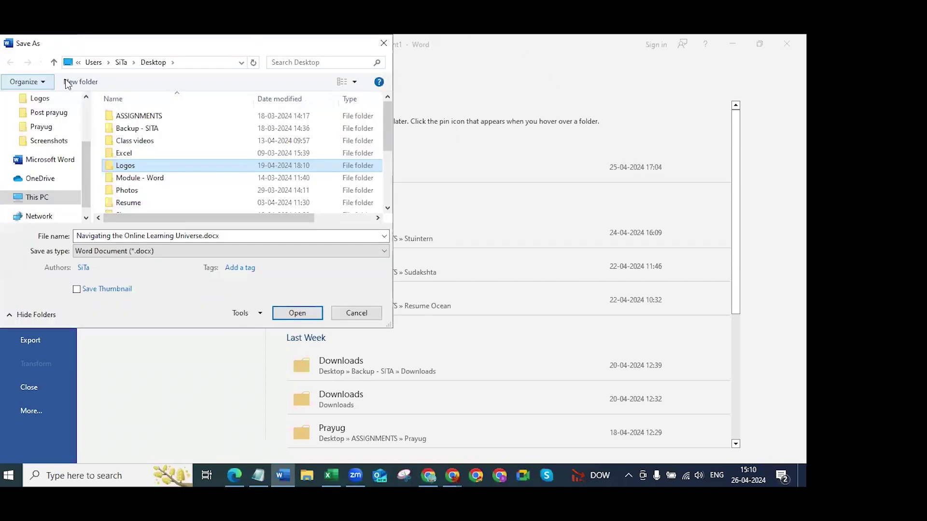
pyautogui.scroll(3, 36, 144)
pyautogui.click(41, 127)
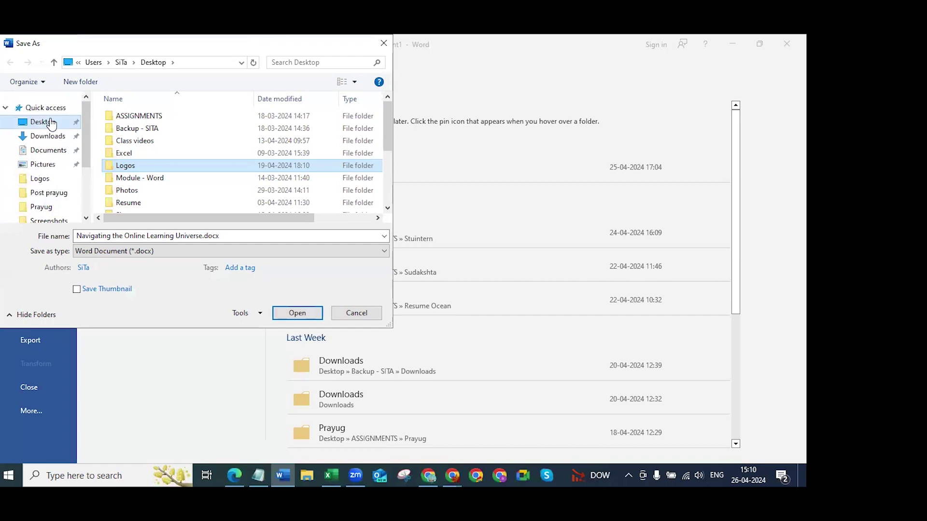
pyautogui.click(121, 253)
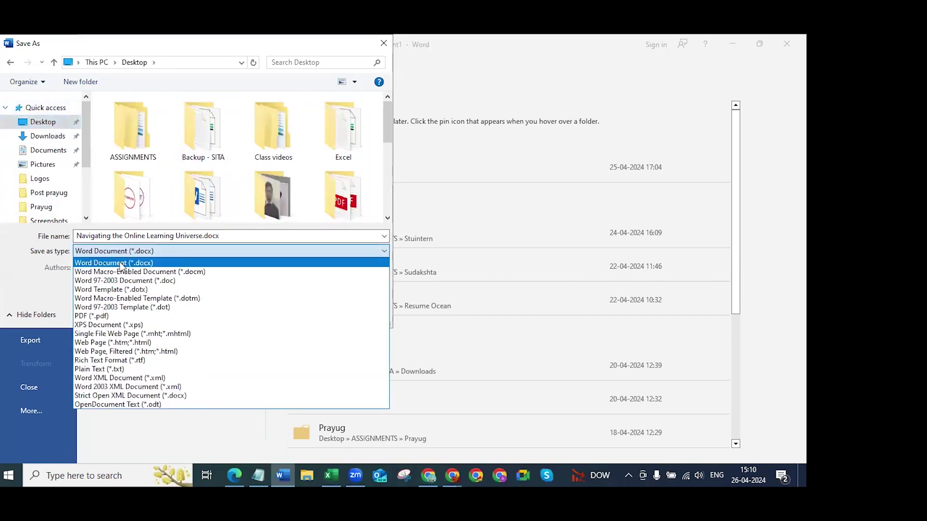
pyautogui.click(112, 318)
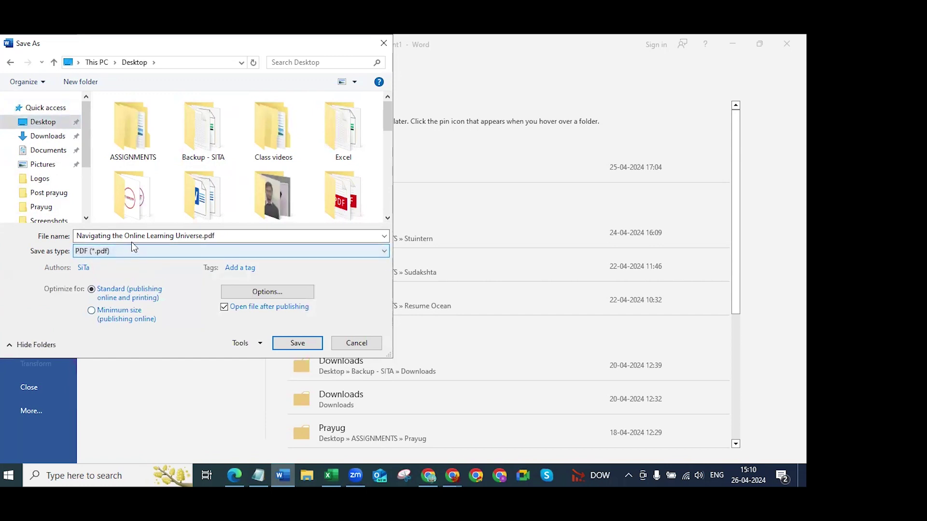
pyautogui.click(201, 239)
pyautogui.doubleClick(202, 238)
pyautogui.click(203, 237)
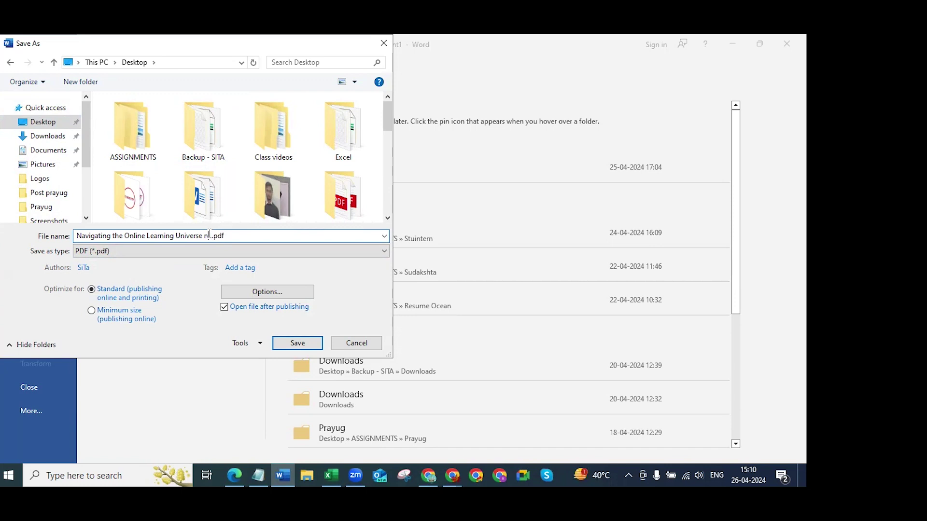
pyautogui.click(297, 343)
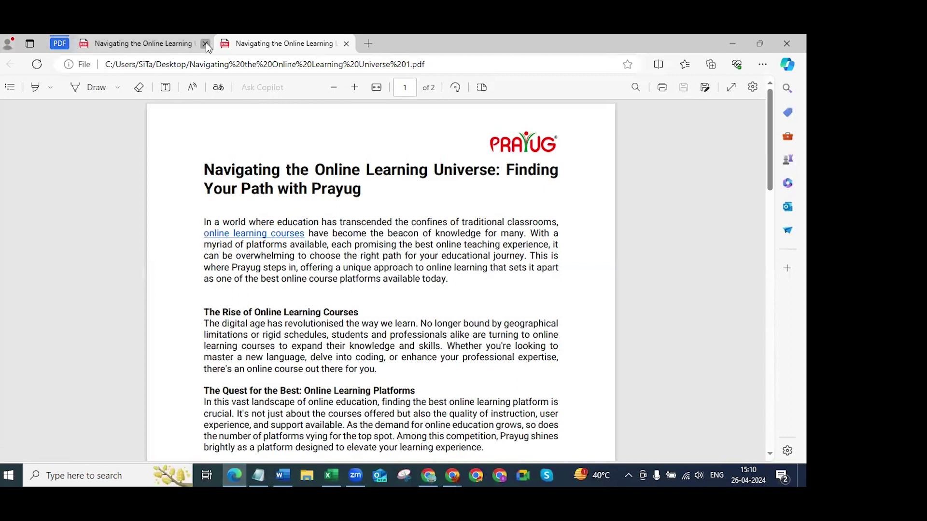
# - Close the older copy of the PDF, minimise the PDF viewer, Word and Notepad, and switch to the Chrome window with ChatGPT
pyautogui.click(206, 44)
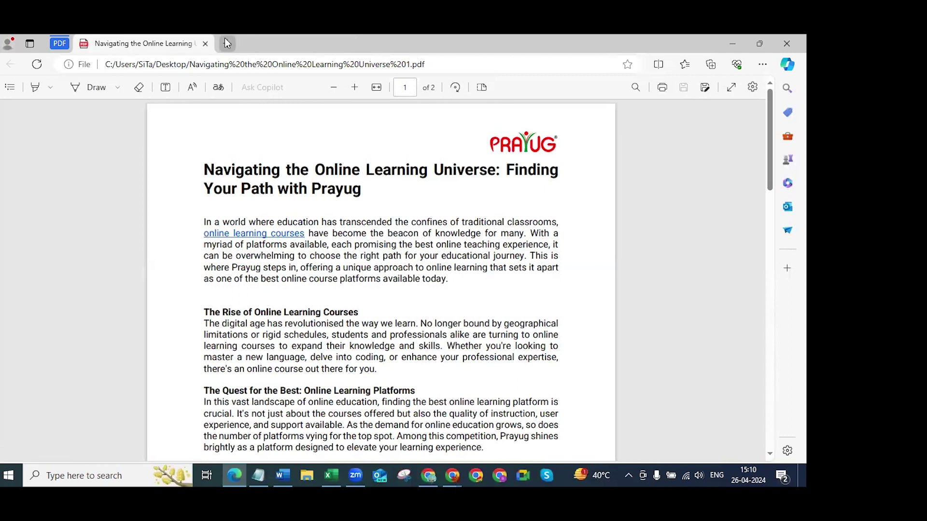
pyautogui.click(733, 44)
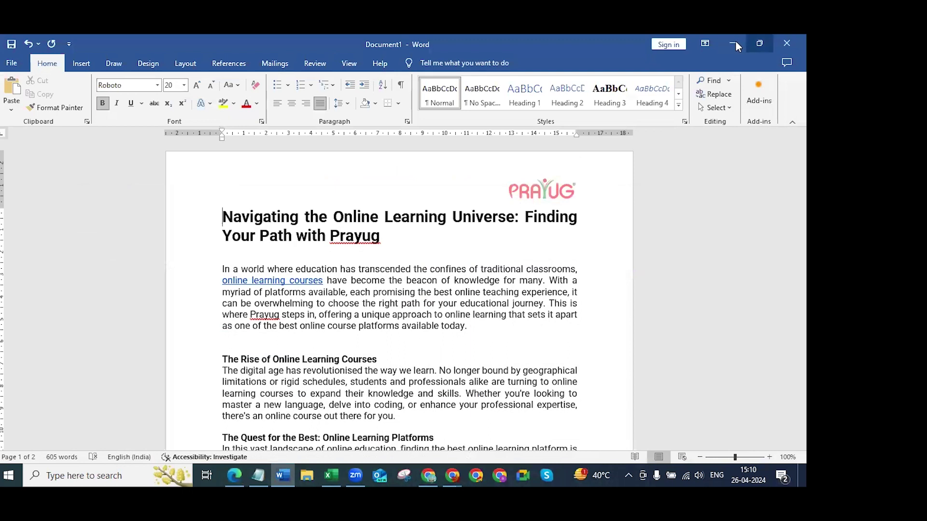
pyautogui.click(735, 43)
pyautogui.click(325, 164)
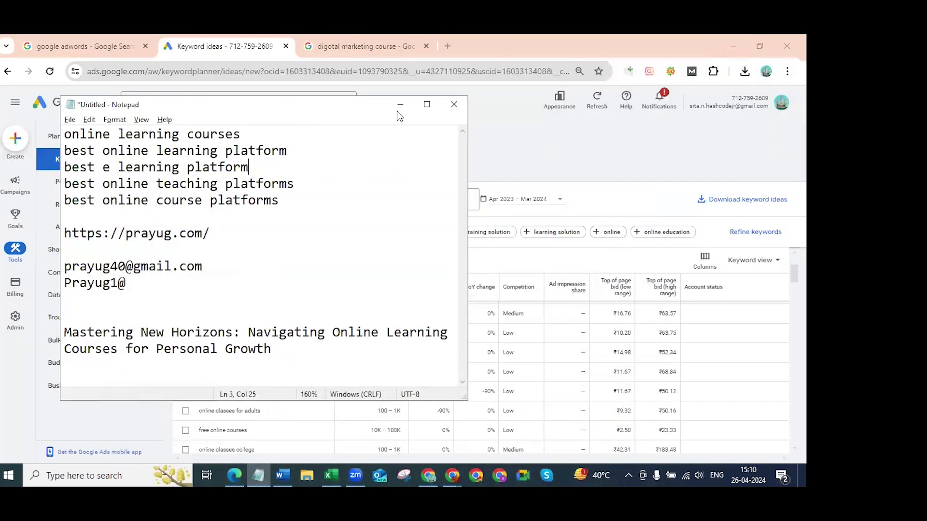
pyautogui.click(400, 105)
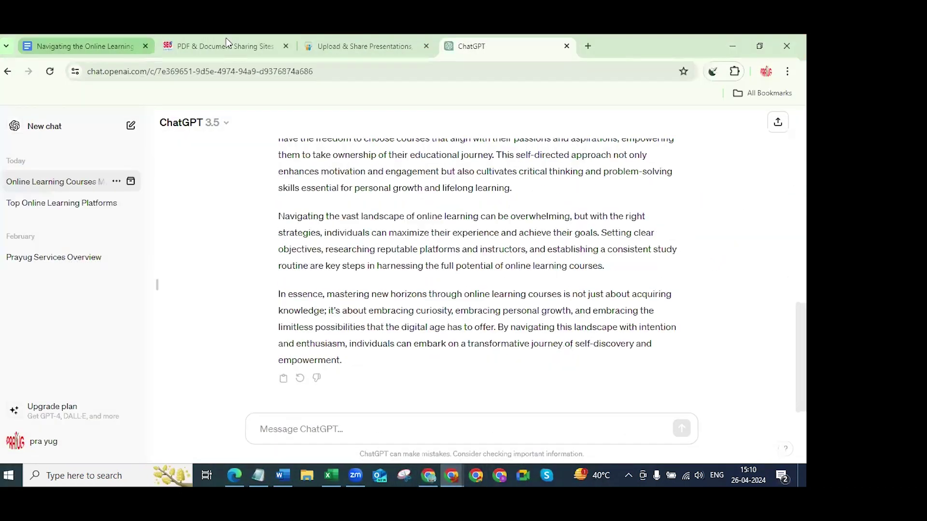
# - Go back from the SEO Aim Point document sharing list to the Google results for "pdf submission sites"
pyautogui.click(223, 46)
pyautogui.scroll(10, 59, 233)
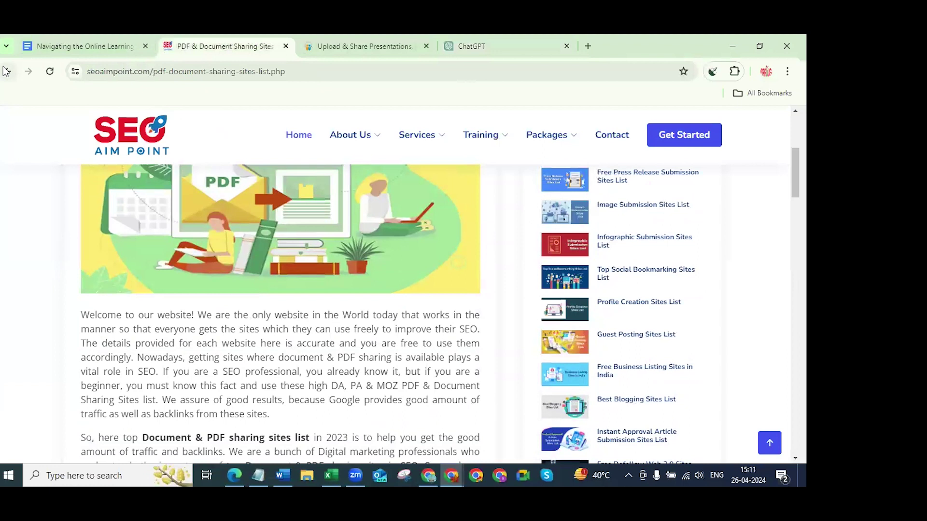
pyautogui.click(9, 72)
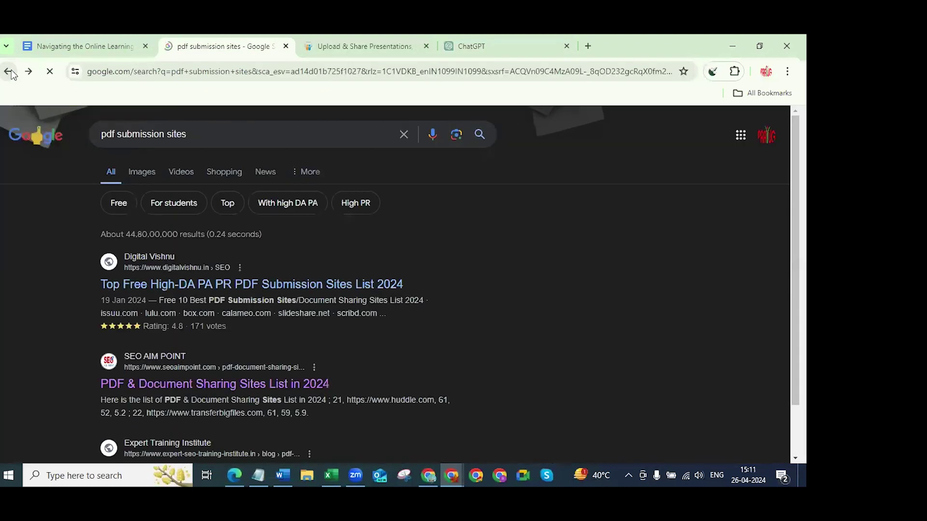
# - Look over the Google results for "pdf submission sites" and reopen the SEO Aim Point PDF and document sharing list
pyautogui.click(176, 139)
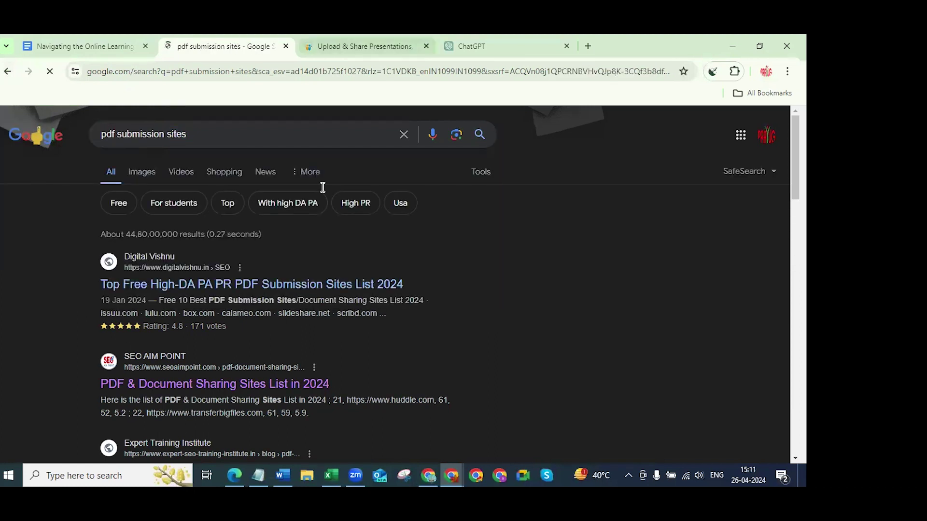
pyautogui.scroll(-1, 53, 309)
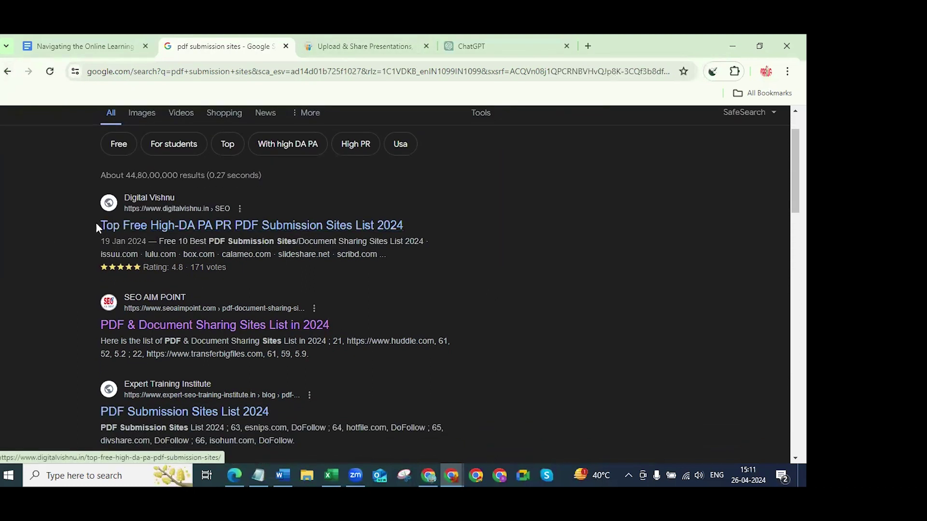
pyautogui.scroll(-3, 93, 244)
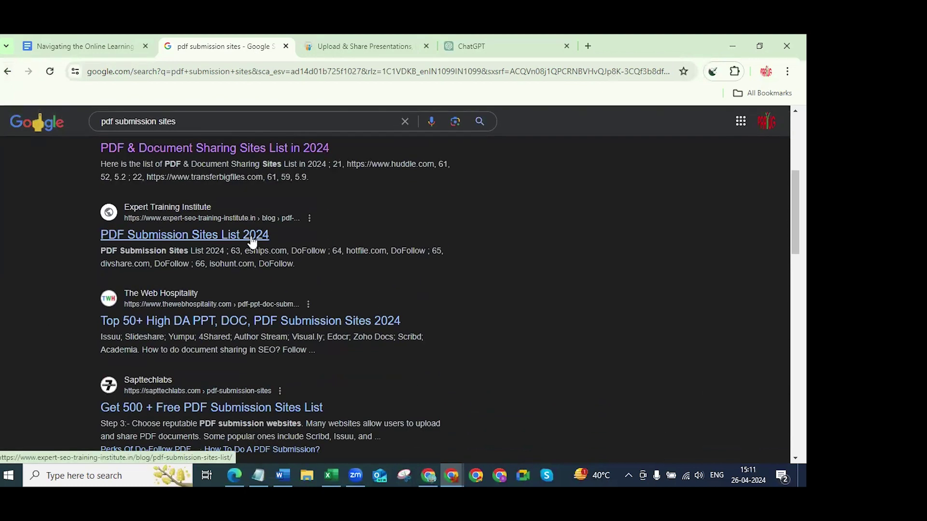
pyautogui.scroll(3, 164, 348)
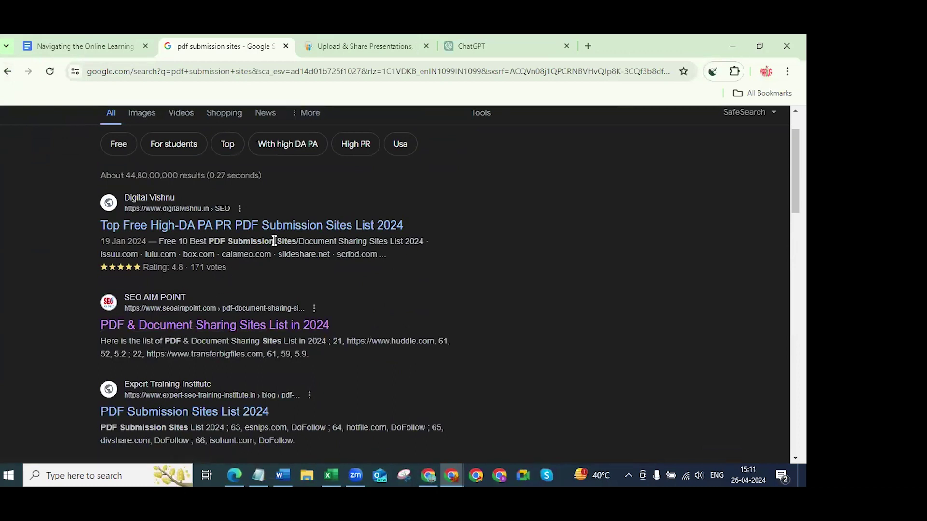
pyautogui.scroll(-4, 270, 304)
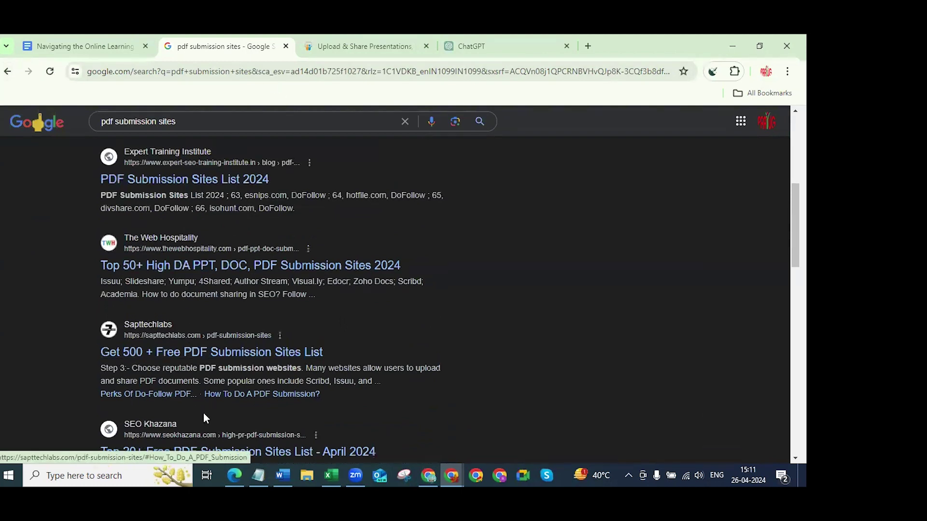
pyautogui.scroll(4, 177, 266)
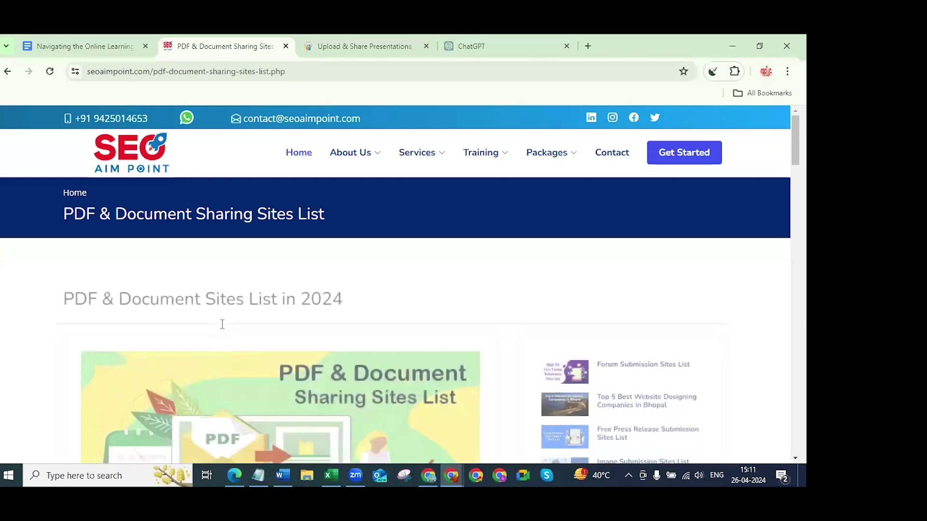
# - Open the 4shared website in a new tab from its address in the list of PDF sharing sites
pyautogui.scroll(-10, 224, 327)
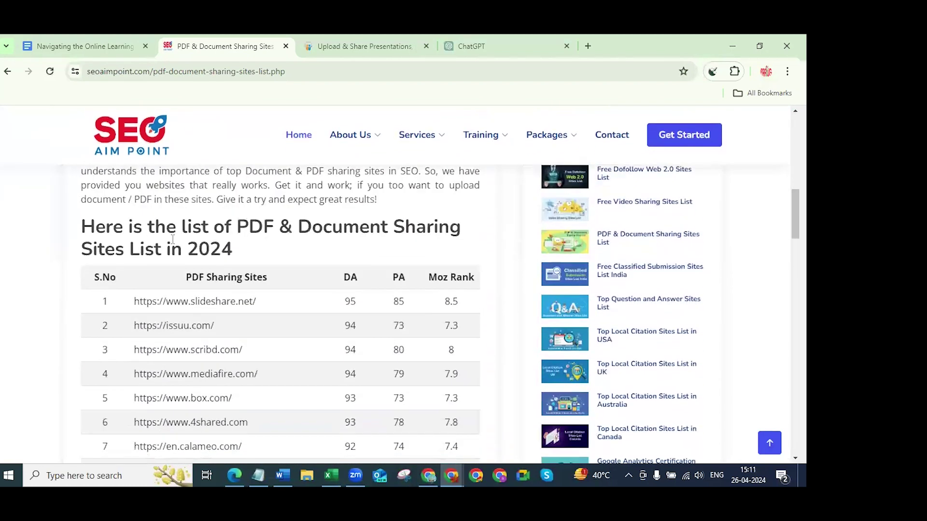
pyautogui.scroll(-1, 182, 290)
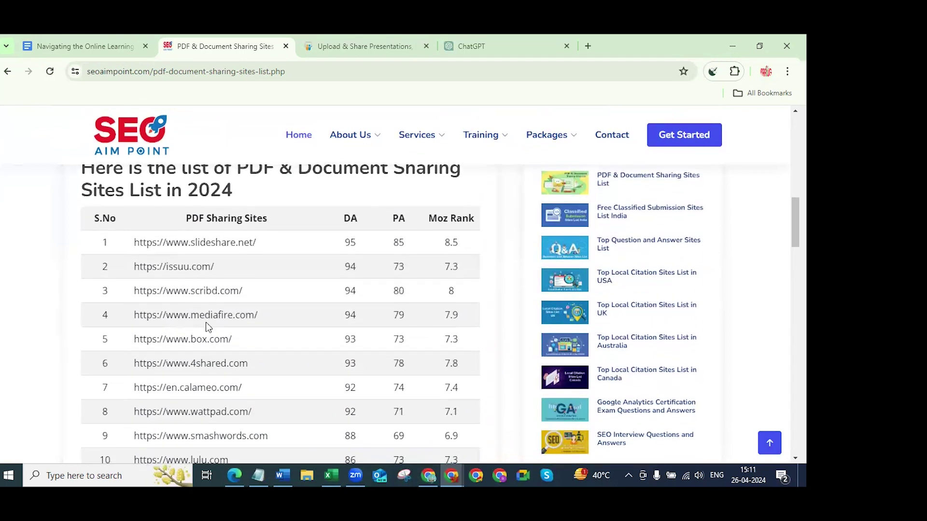
pyautogui.tripleClick(211, 367)
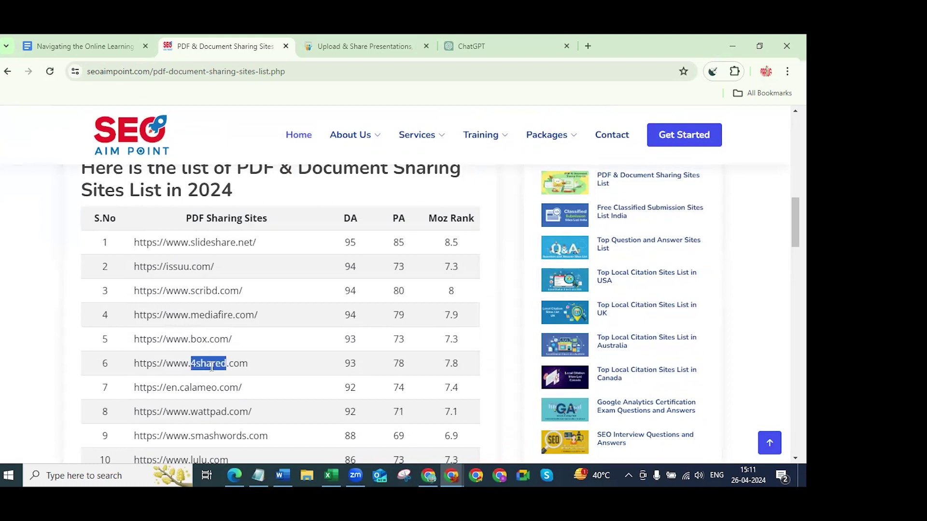
pyautogui.rightClick(212, 367)
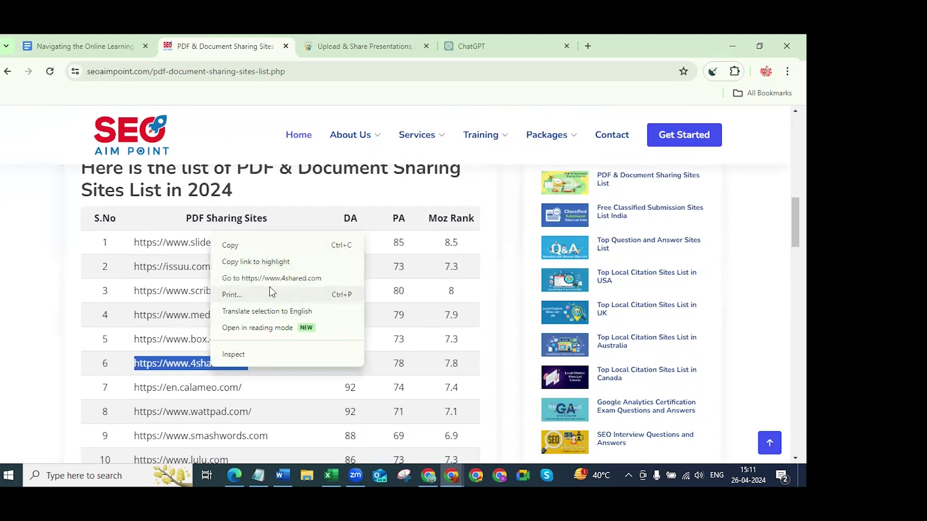
pyautogui.click(285, 276)
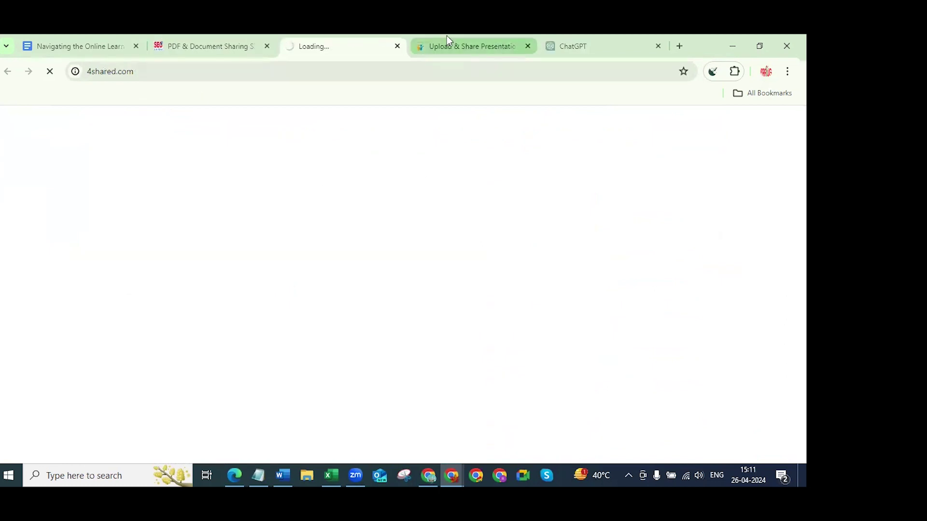
pyautogui.click(462, 44)
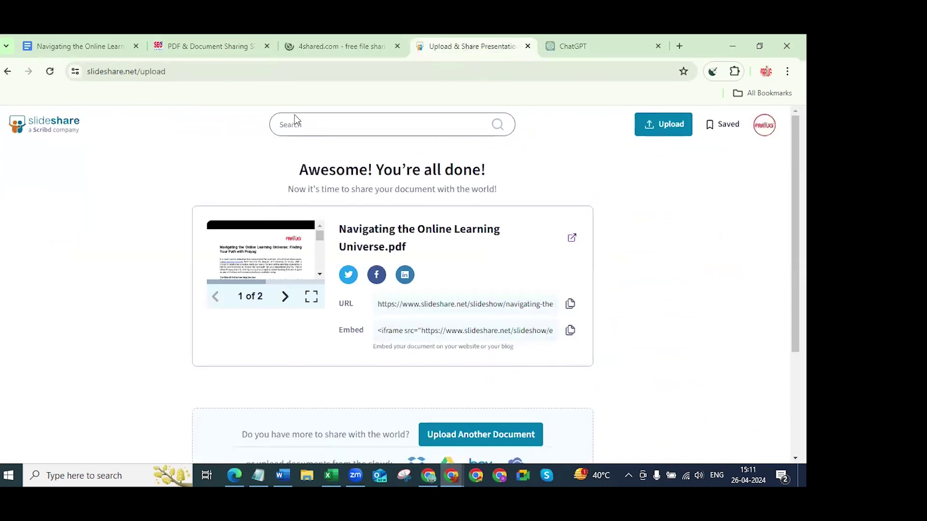
pyautogui.click(348, 39)
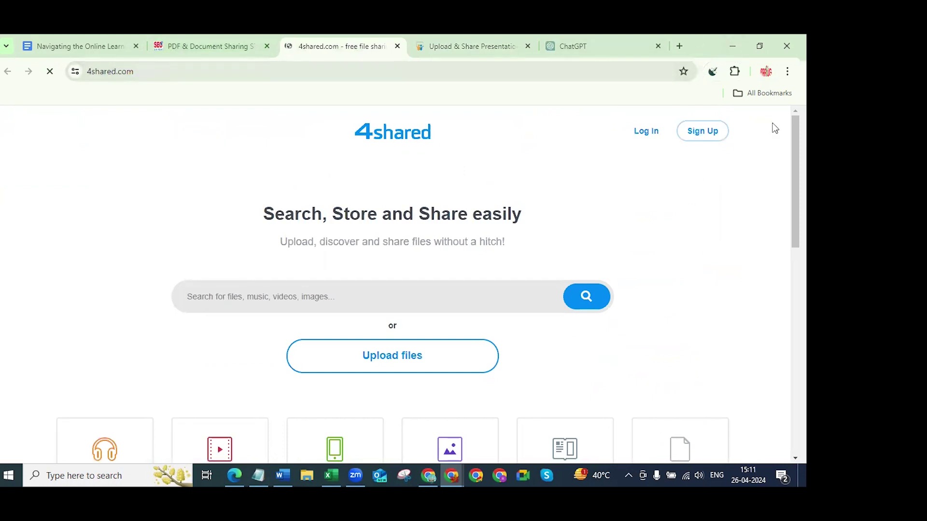
# - Sign up for 4shared with the Prayug Google account, accepting the Data Collection Policy and confirming an age above 18
pyautogui.click(705, 132)
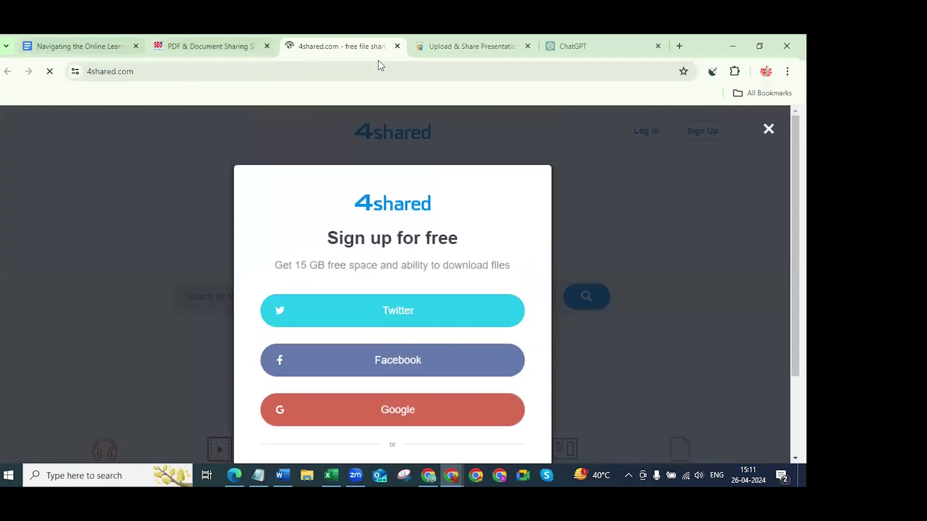
pyautogui.scroll(-1, 439, 234)
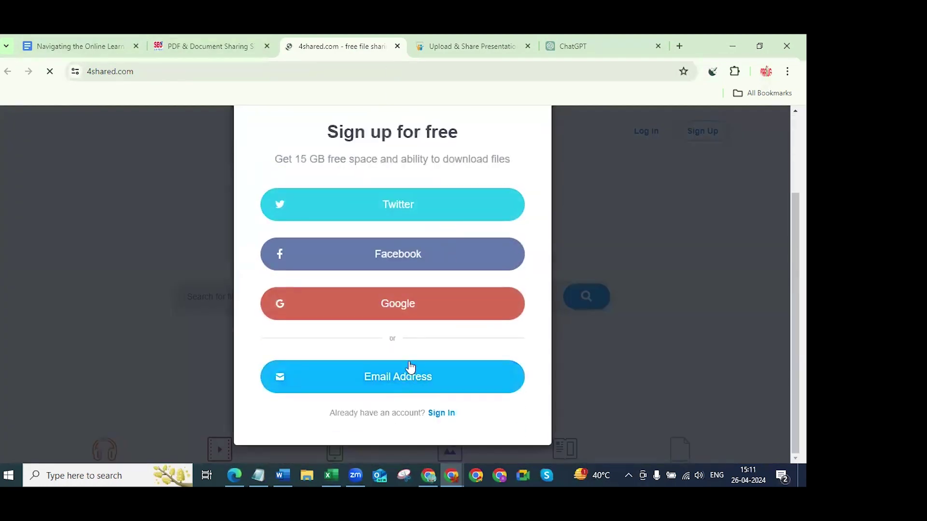
pyautogui.click(416, 304)
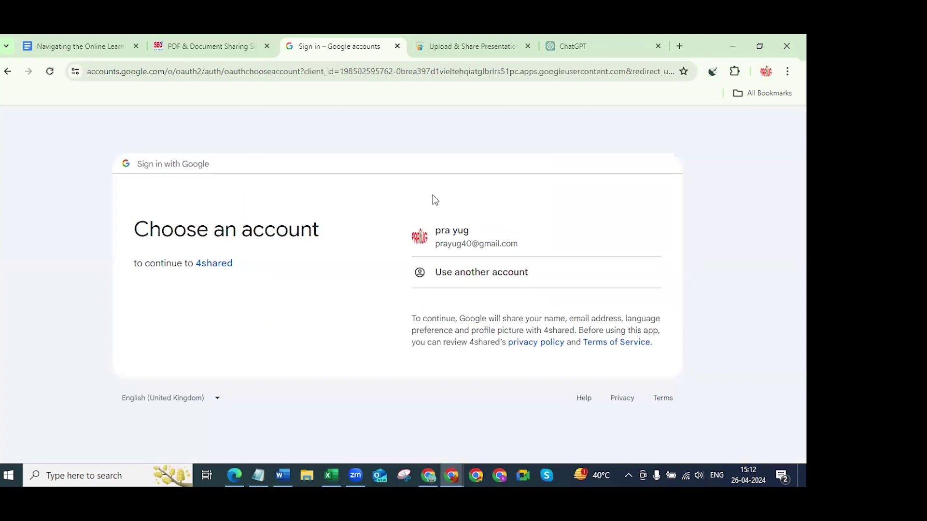
pyautogui.click(500, 237)
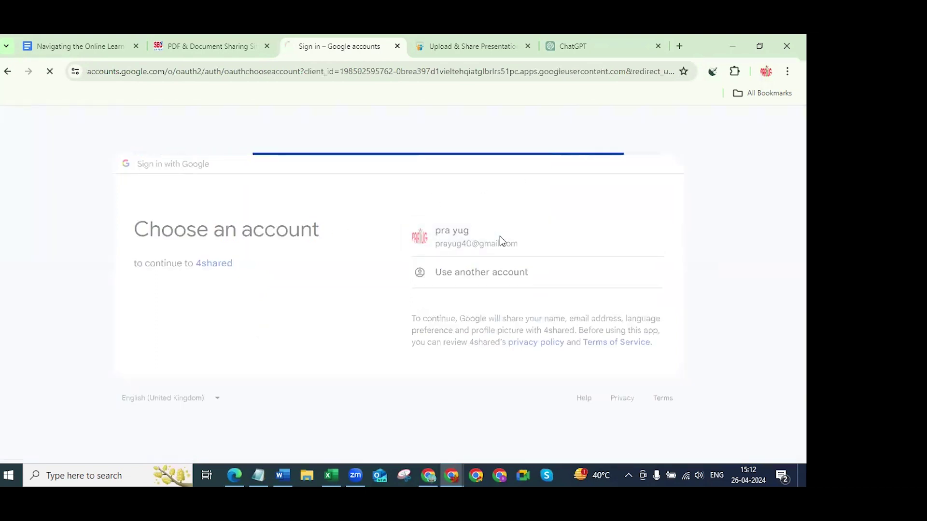
pyautogui.click(505, 357)
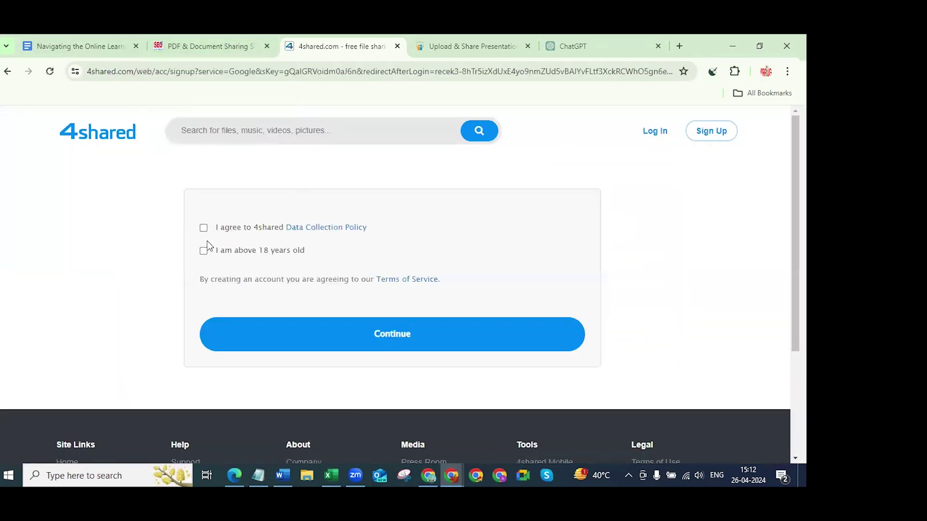
pyautogui.click(368, 348)
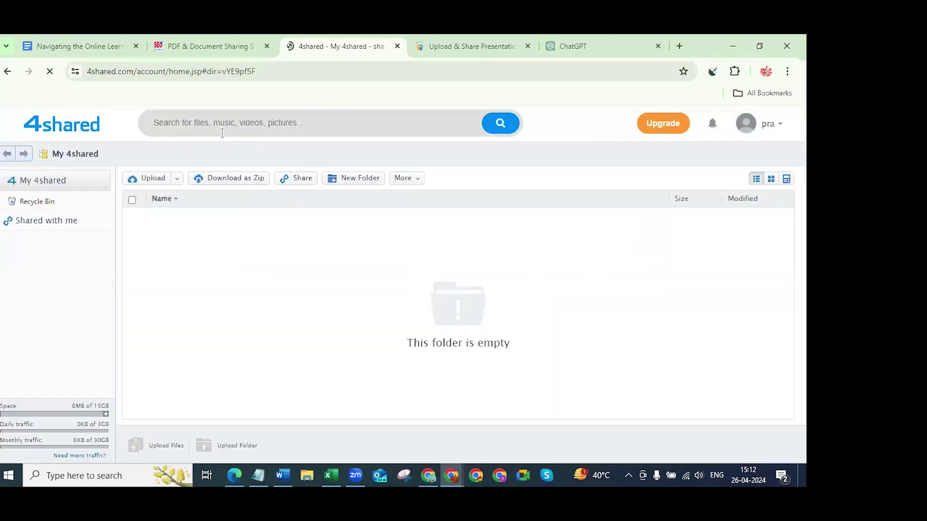
# - Upload "Navigating the Online Learning Universe 1.pdf" from the Desktop to 4shared, leaving other users allowed to search the files
pyautogui.click(754, 124)
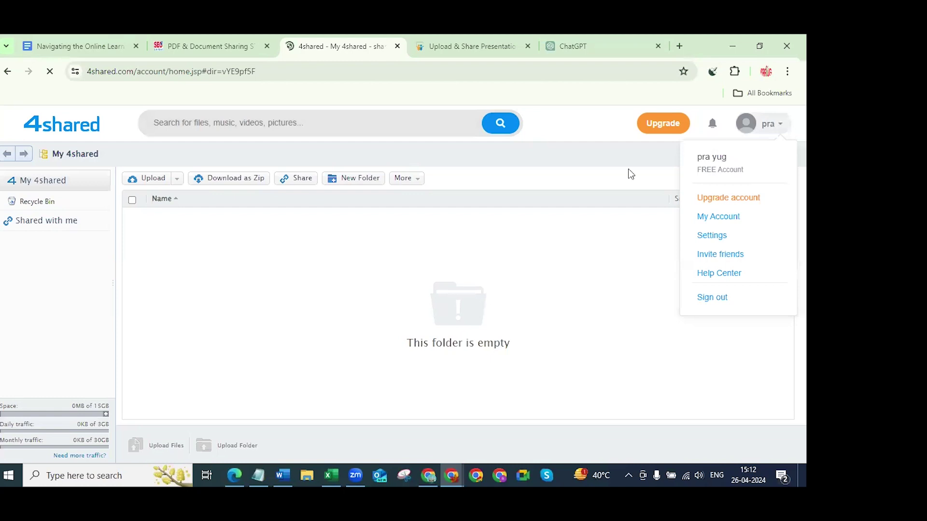
pyautogui.click(200, 266)
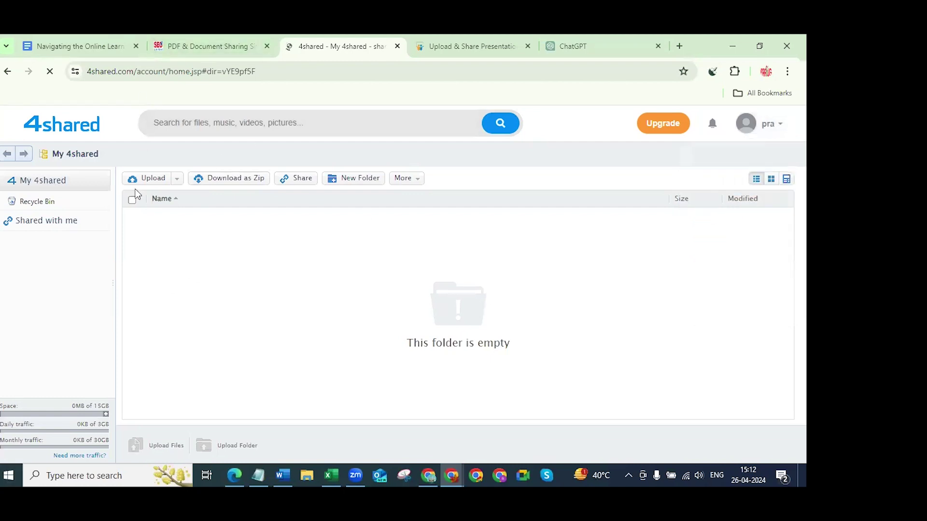
pyautogui.click(152, 176)
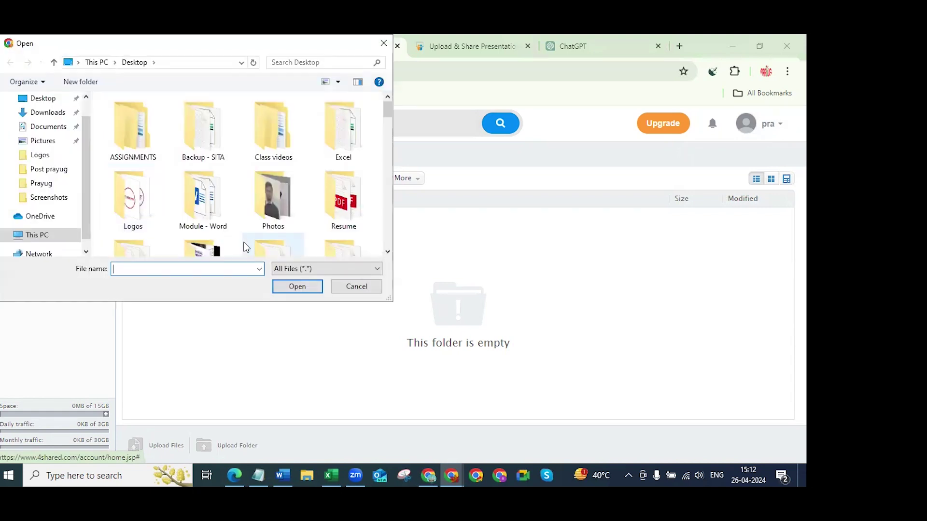
pyautogui.scroll(-10, 246, 203)
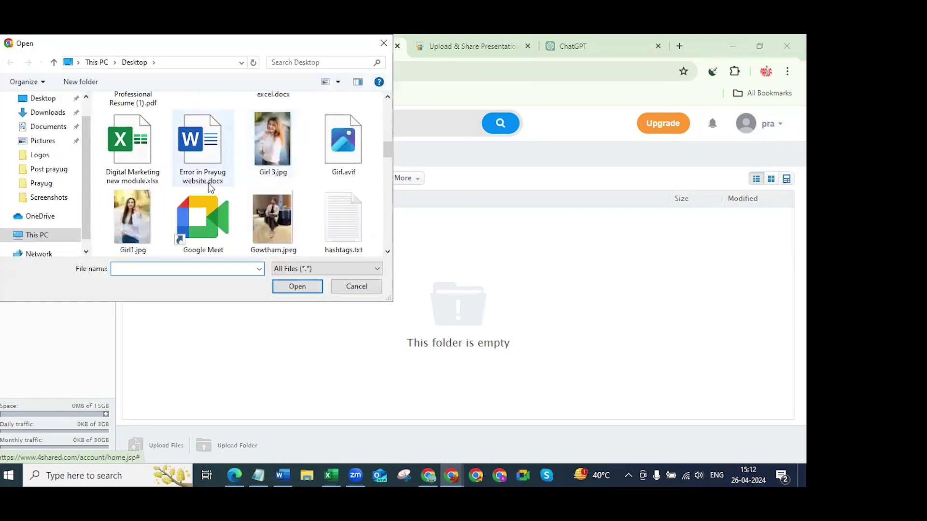
pyautogui.scroll(-5, 247, 130)
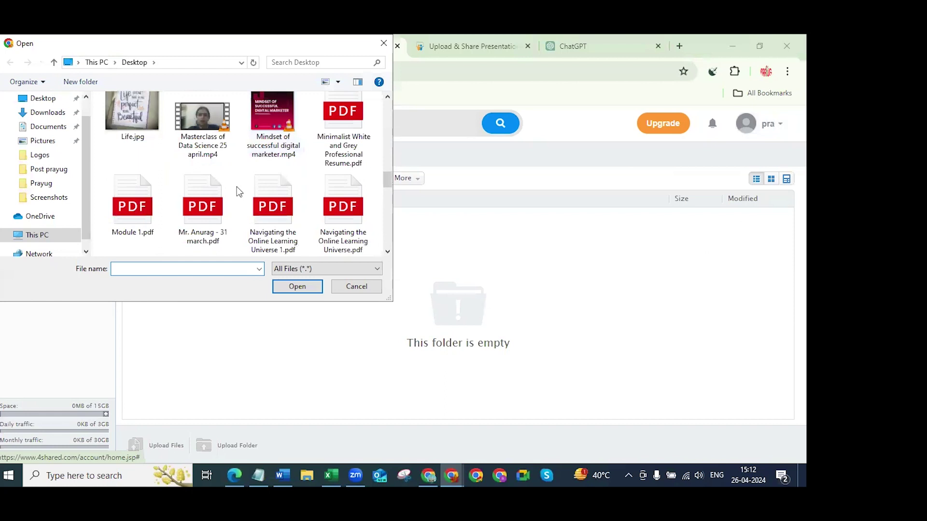
pyautogui.scroll(-2, 238, 193)
pyautogui.scroll(1, 331, 141)
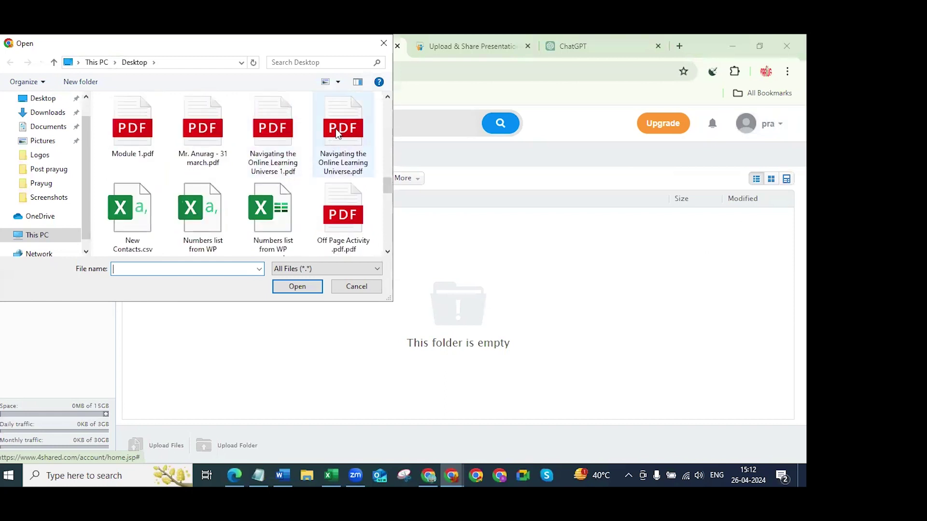
pyautogui.click(301, 144)
pyautogui.doubleClick(298, 150)
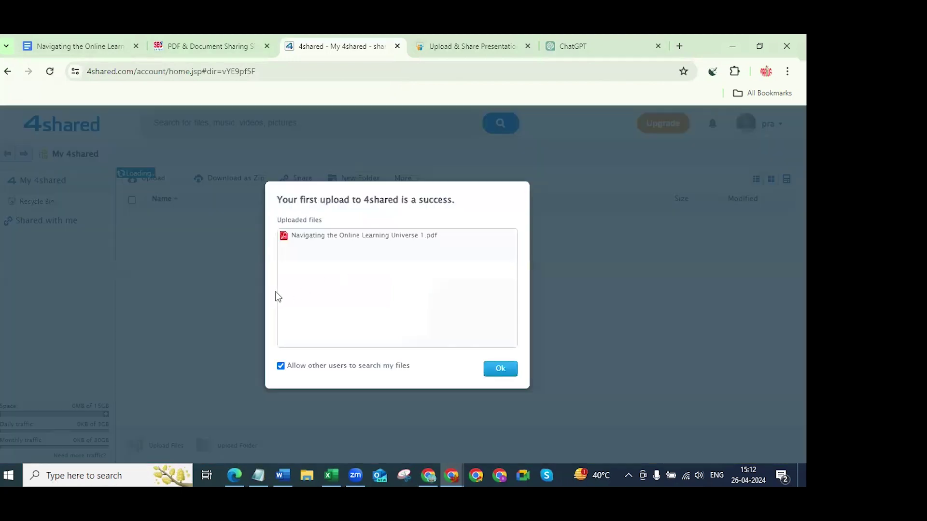
pyautogui.click(500, 368)
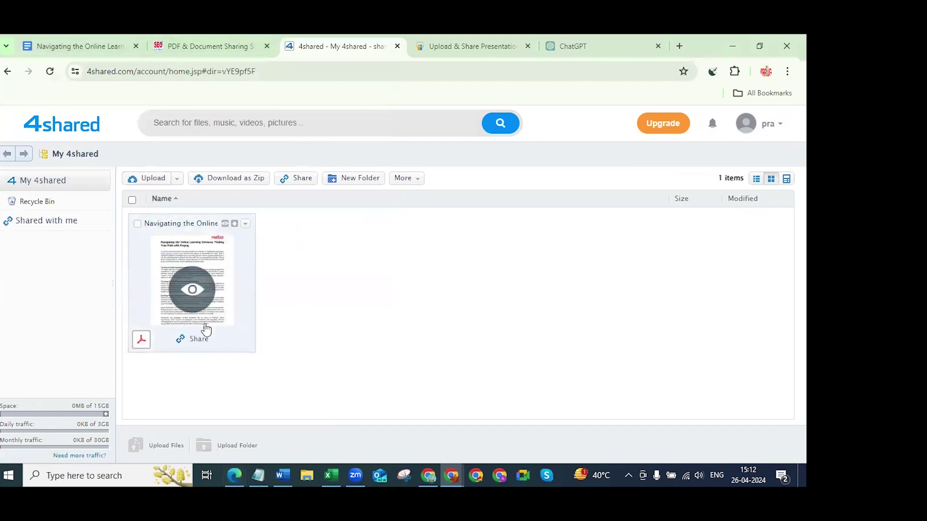
# - Open the preview of the PDF uploaded to 4shared and look through both of its pages
pyautogui.click(187, 292)
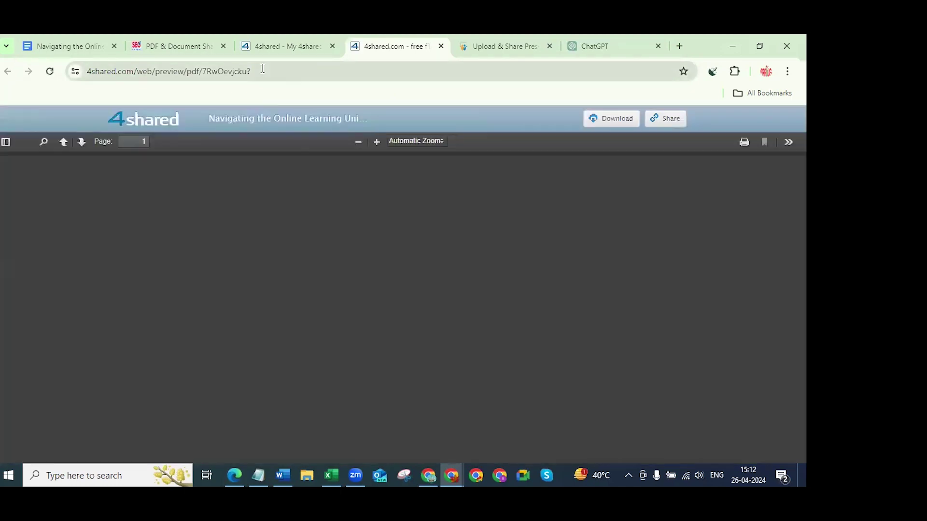
pyautogui.scroll(-5, 382, 333)
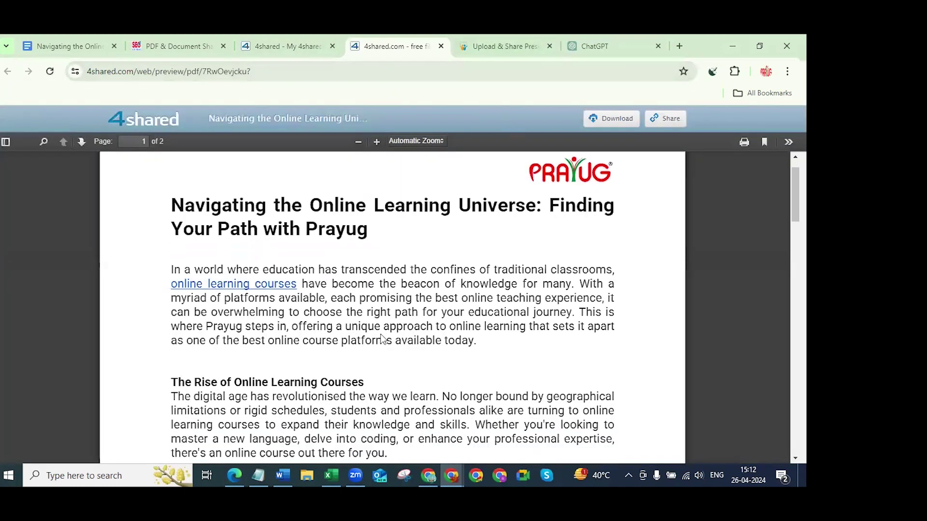
pyautogui.scroll(-12, 383, 332)
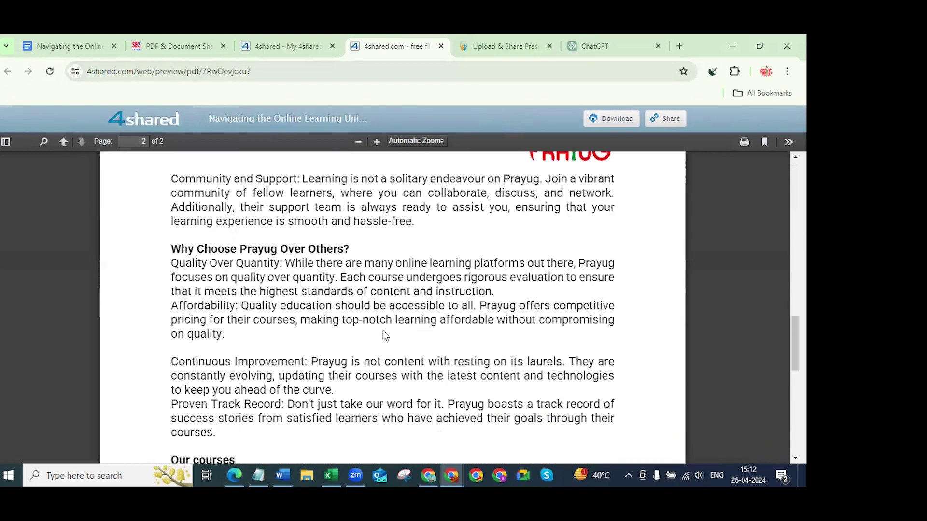
pyautogui.scroll(8, 384, 332)
pyautogui.scroll(8, 383, 332)
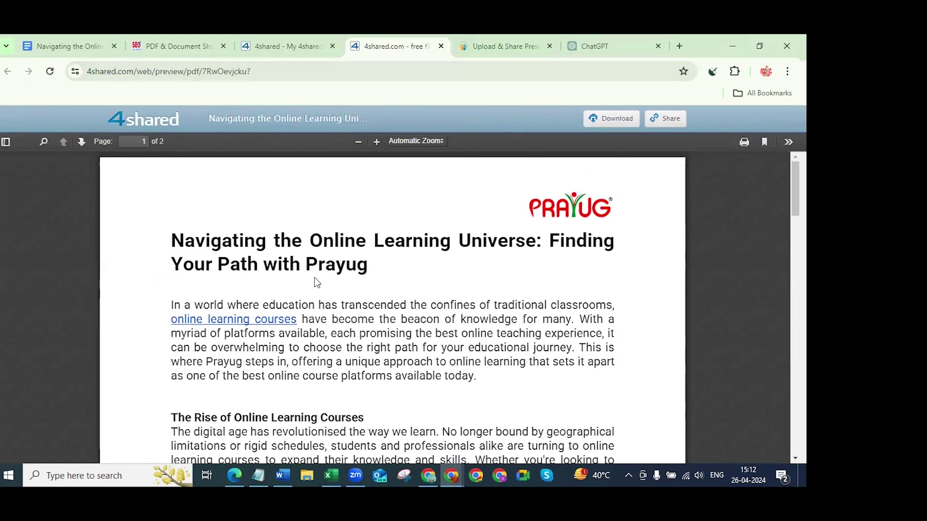
# - Switch to the article in Word, examine its "online learning courses" link, and select the course links under "Our courses"
pyautogui.click(285, 471)
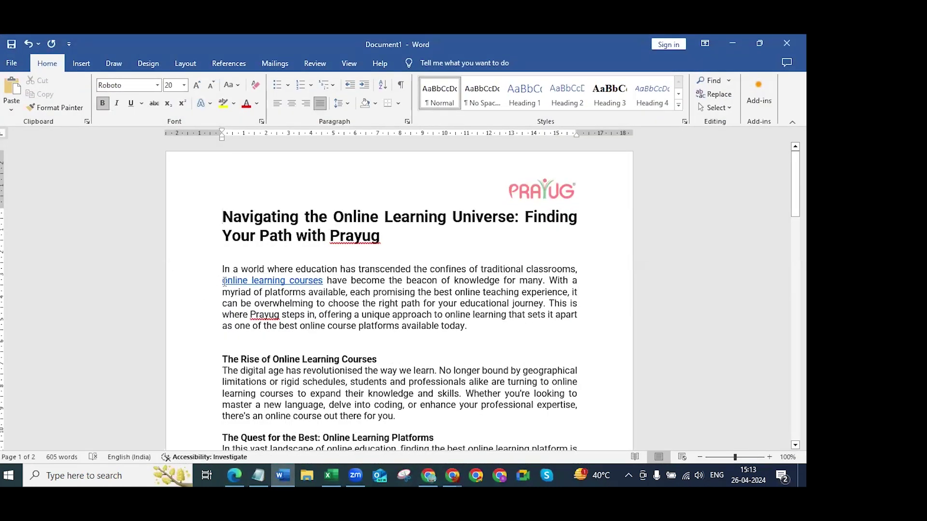
pyautogui.moveTo(225, 282); pyautogui.dragTo(323, 280)
pyautogui.click(299, 283)
pyautogui.scroll(-6, 354, 261)
pyautogui.scroll(-10, 355, 261)
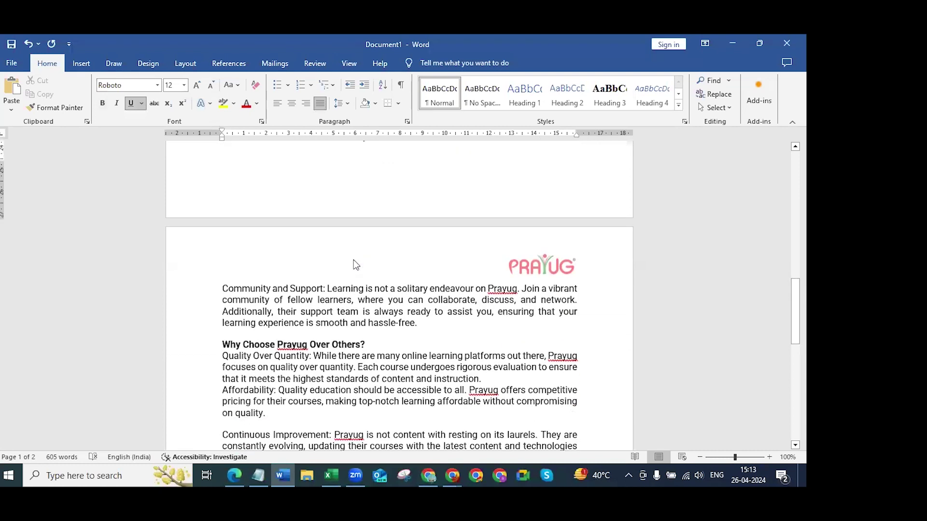
pyautogui.scroll(-10, 352, 270)
pyautogui.scroll(4, 345, 279)
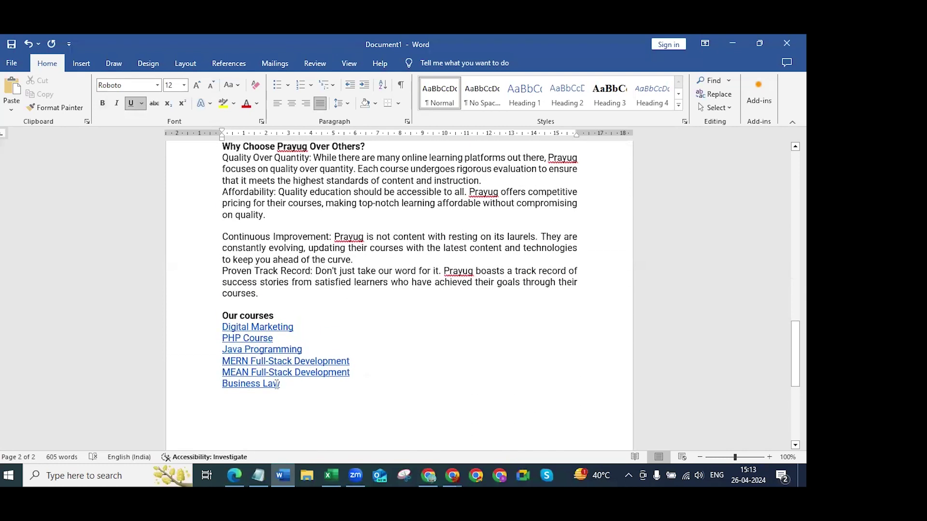
pyautogui.moveTo(293, 389); pyautogui.dragTo(224, 314)
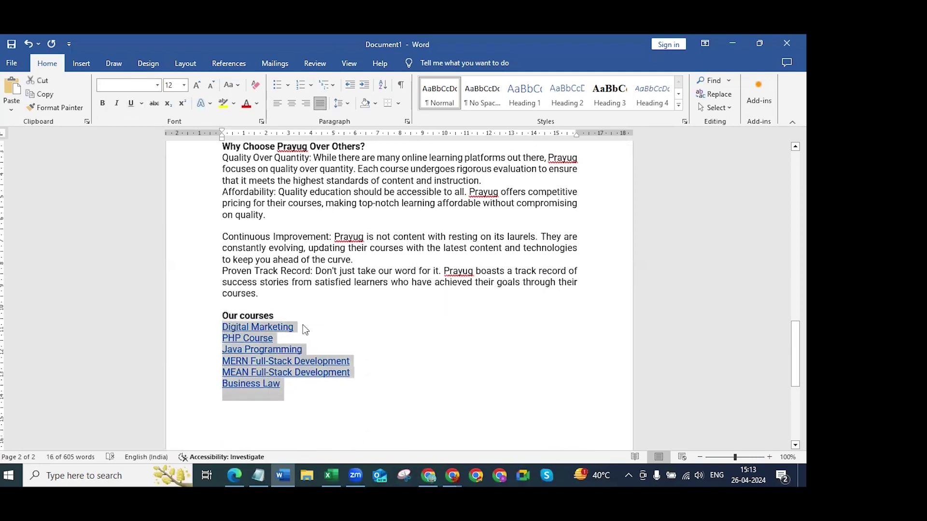
# - Switch from Word back to the 4shared preview in Chrome and look over the first page of the PDF
pyautogui.click(304, 326)
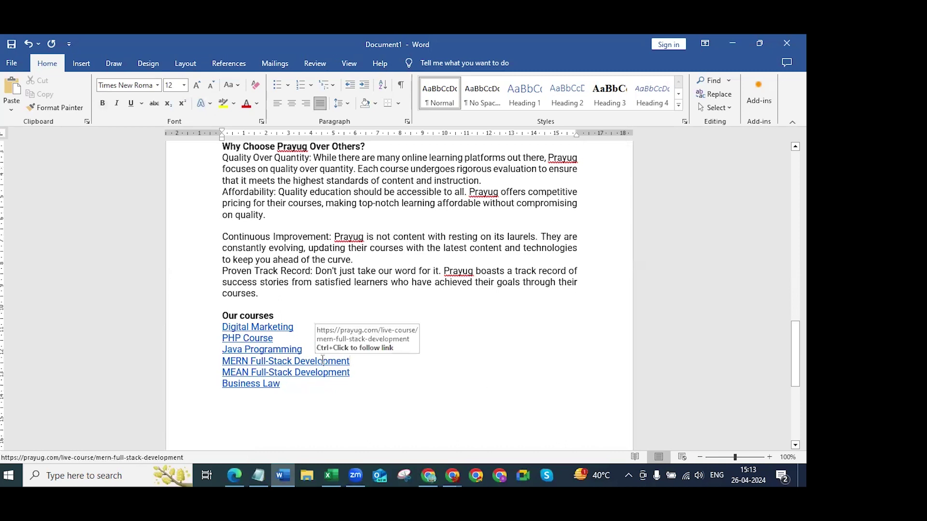
pyautogui.click(732, 43)
pyautogui.scroll(-5, 318, 273)
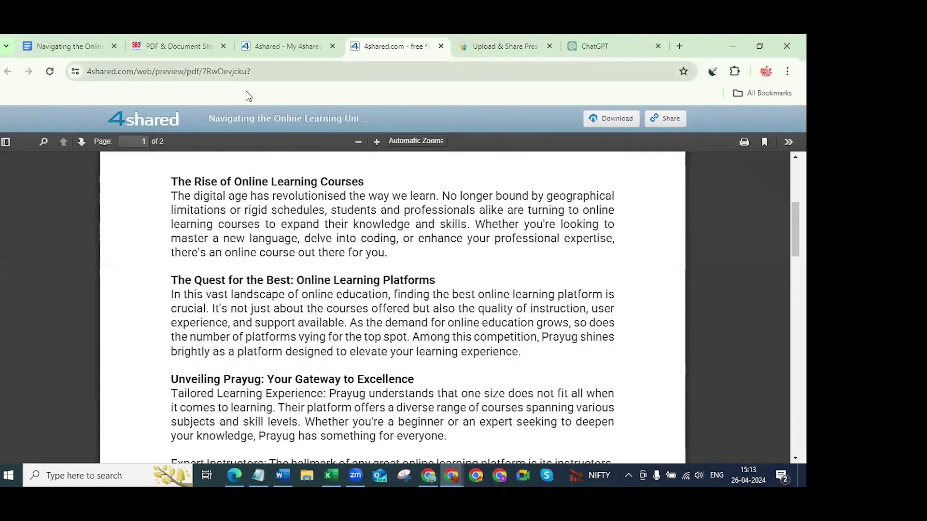
pyautogui.scroll(5, 341, 309)
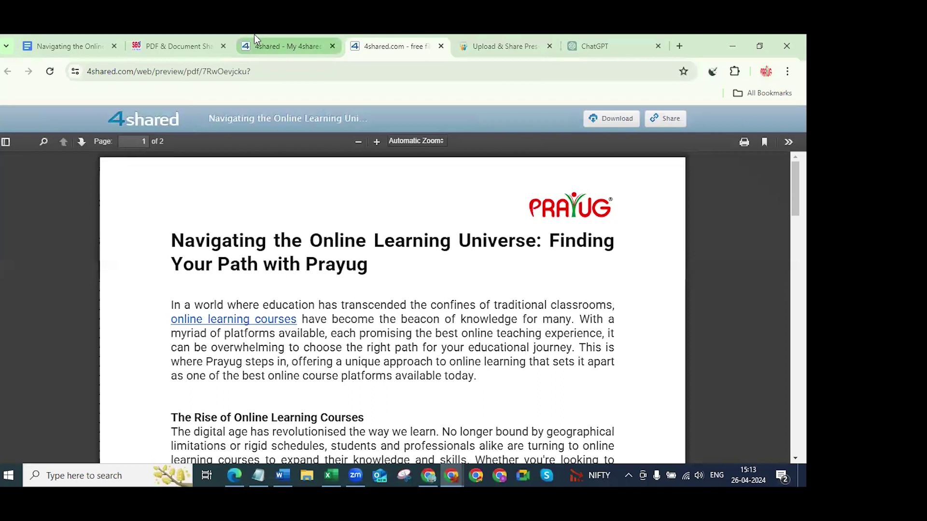
# - Open the 4shared preview's address in a new Incognito window and look through both pages of the PDF
pyautogui.click(203, 72)
pyautogui.hotkey('ctrl', 'c')
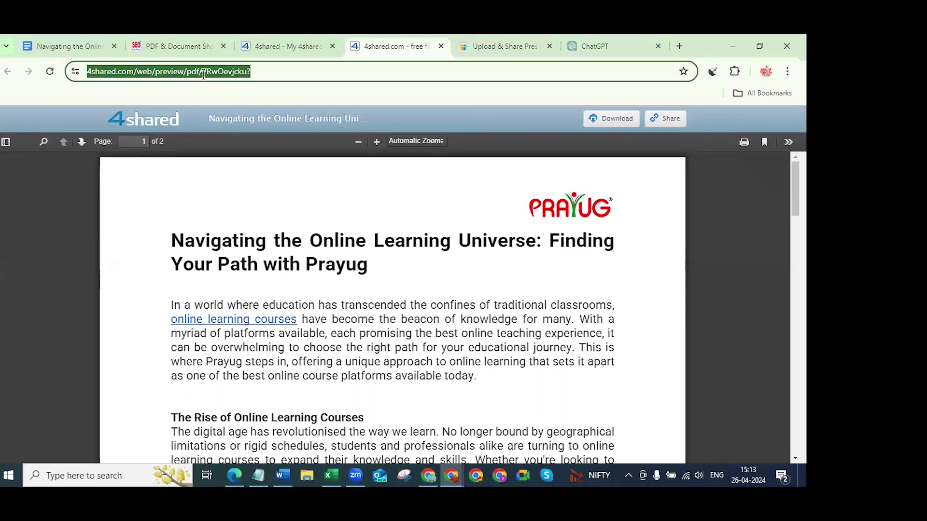
pyautogui.hotkey('ctrl', 'shift', 'n')
pyautogui.hotkey('ctrl', 'v')
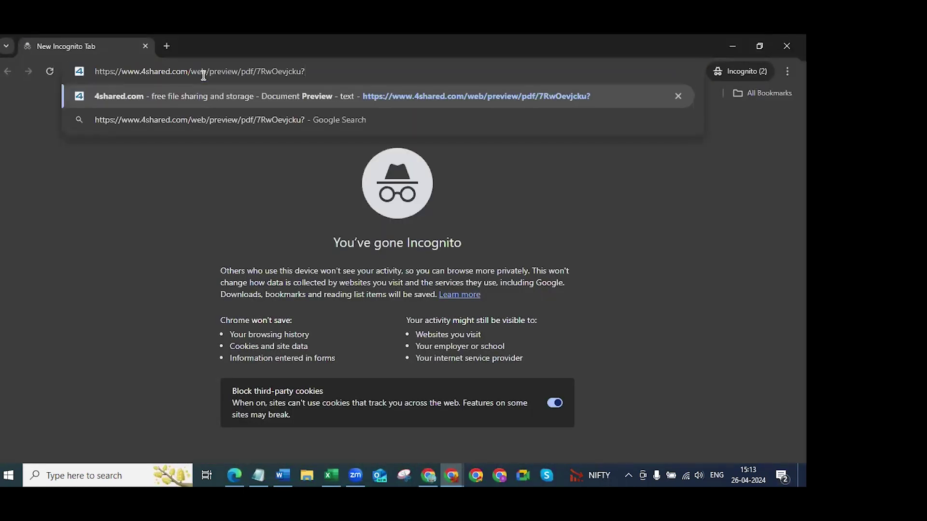
pyautogui.press('Return')
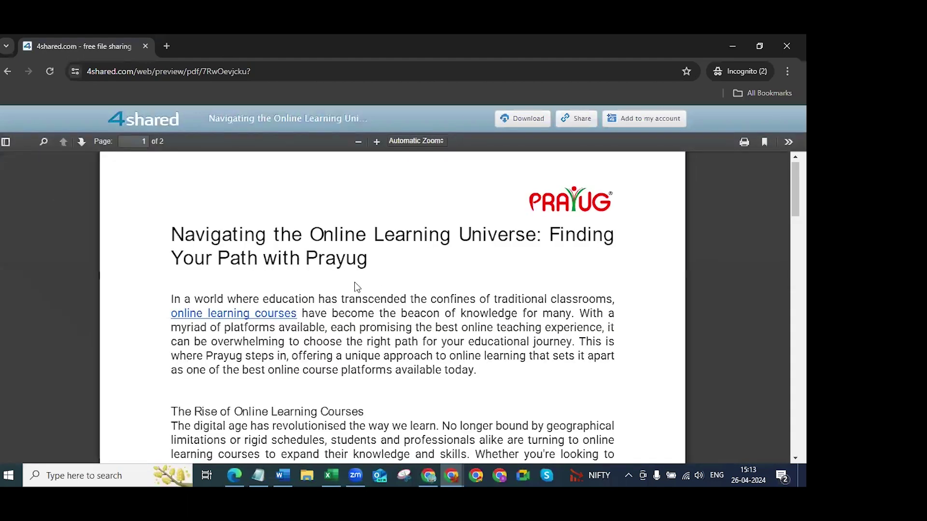
pyautogui.scroll(-15, 354, 286)
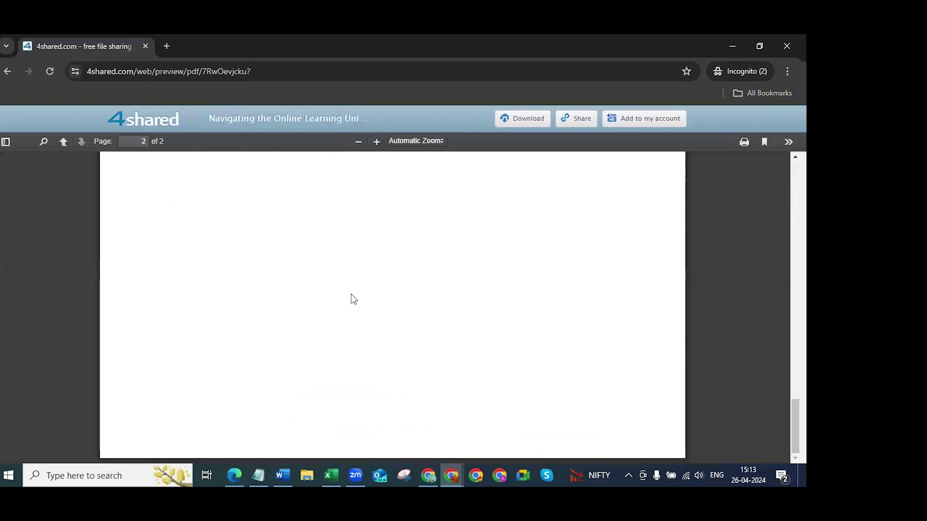
pyautogui.scroll(15, 400, 273)
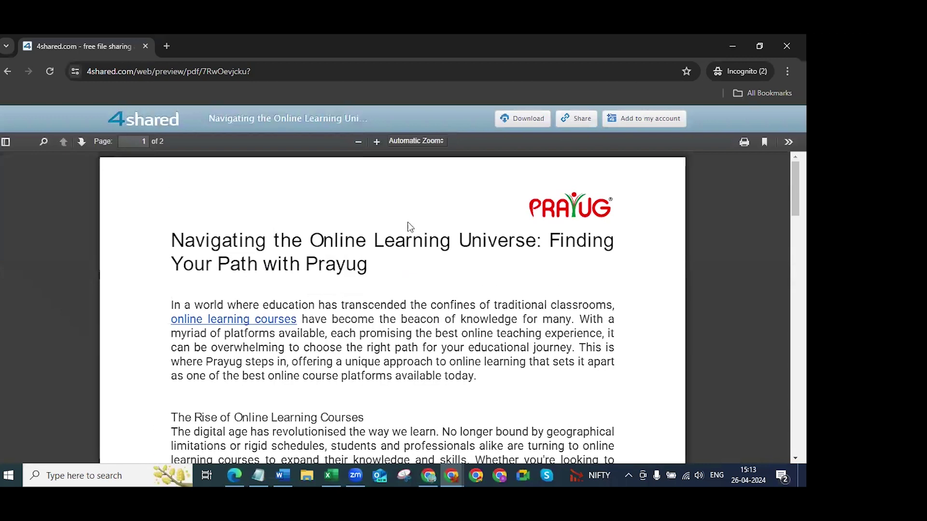
pyautogui.click(733, 46)
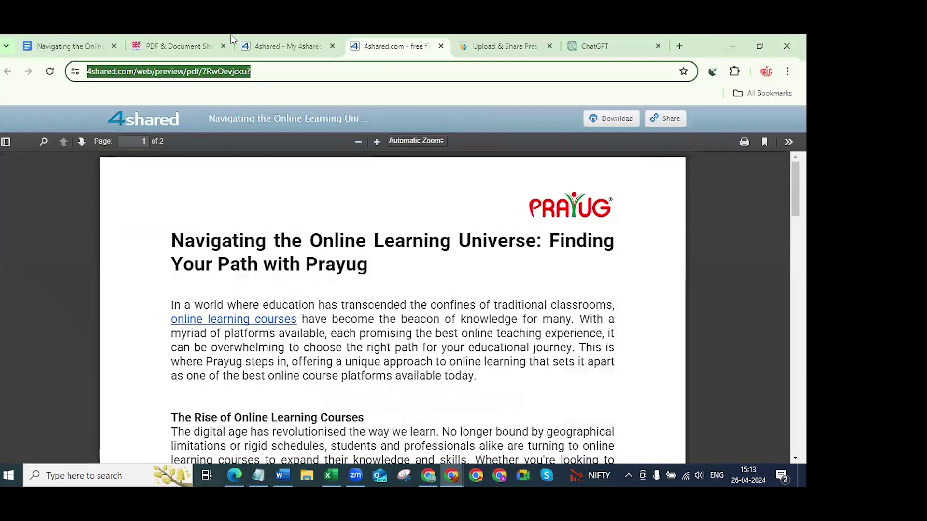
# - Open the published "Navigating the Online Learning Universe.pdf" page from SlideShare's upload confirmation and examine its address
pyautogui.click(511, 49)
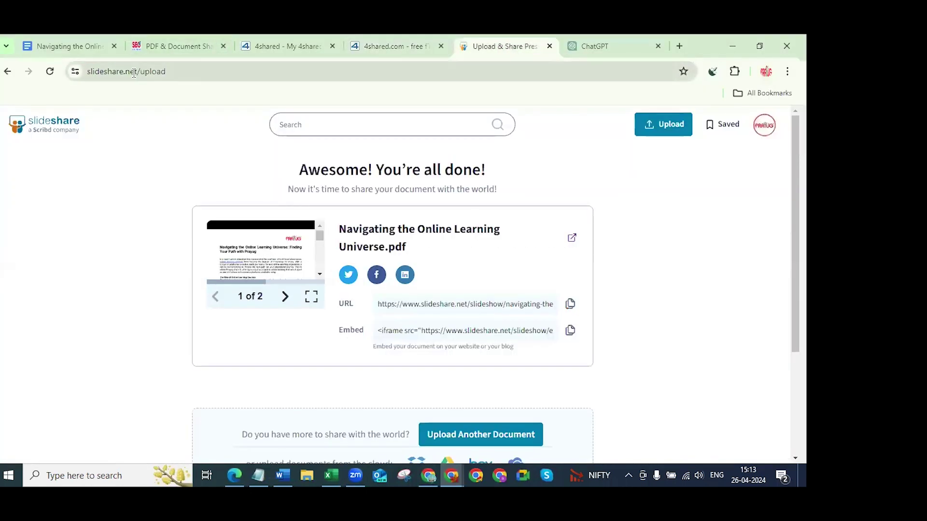
pyautogui.click(572, 238)
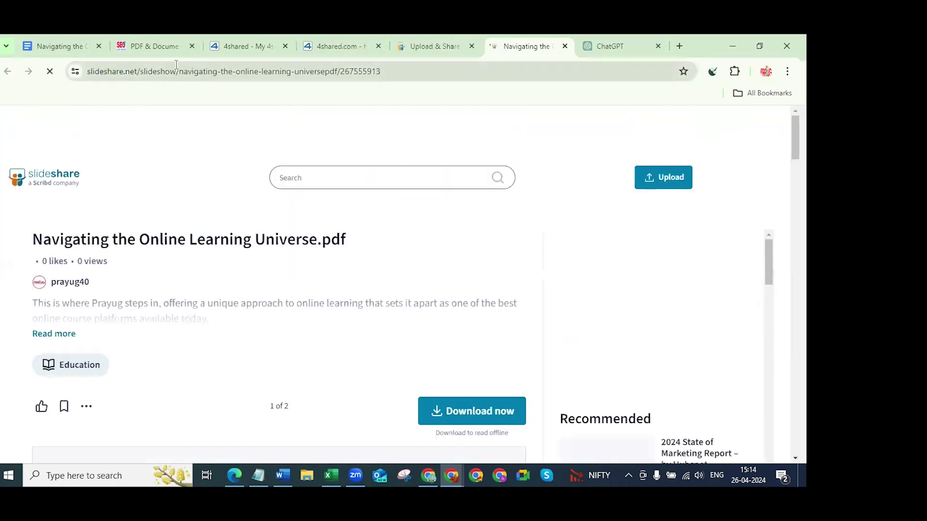
pyautogui.moveTo(177, 71); pyautogui.dragTo(337, 73)
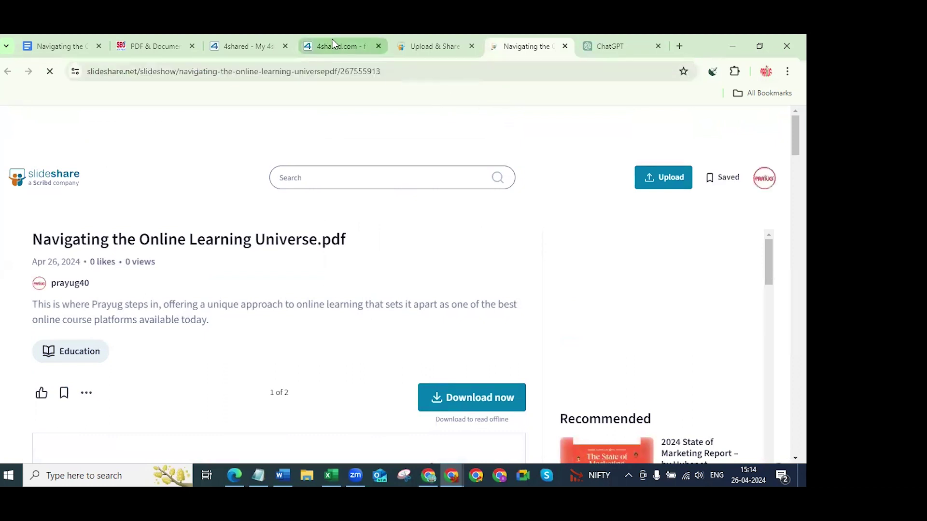
# - Return to the 4shared preview of the PDF and examine its address, selecting the full URL
pyautogui.click(334, 41)
pyautogui.click(265, 71)
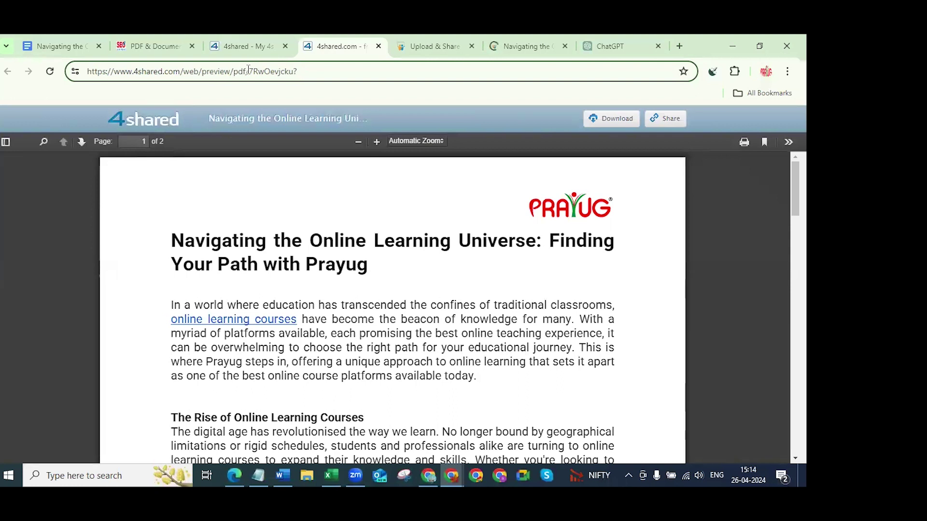
pyautogui.moveTo(248, 72); pyautogui.dragTo(300, 72)
pyautogui.tripleClick(309, 71)
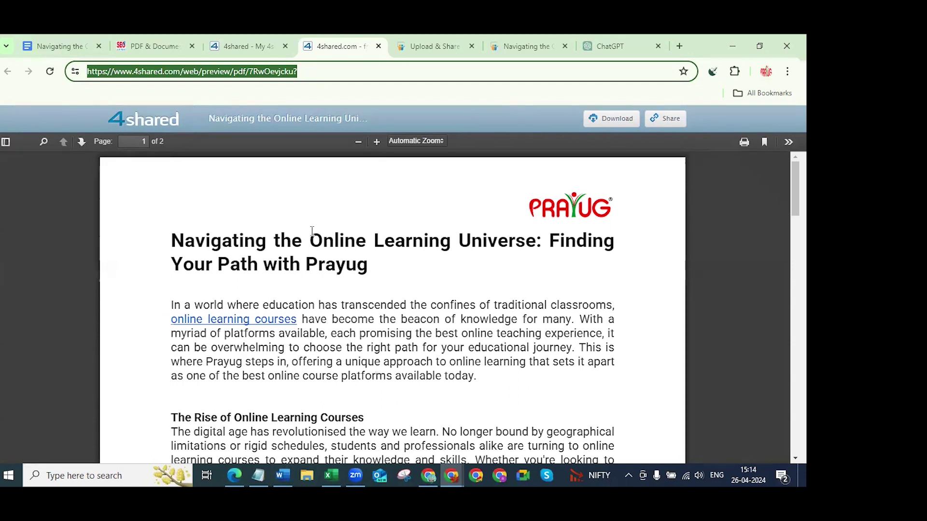
# - Switch to the article in Word and go back to its opening paragraph
pyautogui.hotkey('alt', 'Tab')
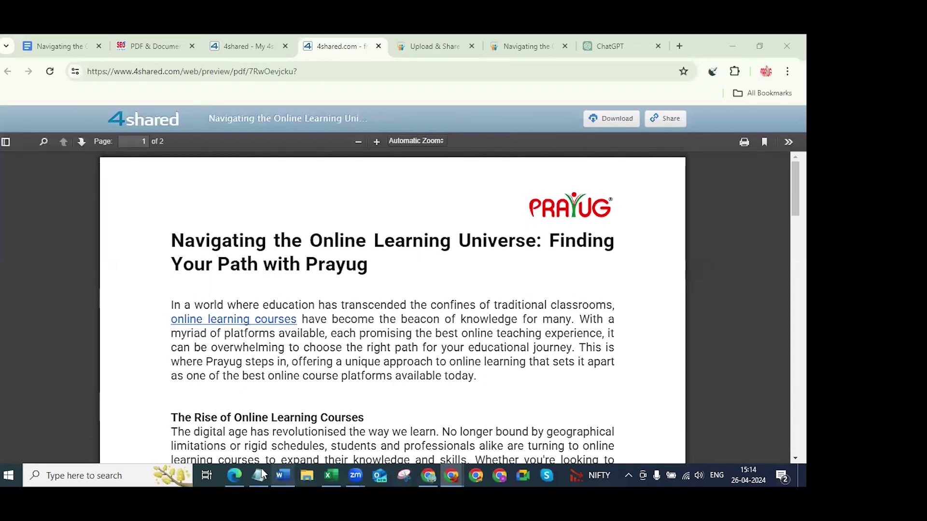
pyautogui.click(283, 476)
pyautogui.scroll(15, 322, 289)
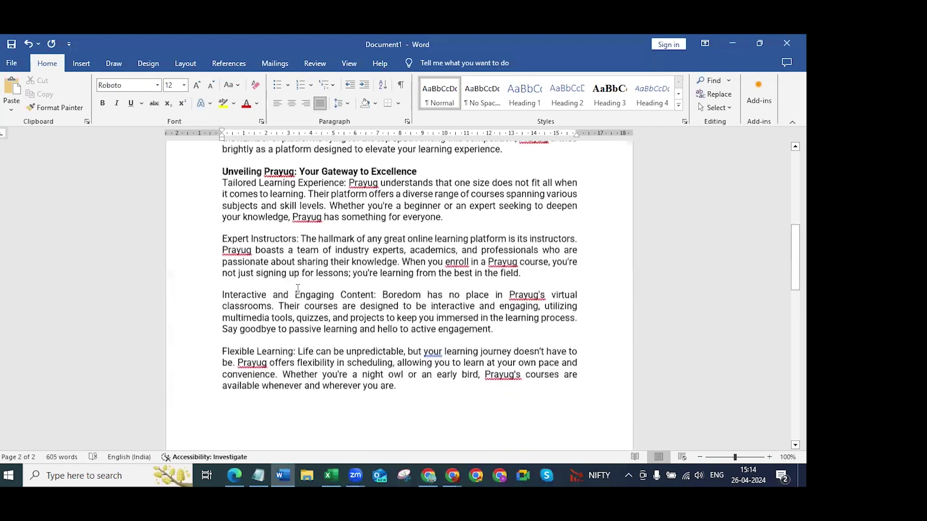
pyautogui.scroll(7, 322, 289)
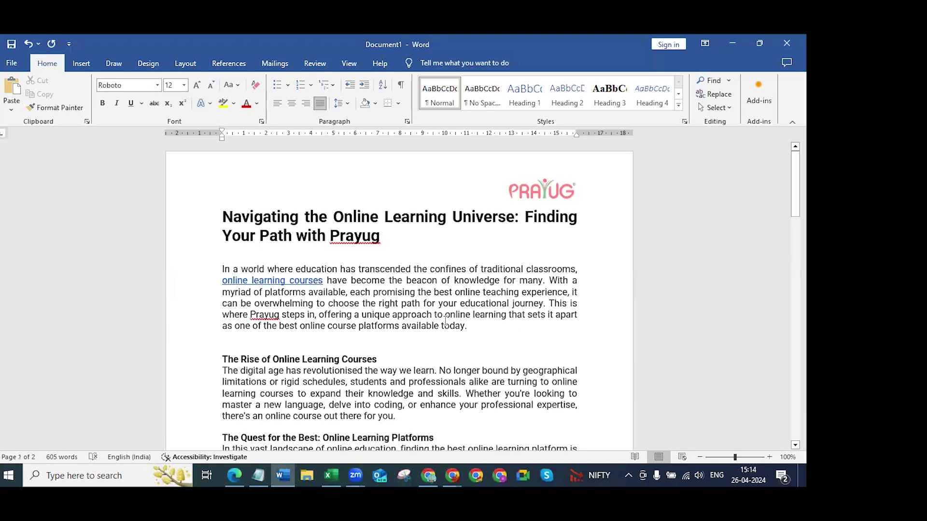
pyautogui.scroll(-3, 419, 332)
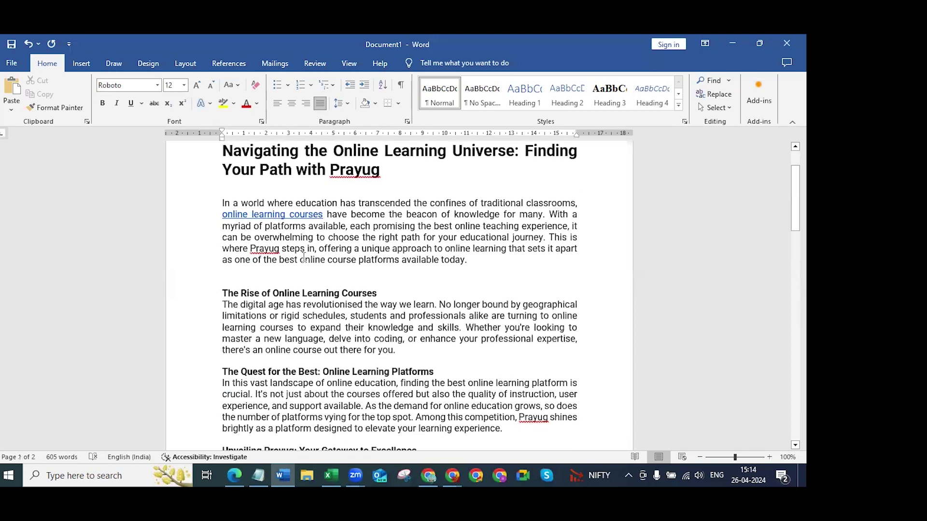
pyautogui.moveTo(279, 261); pyautogui.dragTo(401, 261)
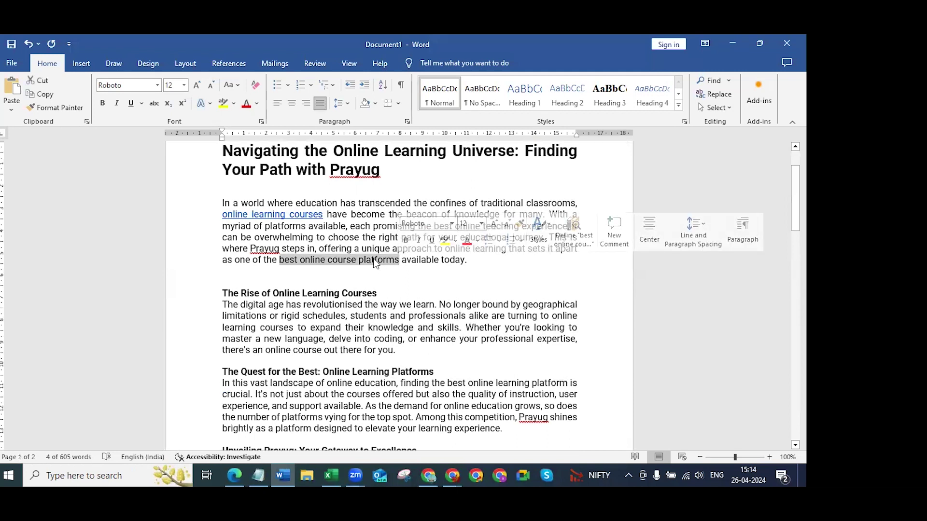
pyautogui.click(286, 261)
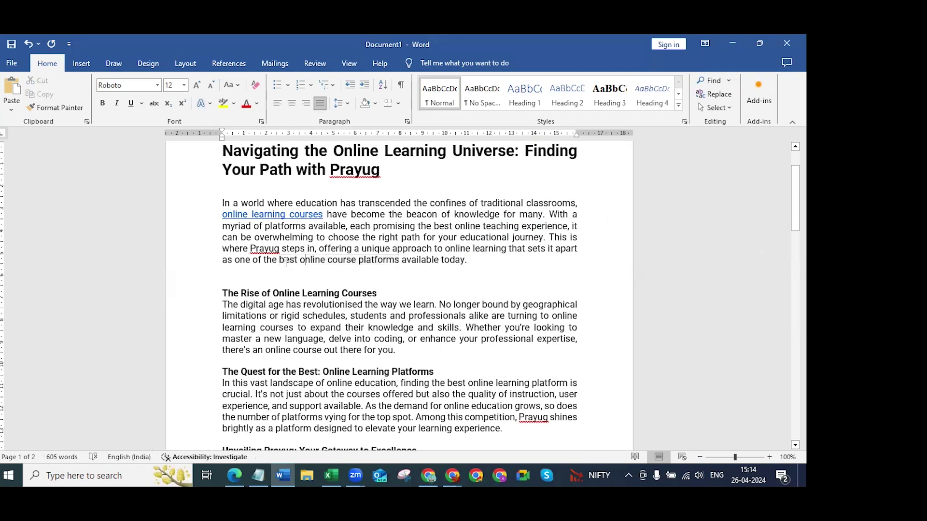
pyautogui.moveTo(279, 262)
pyautogui.mouseDown()
pyautogui.moveTo(470, 261)
pyautogui.moveTo(280, 260)
pyautogui.mouseUp()
pyautogui.click(399, 263)
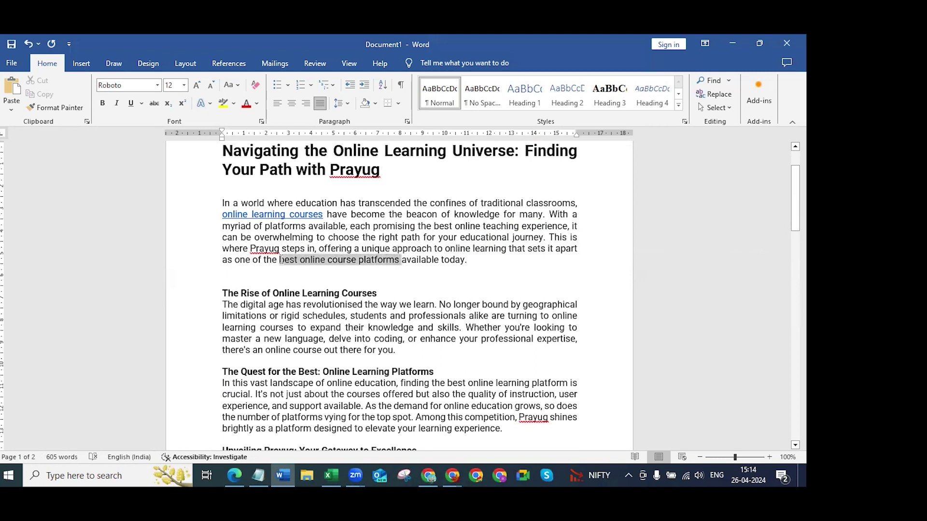
pyautogui.rightClick(280, 259)
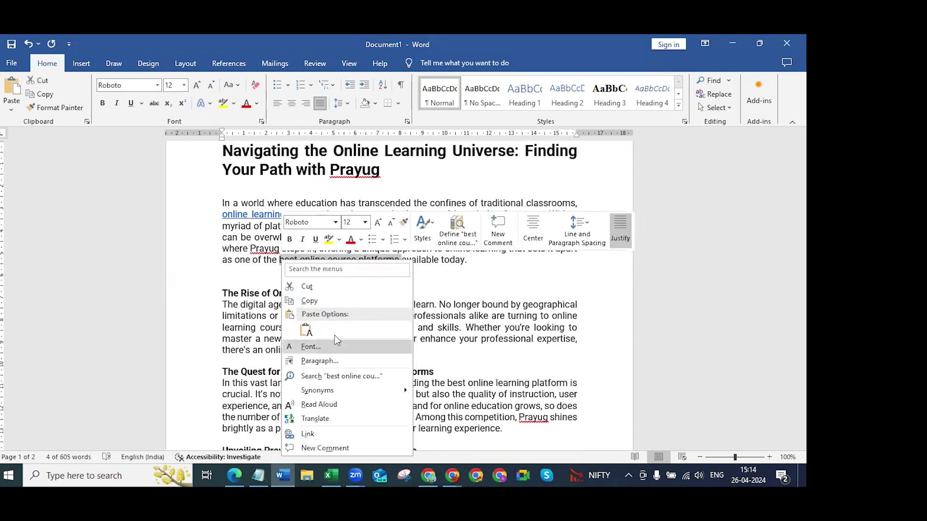
pyautogui.click(308, 435)
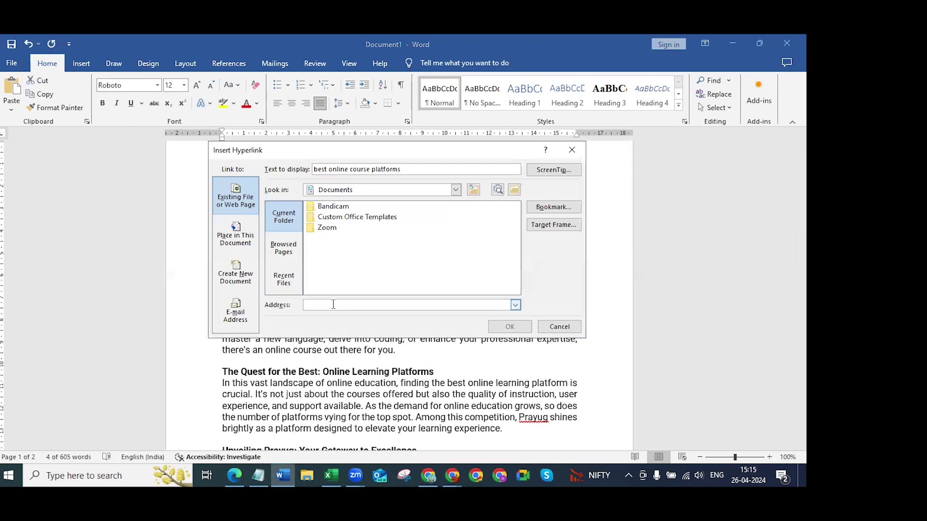
pyautogui.hotkey('alt', 'Tab')
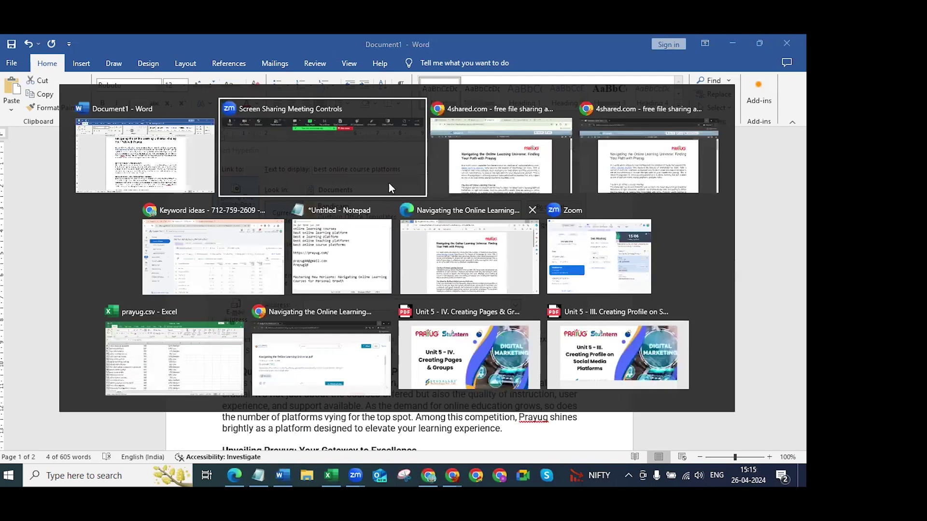
pyautogui.click(496, 158)
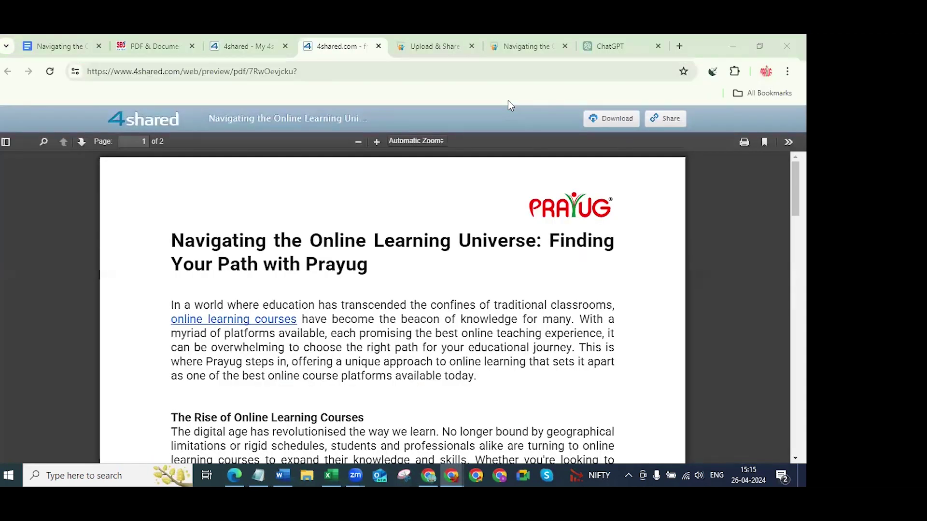
pyautogui.click(680, 46)
pyautogui.write('prayug.com')
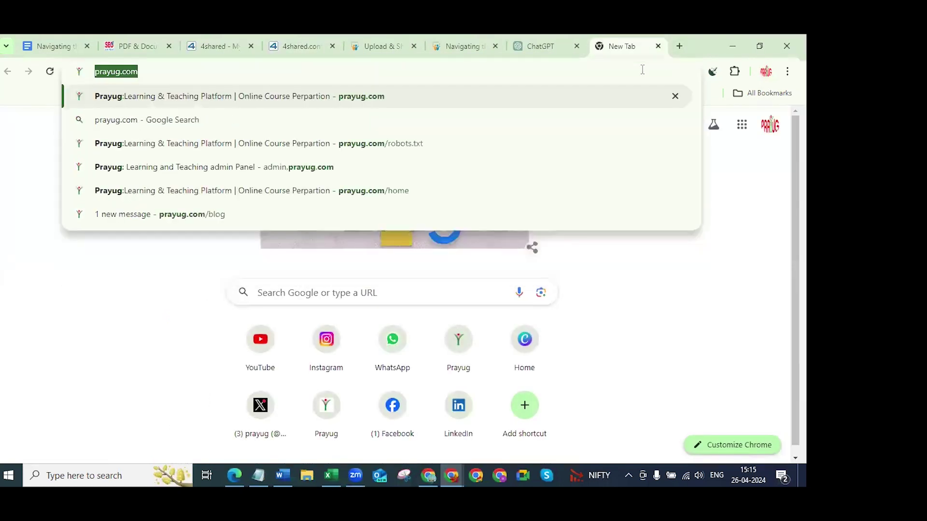
pyautogui.hotkey('alt', 'Tab')
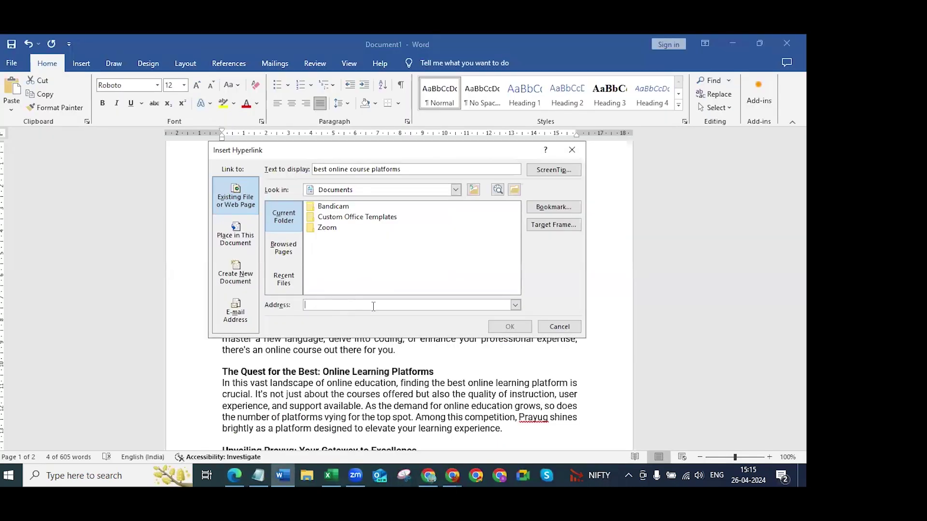
pyautogui.write('https://prayug.com/')
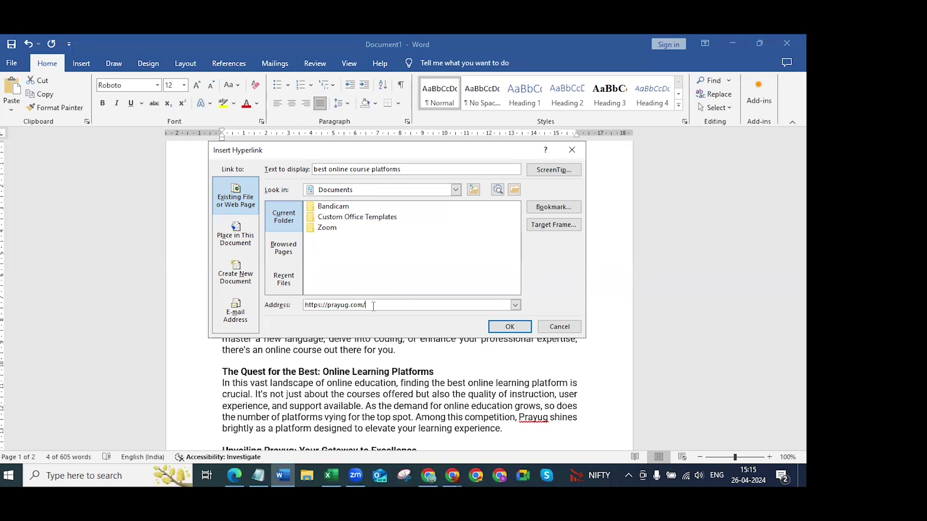
pyautogui.click(510, 329)
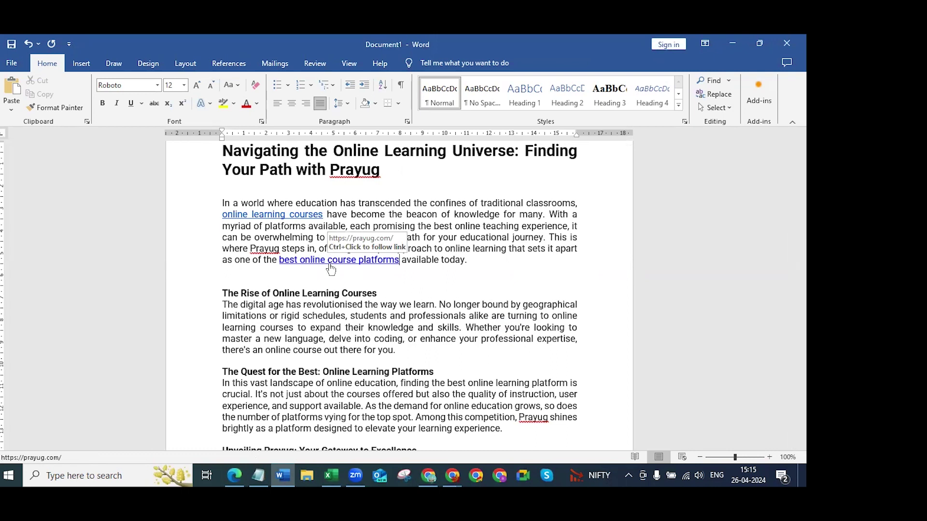
# - Inspect the "best online course platforms" link up close and undo its insertion
pyautogui.scroll(3, 330, 268)
pyautogui.scroll(4, 330, 268)
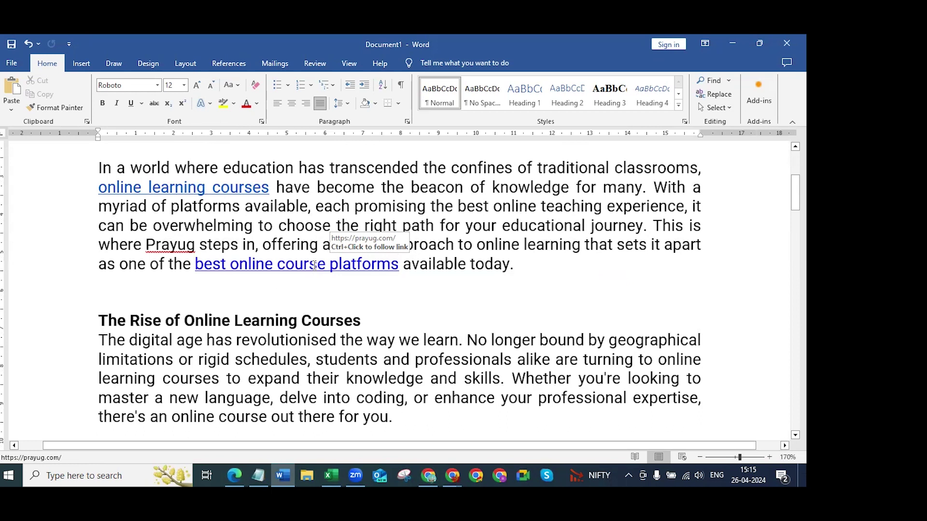
pyautogui.scroll(-7, 315, 267)
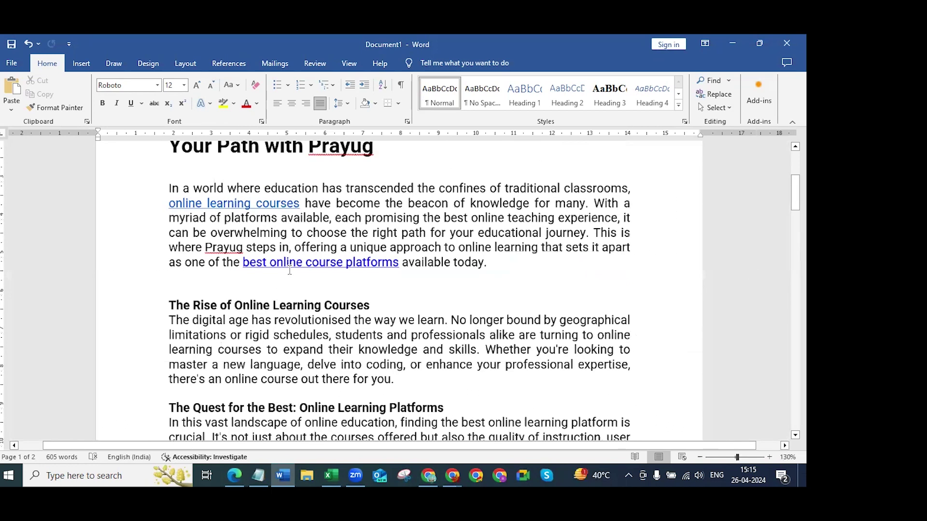
pyautogui.hotkey('ctrl', 'z')
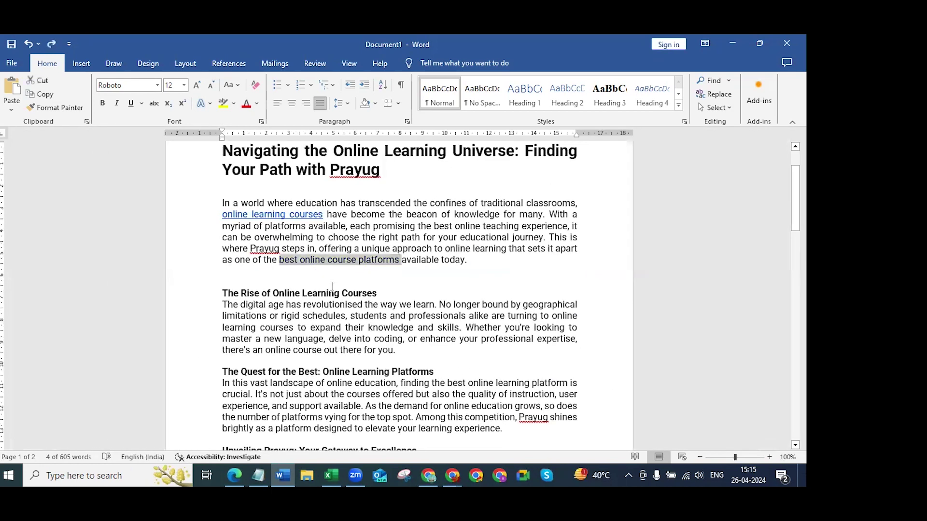
pyautogui.click(336, 286)
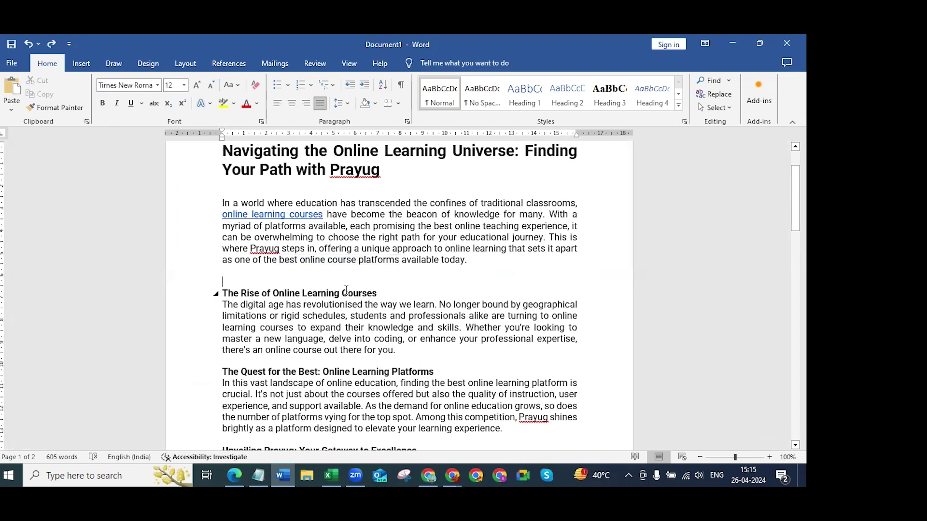
# - Switch to Chrome and compare the PDF's 4shared preview with its published SlideShare page, selecting the full SlideShare URL
pyautogui.hotkey('alt', 'Tab')
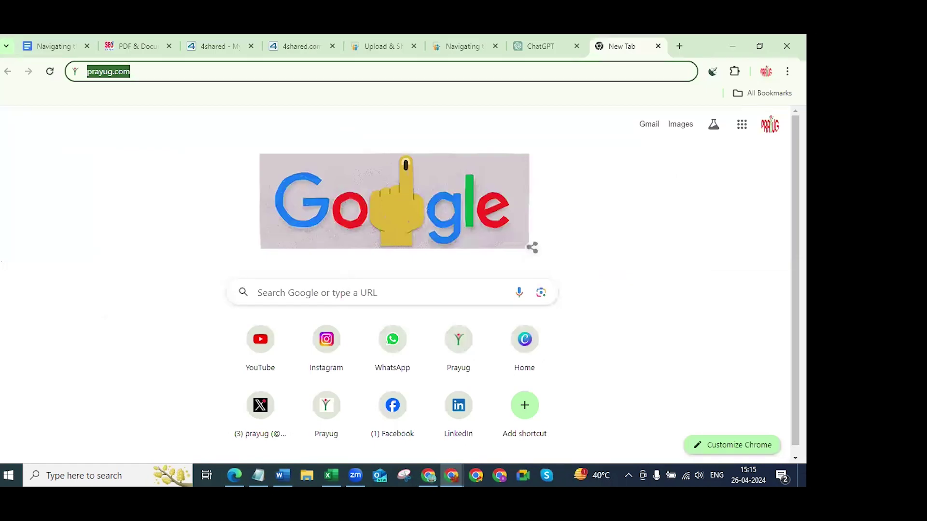
pyautogui.click(185, 200)
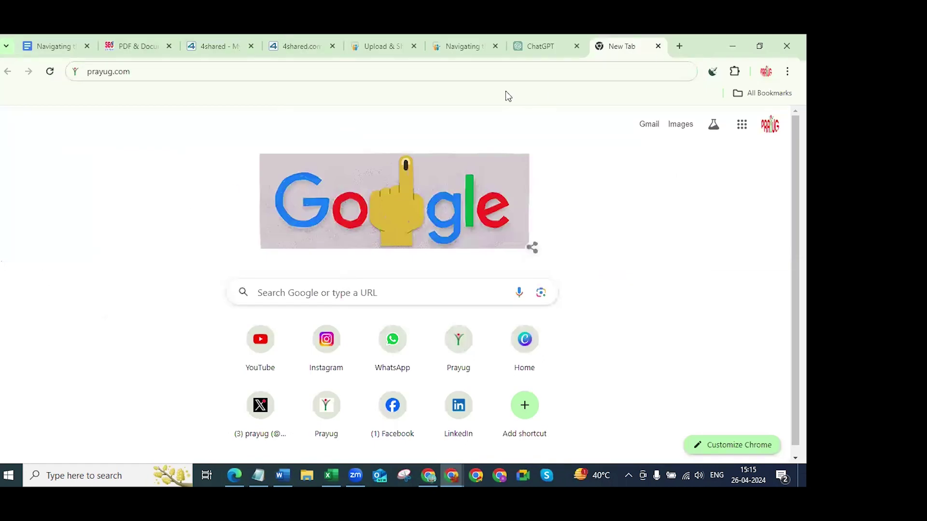
pyautogui.click(294, 45)
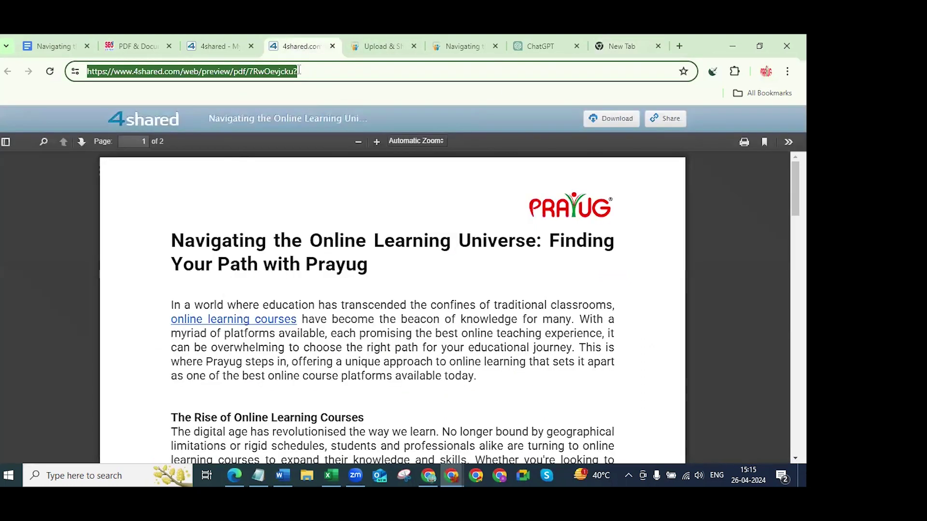
pyautogui.click(461, 45)
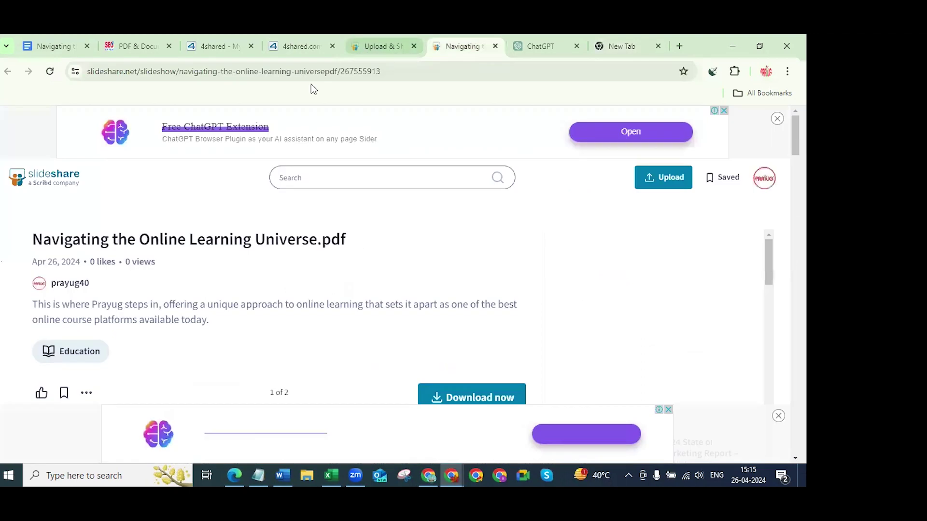
pyautogui.click(280, 72)
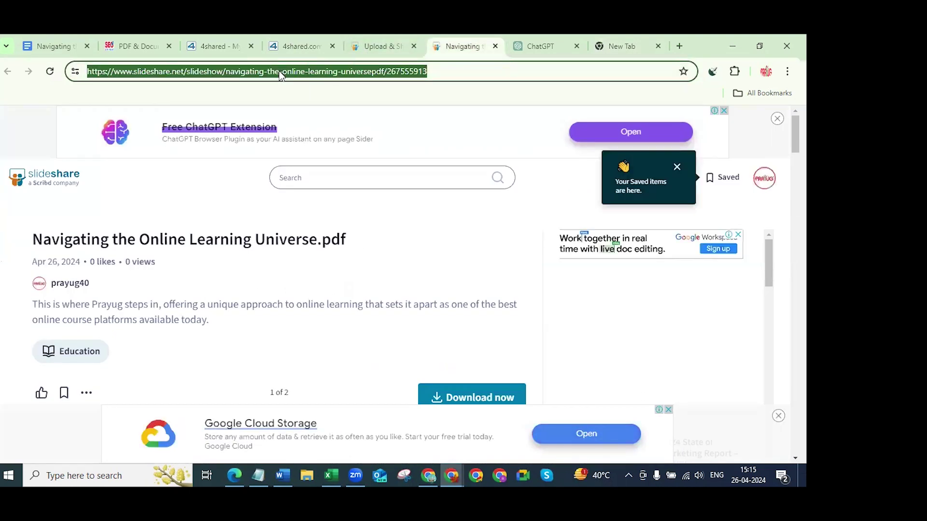
pyautogui.click(314, 44)
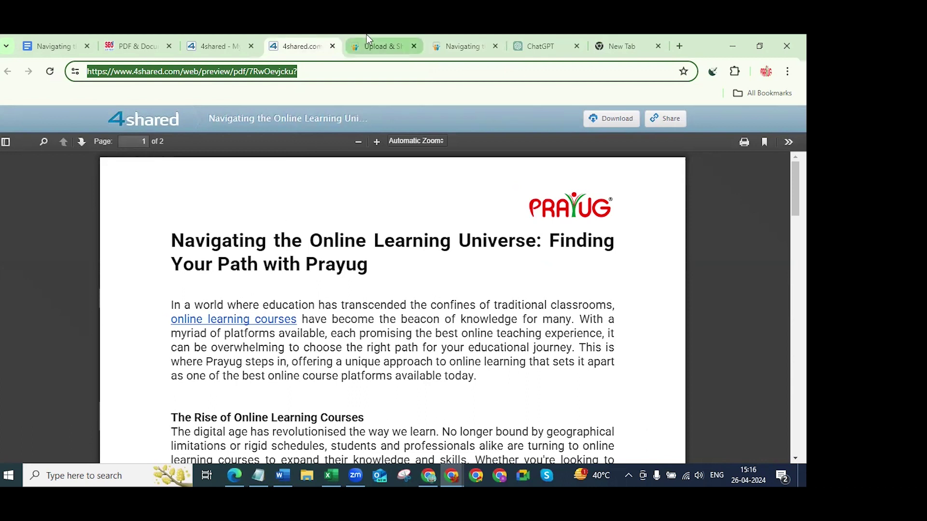
pyautogui.click(376, 42)
# - Close the My 4shared, 4shared preview, SlideShare upload, published SlideShare presentation and ChatGPT pages
pyautogui.click(226, 40)
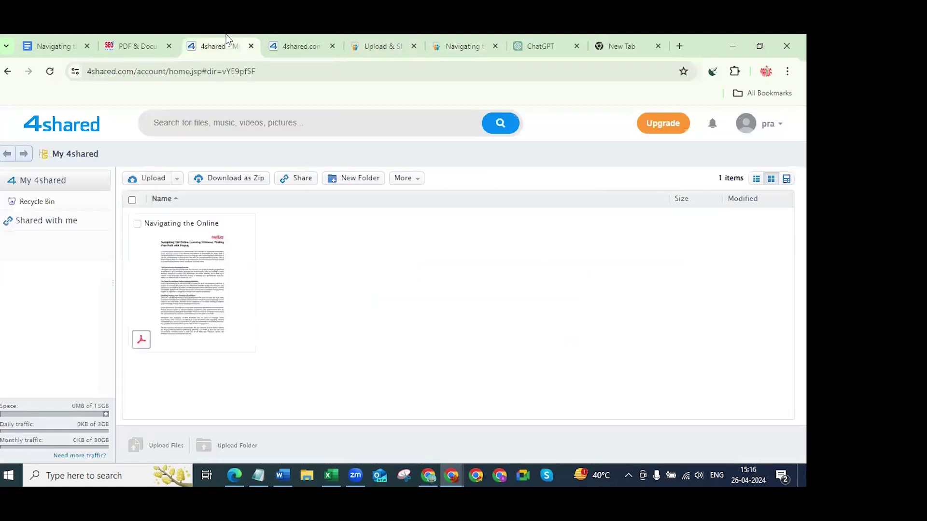
pyautogui.click(250, 46)
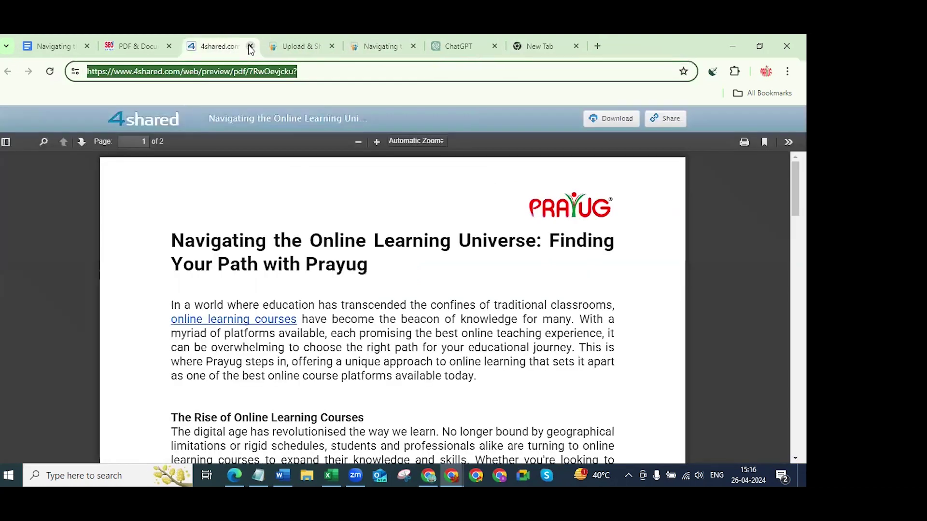
pyautogui.click(250, 46)
pyautogui.click(250, 46)
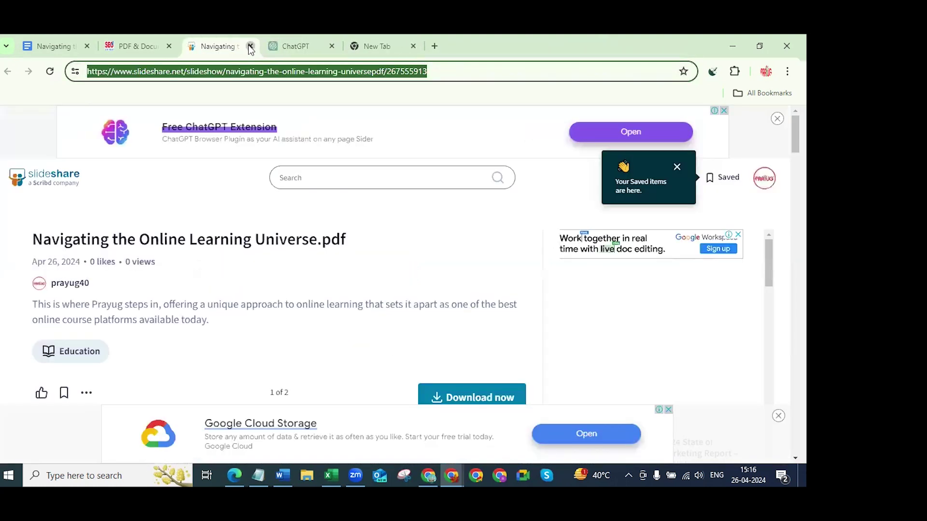
pyautogui.click(250, 46)
pyautogui.click(251, 46)
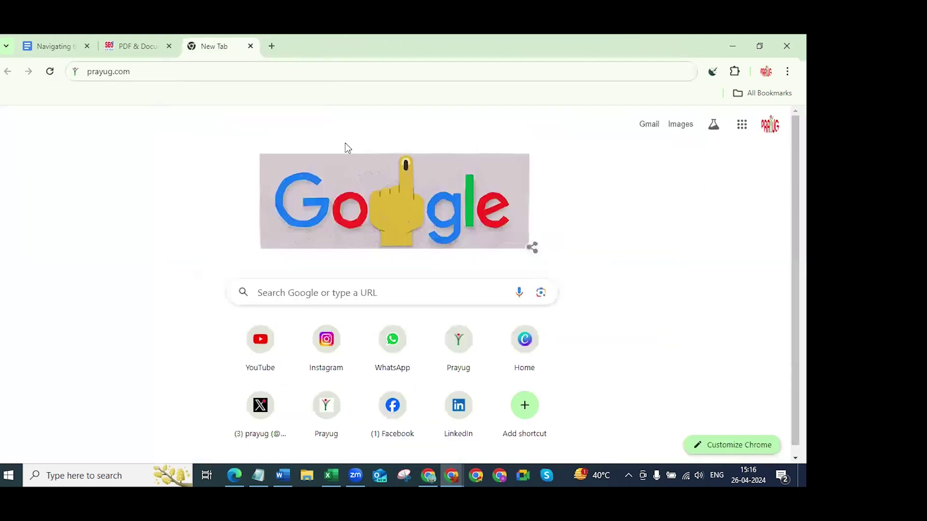